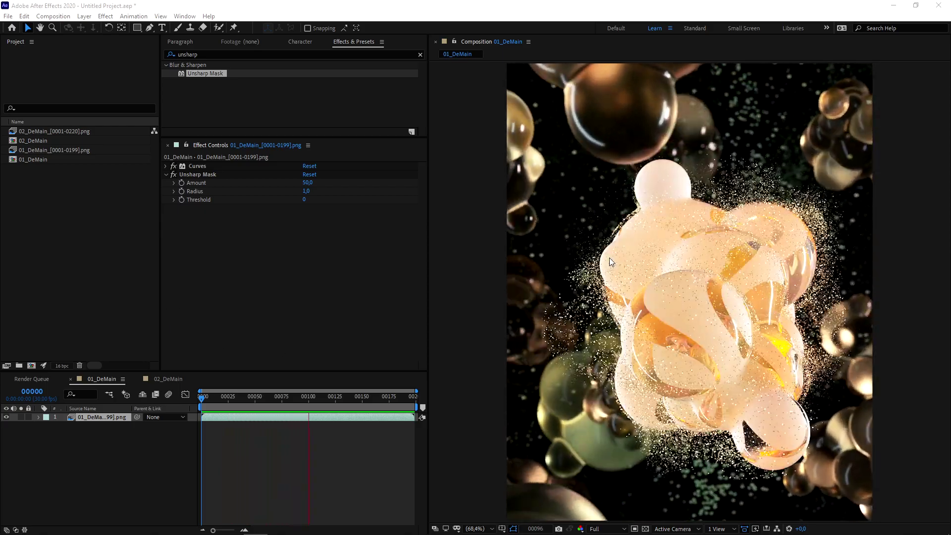
# Preview the rendered animation in the 01_DeMain composition at several frames, followed by the one in 02_DeMain
pyautogui.click(286, 401)
pyautogui.moveTo(286, 401); pyautogui.dragTo(287, 401)
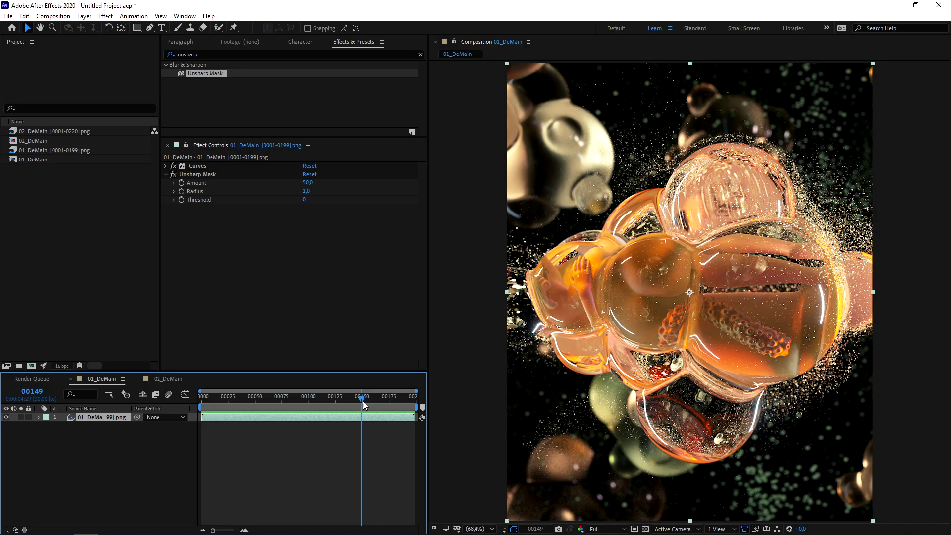
pyautogui.moveTo(363, 403); pyautogui.dragTo(273, 402)
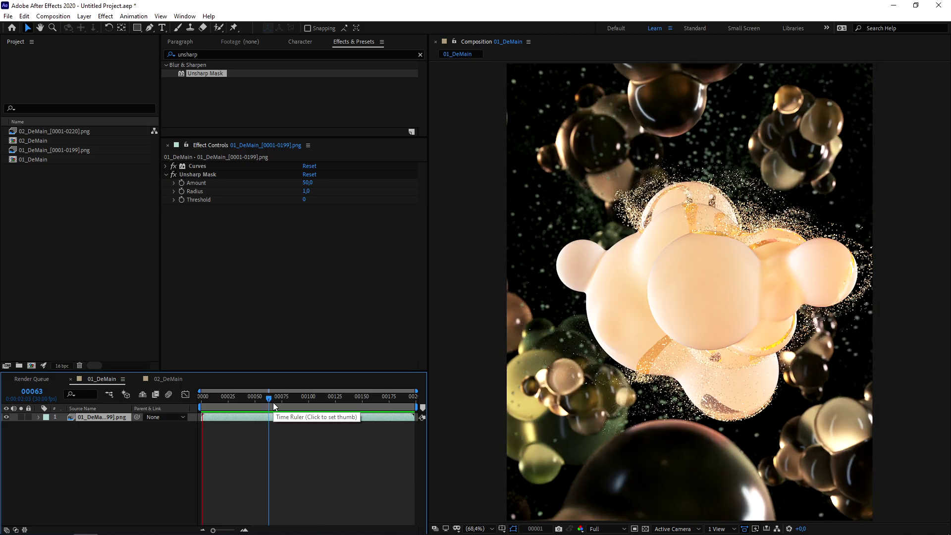
pyautogui.press('space')
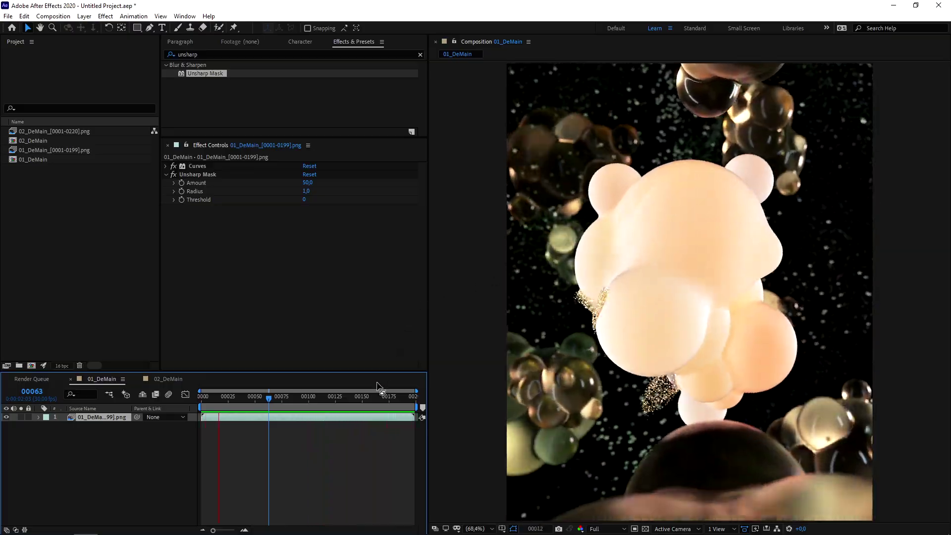
pyautogui.click(288, 396)
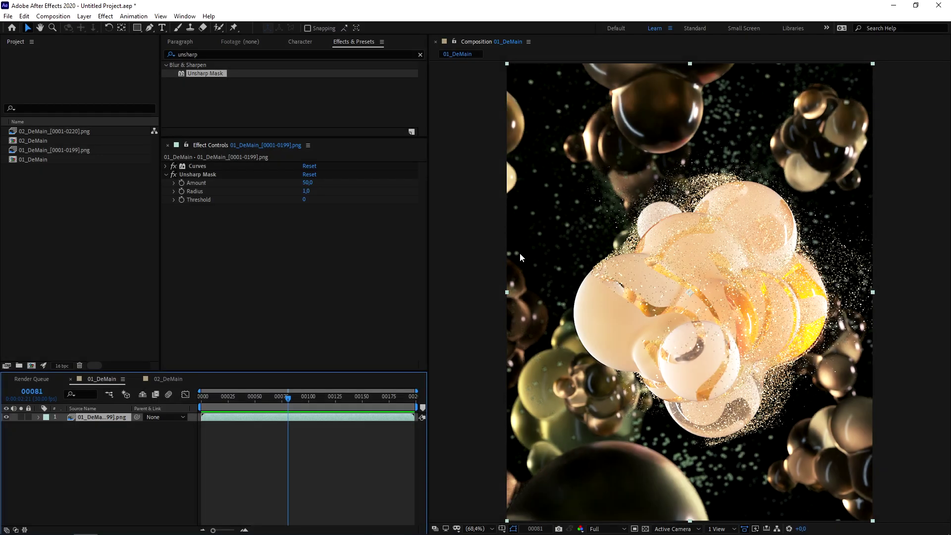
pyautogui.moveTo(308, 397)
pyautogui.mouseDown()
pyautogui.moveTo(361, 398)
pyautogui.moveTo(294, 399)
pyautogui.mouseUp()
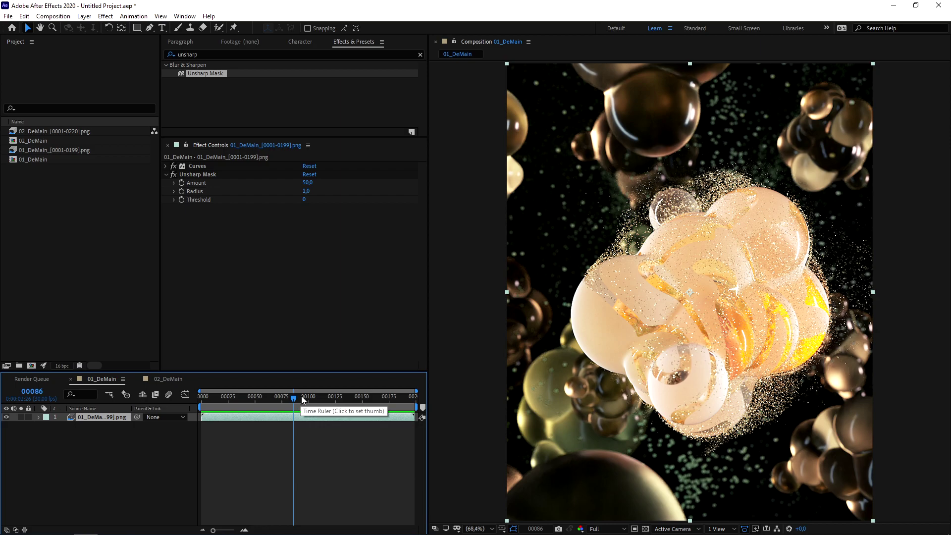
pyautogui.moveTo(278, 402); pyautogui.dragTo(322, 403)
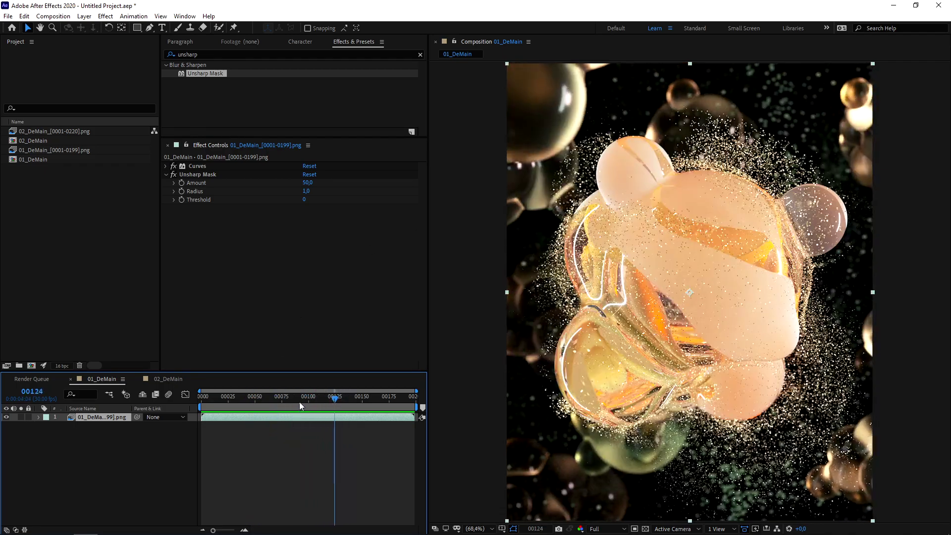
pyautogui.click(156, 380)
pyautogui.moveTo(239, 398); pyautogui.dragTo(274, 397)
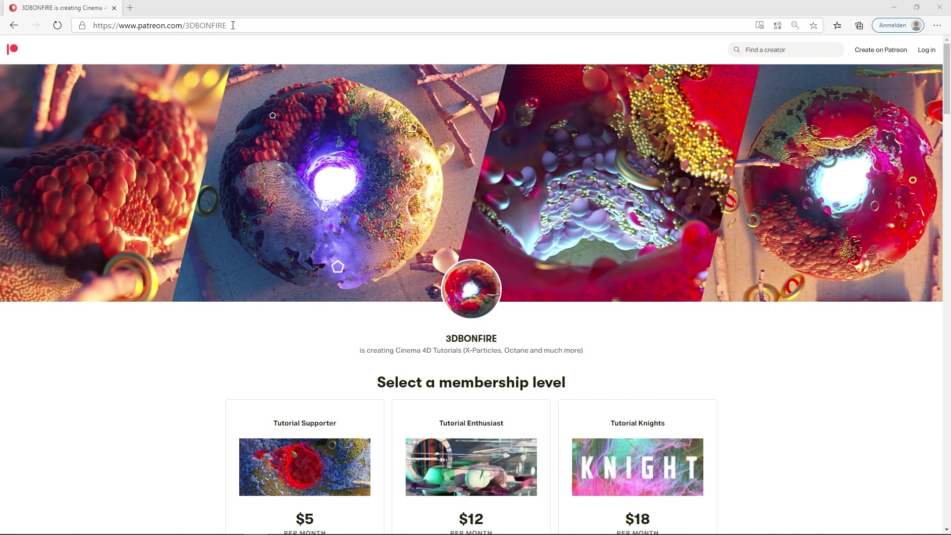
# Look through the 3DBONFIRE Patreon page in the browser, from the membership levels down to the recent posts
pyautogui.moveTo(226, 25); pyautogui.dragTo(144, 26)
pyautogui.moveTo(447, 339); pyautogui.dragTo(510, 341)
pyautogui.scroll(-5, 467, 245)
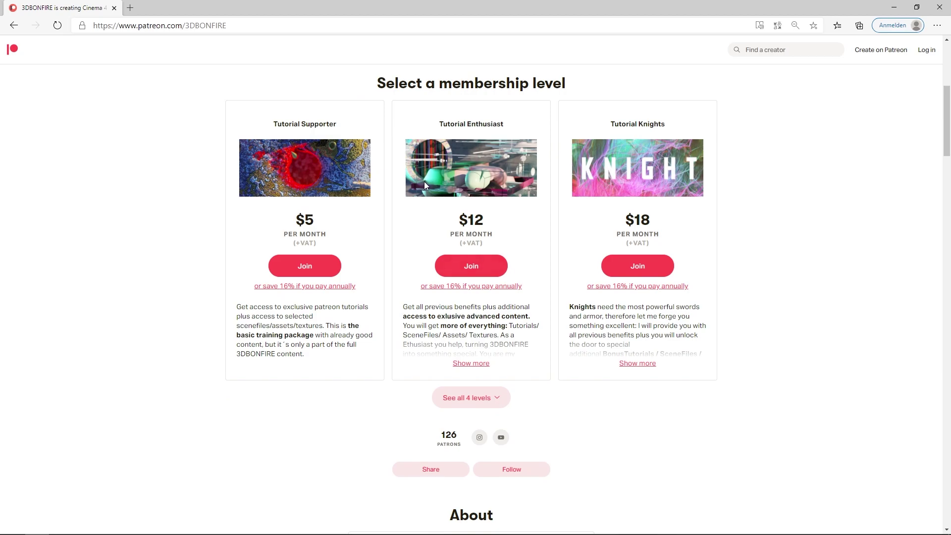
pyautogui.scroll(-10, 501, 331)
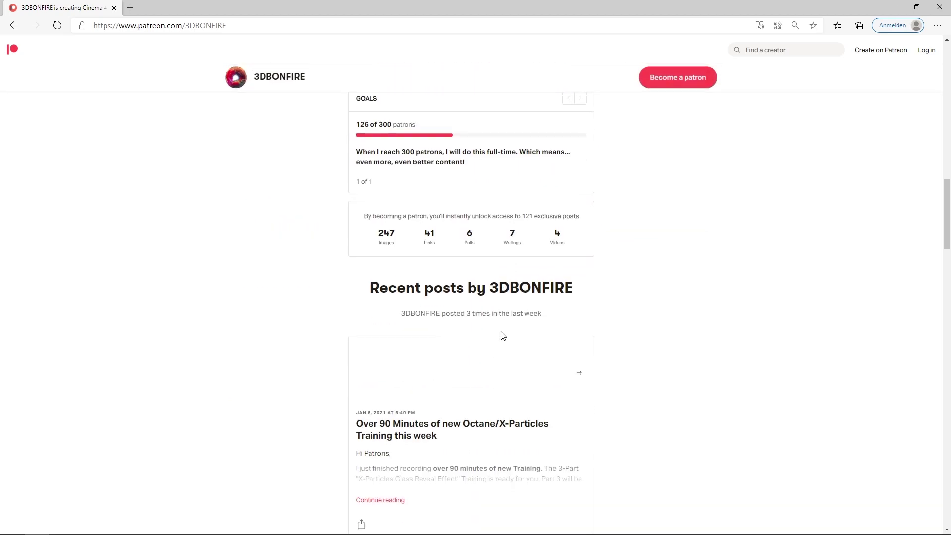
pyautogui.scroll(-4, 502, 332)
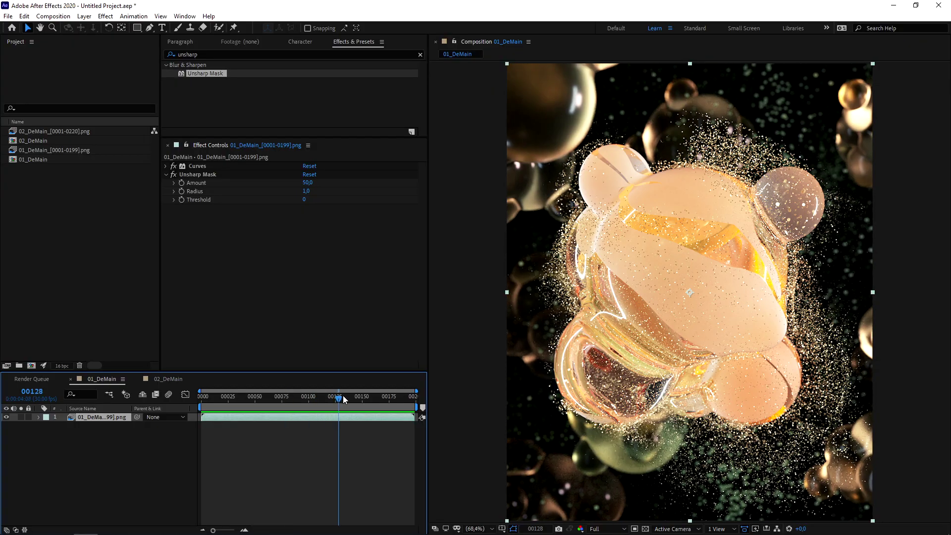
# Switch to After Effects and review the glass reveal animation at several frames of the 01_DeMain timeline
pyautogui.moveTo(340, 396); pyautogui.dragTo(363, 396)
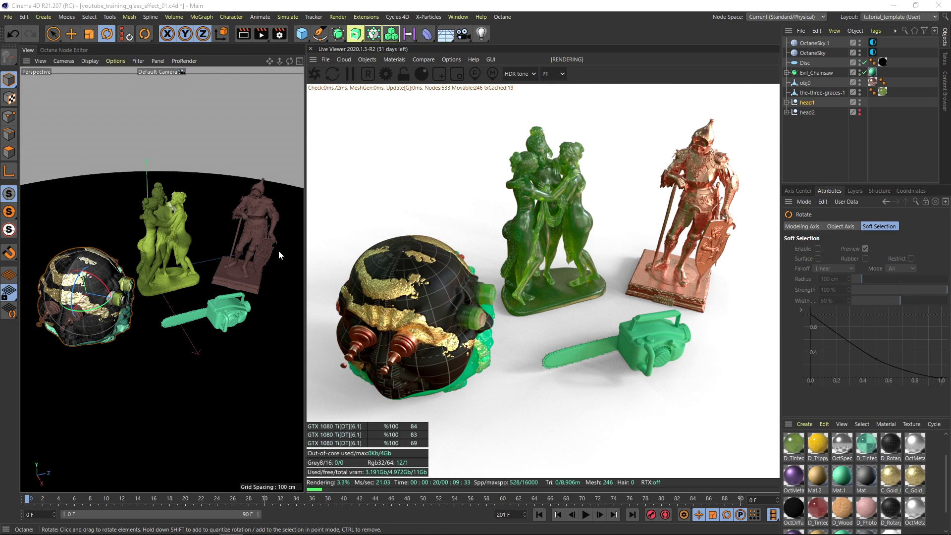
pyautogui.click(89, 525)
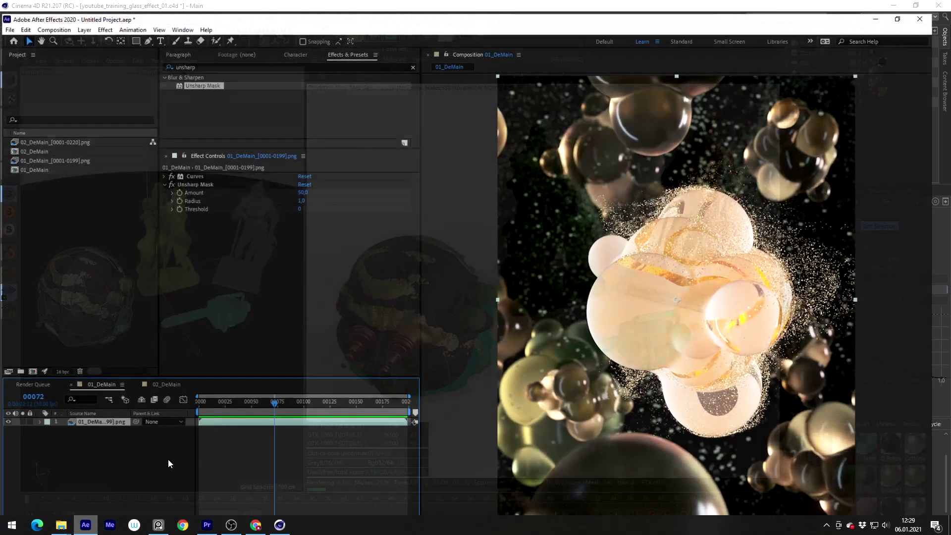
pyautogui.moveTo(305, 397); pyautogui.dragTo(382, 397)
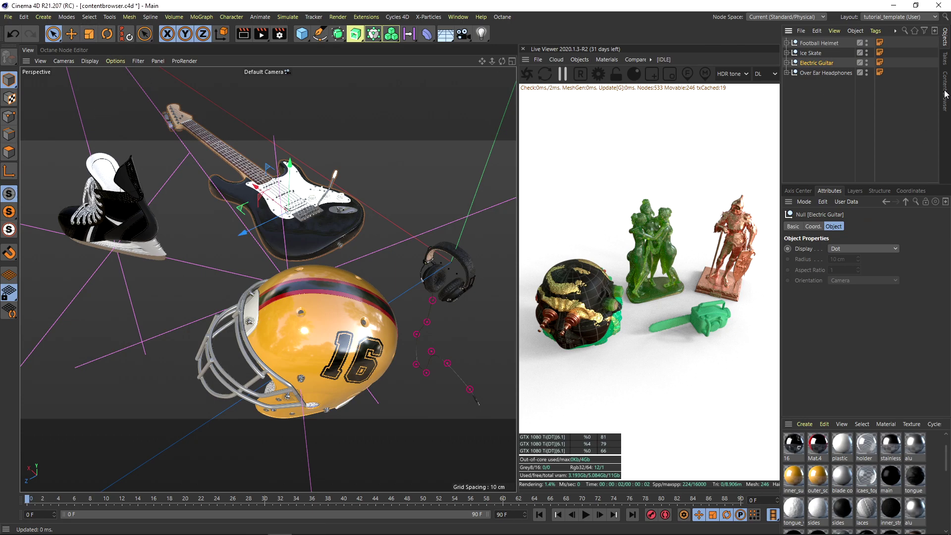
# Show the Content Browser in Cinema 4D, widen its panel and display the models in the Bedroom folder
pyautogui.click(945, 95)
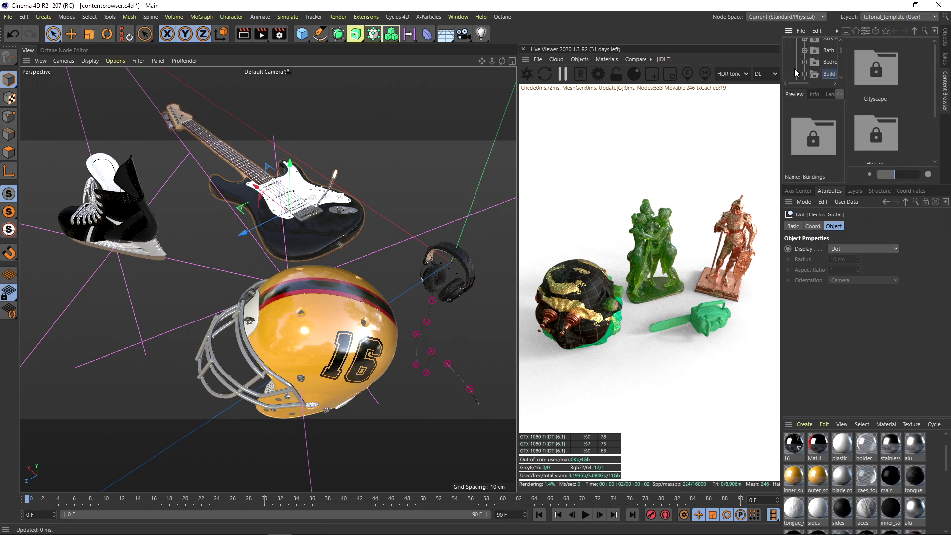
pyautogui.scroll(2, 840, 49)
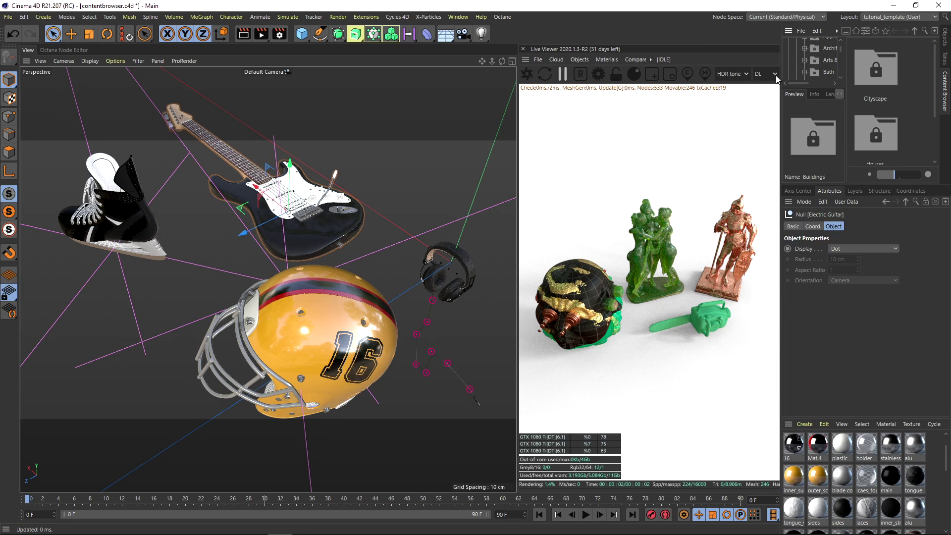
pyautogui.moveTo(776, 73); pyautogui.dragTo(704, 73)
pyautogui.scroll(-2, 796, 55)
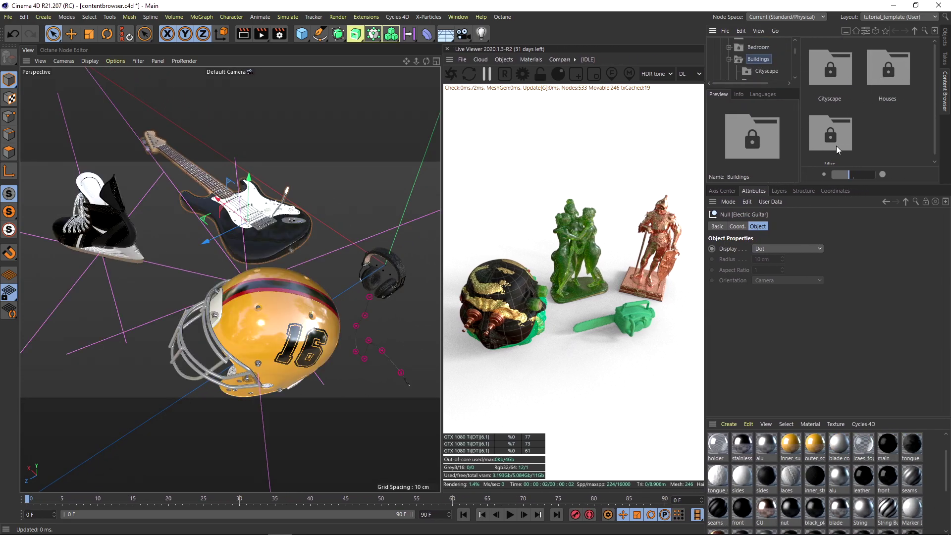
pyautogui.click(759, 48)
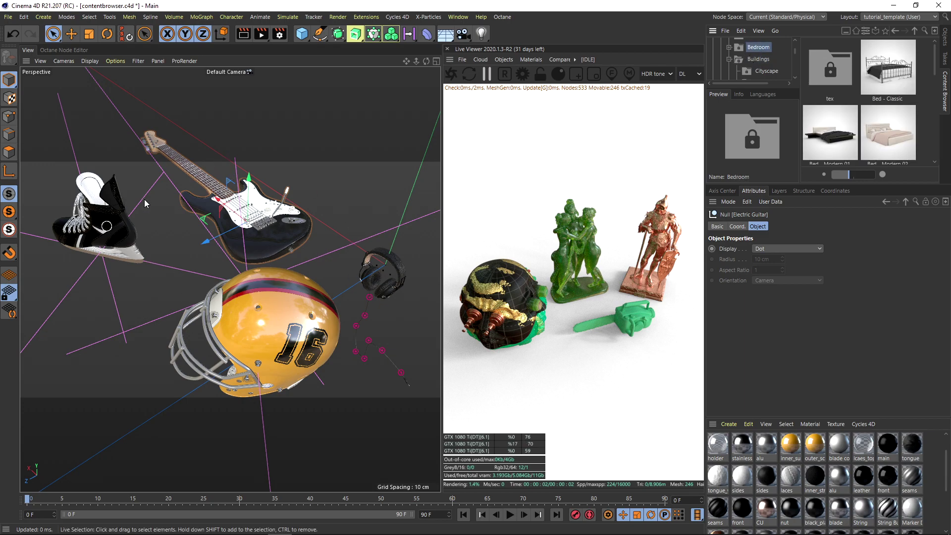
# Examine the ice skate, electric guitar and football helmet models in the contentbrowser.c4d scene from different angles
pyautogui.keyDown('alt'); pyautogui.moveTo(225, 325); pyautogui.dragTo(225, 264); pyautogui.keyUp('alt')
pyautogui.keyDown('alt'); pyautogui.moveTo(225, 373); pyautogui.dragTo(244, 369, button='right'); pyautogui.keyUp('alt')
pyautogui.keyDown('alt'); pyautogui.moveTo(244, 369); pyautogui.dragTo(233, 325, button='middle'); pyautogui.keyUp('alt')
pyautogui.keyDown('alt'); pyautogui.moveTo(88, 201); pyautogui.dragTo(145, 250, button='middle'); pyautogui.keyUp('alt')
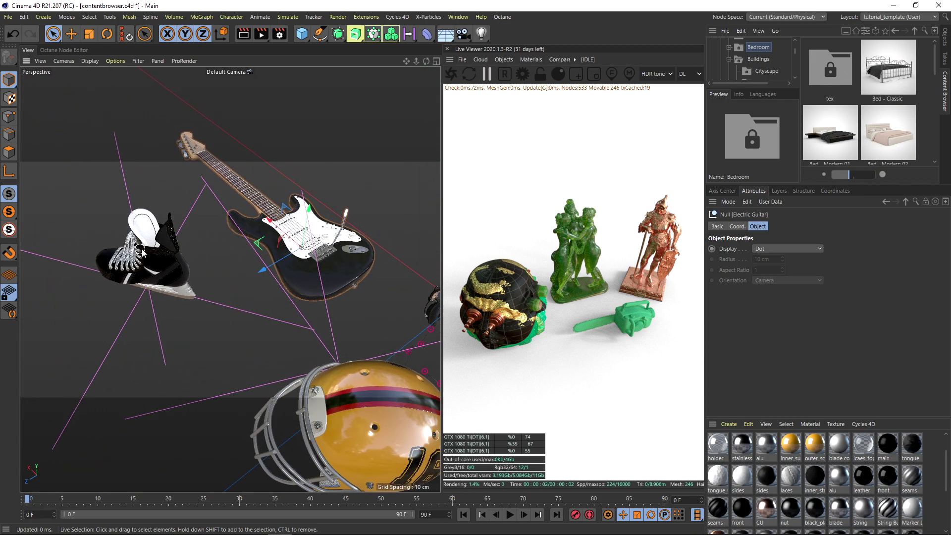
pyautogui.keyDown('alt'); pyautogui.moveTo(145, 251); pyautogui.dragTo(173, 252, button='right'); pyautogui.keyUp('alt')
pyautogui.keyDown('alt'); pyautogui.moveTo(173, 251); pyautogui.dragTo(228, 218); pyautogui.keyUp('alt')
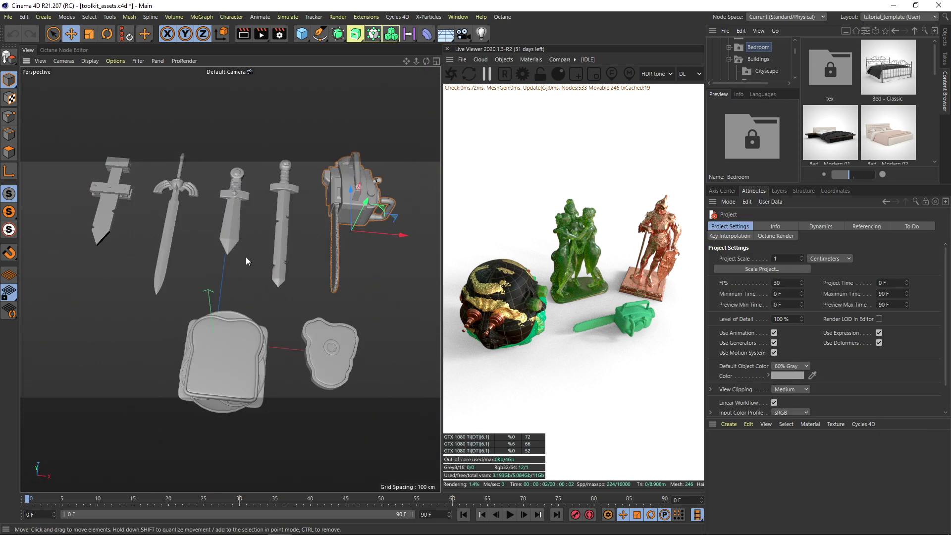
# Inspect the sword, chainsaw and other sculpted models in the toolkit_assets.c4d scene from several angles
pyautogui.keyDown('alt'); pyautogui.moveTo(231, 243); pyautogui.dragTo(210, 187); pyautogui.keyUp('alt')
pyautogui.keyDown('alt'); pyautogui.moveTo(209, 187); pyautogui.dragTo(268, 233, button='middle'); pyautogui.keyUp('alt')
pyautogui.keyDown('alt'); pyautogui.moveTo(269, 231); pyautogui.dragTo(271, 155); pyautogui.keyUp('alt')
pyautogui.click(271, 155)
pyautogui.moveTo(330, 213)
pyautogui.keyDown('alt'); pyautogui.mouseDown()
pyautogui.moveTo(296, 218)
pyautogui.moveTo(332, 217)
pyautogui.mouseUp(); pyautogui.keyUp('alt')
pyautogui.keyDown('alt'); pyautogui.moveTo(279, 217); pyautogui.dragTo(316, 208, button='right'); pyautogui.keyUp('alt')
pyautogui.moveTo(286, 202)
pyautogui.keyDown('alt'); pyautogui.mouseDown()
pyautogui.moveTo(320, 218)
pyautogui.moveTo(296, 198)
pyautogui.mouseUp(); pyautogui.keyUp('alt')
pyautogui.keyDown('alt'); pyautogui.moveTo(296, 197); pyautogui.dragTo(308, 206, button='right'); pyautogui.keyUp('alt')
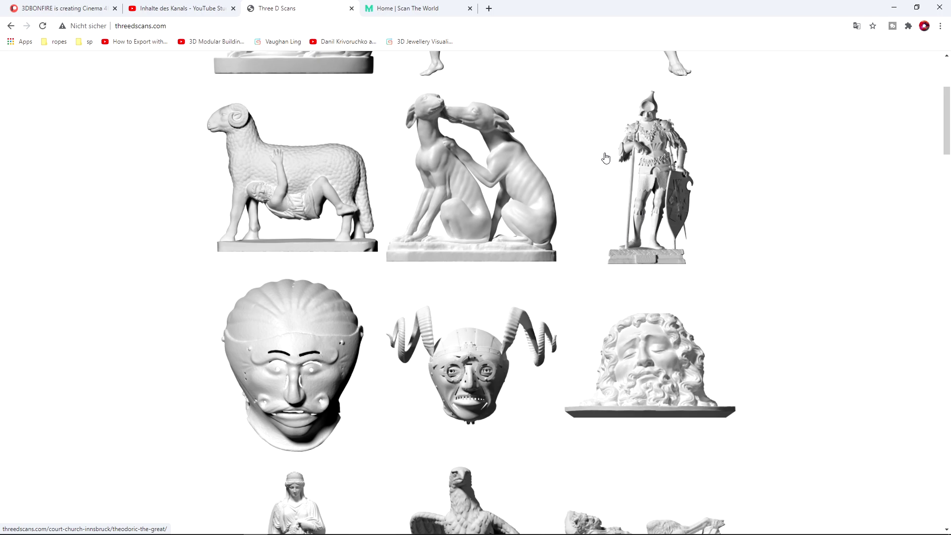
# Browse the sculptures in MyMiniFactory's Scan the World collection as a source of scans and return to Cinema 4D
pyautogui.click(416, 9)
pyautogui.moveTo(129, 27); pyautogui.dragTo(213, 26)
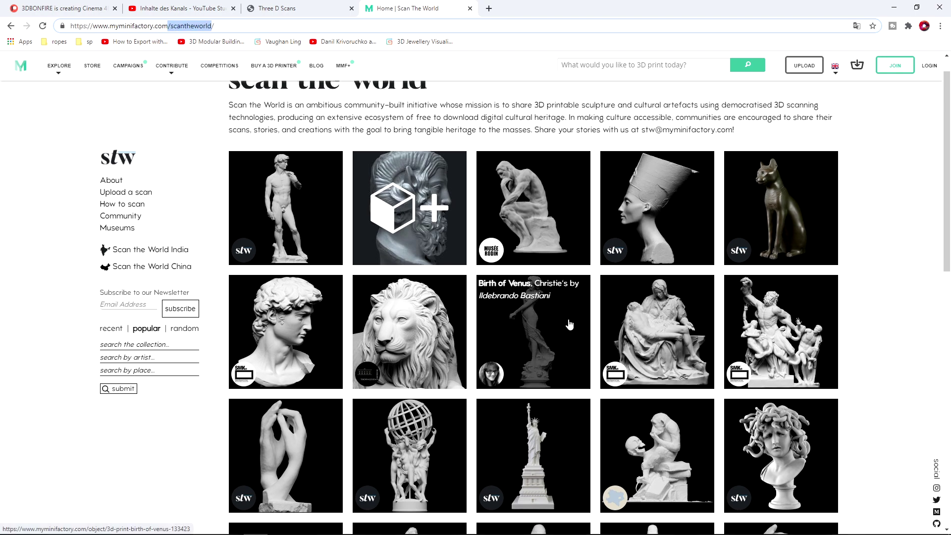
pyautogui.scroll(-8, 570, 324)
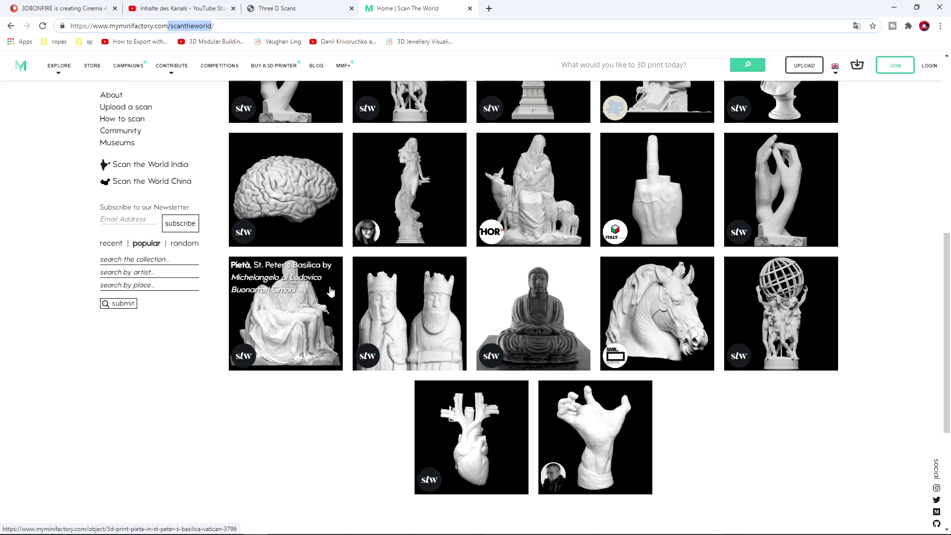
pyautogui.scroll(5, 529, 341)
pyautogui.scroll(1, 529, 342)
pyautogui.scroll(-6, 545, 327)
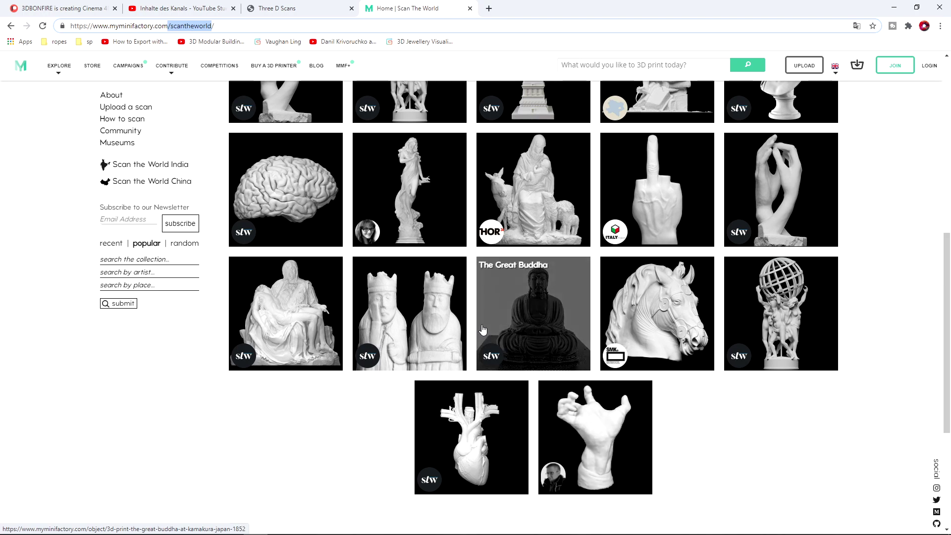
pyautogui.scroll(2, 611, 281)
pyautogui.scroll(5, 559, 265)
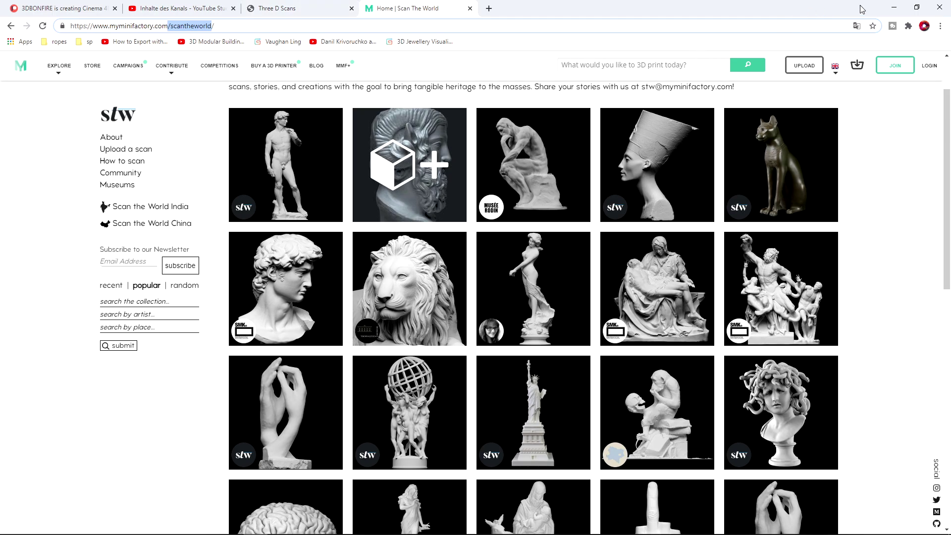
pyautogui.click(894, 7)
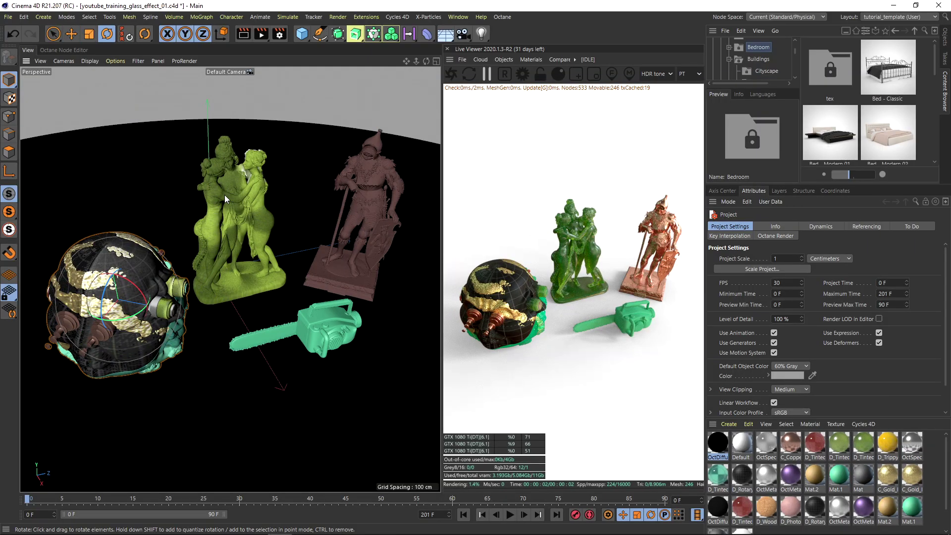
# Add a sphere primitive to the scene containing the knight statue
pyautogui.click(138, 272)
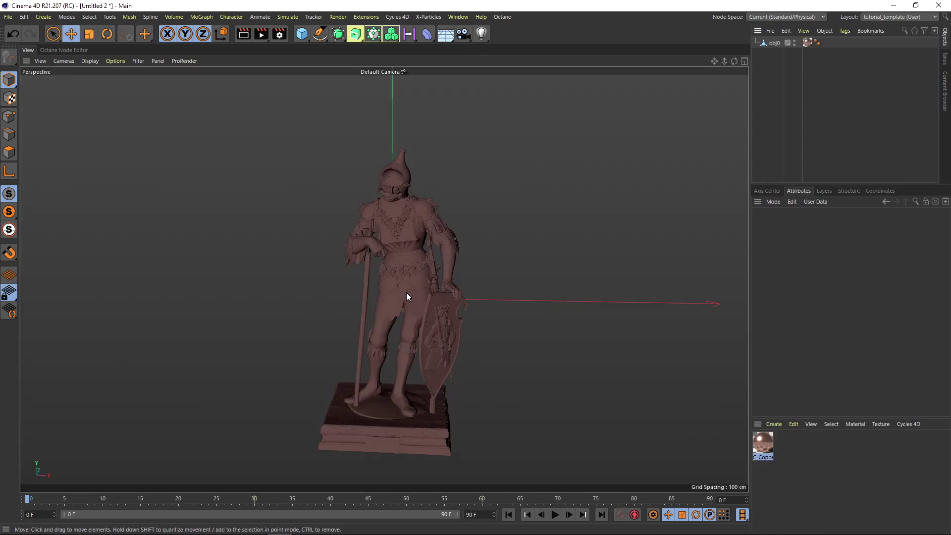
pyautogui.keyDown('alt'); pyautogui.moveTo(406, 292); pyautogui.dragTo(389, 268); pyautogui.keyUp('alt')
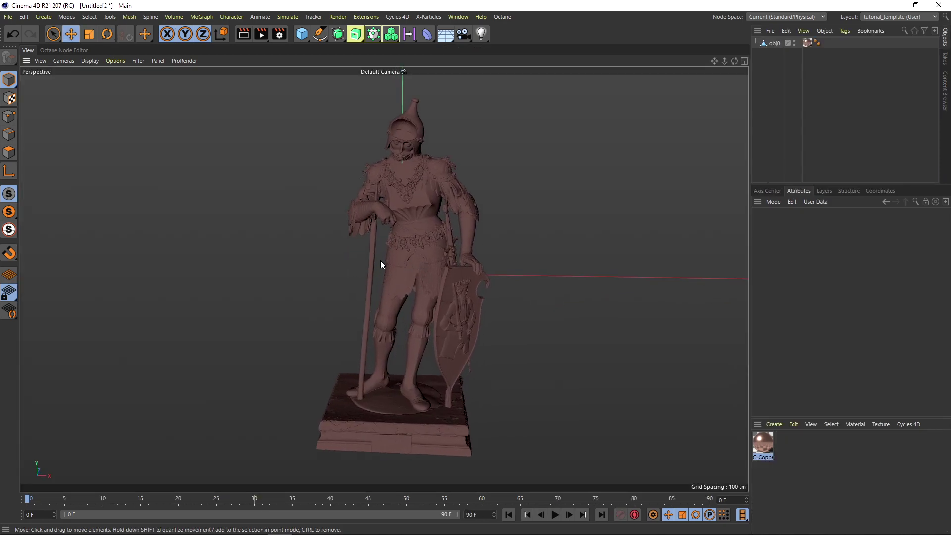
pyautogui.moveTo(429, 206)
pyautogui.keyDown('alt'); pyautogui.mouseDown()
pyautogui.moveTo(321, 202)
pyautogui.moveTo(427, 200)
pyautogui.mouseUp(); pyautogui.keyUp('alt')
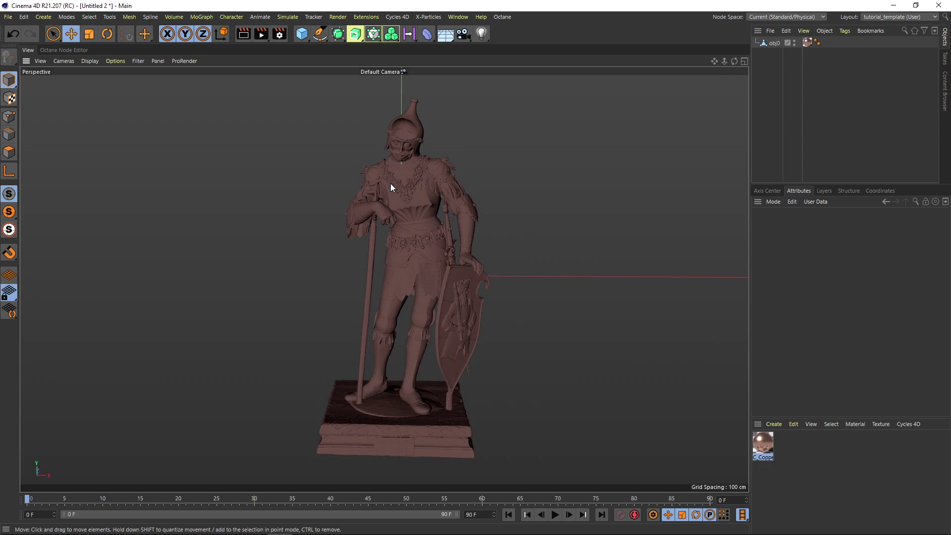
pyautogui.moveTo(304, 37); pyautogui.dragTo(498, 68)
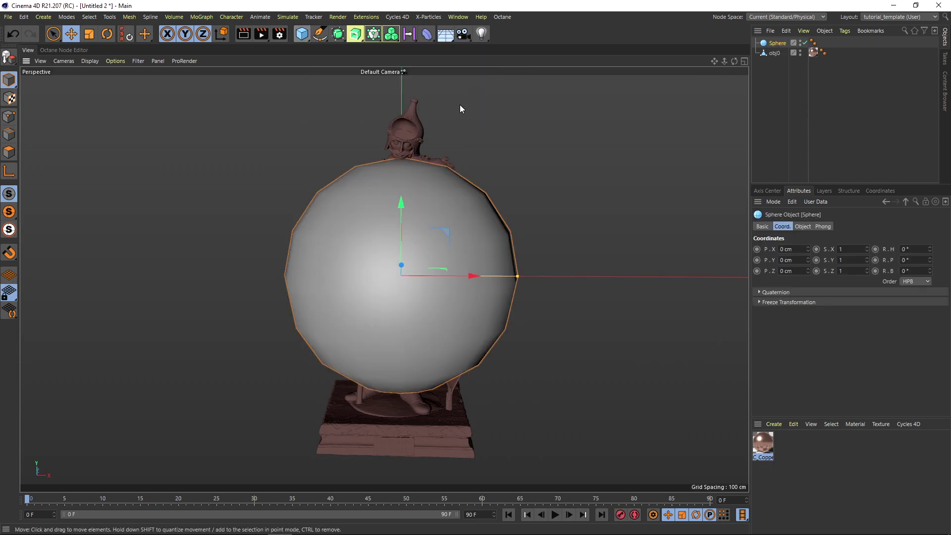
pyautogui.keyDown('alt'); pyautogui.moveTo(423, 236); pyautogui.dragTo(399, 214); pyautogui.keyUp('alt')
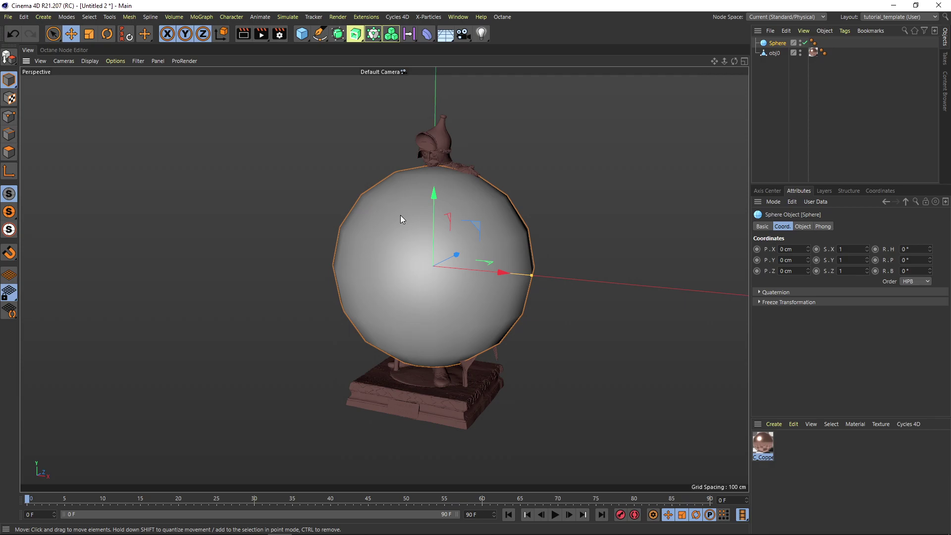
pyautogui.keyDown('alt'); pyautogui.moveTo(454, 228); pyautogui.dragTo(462, 242); pyautogui.keyUp('alt')
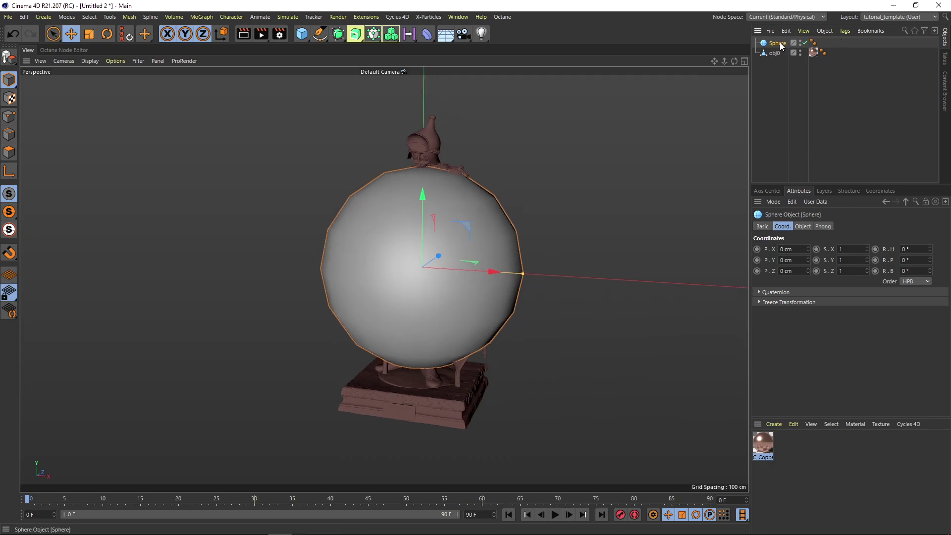
# Raise the sphere's segments to 35 and enable X-Ray for it
pyautogui.click(803, 227)
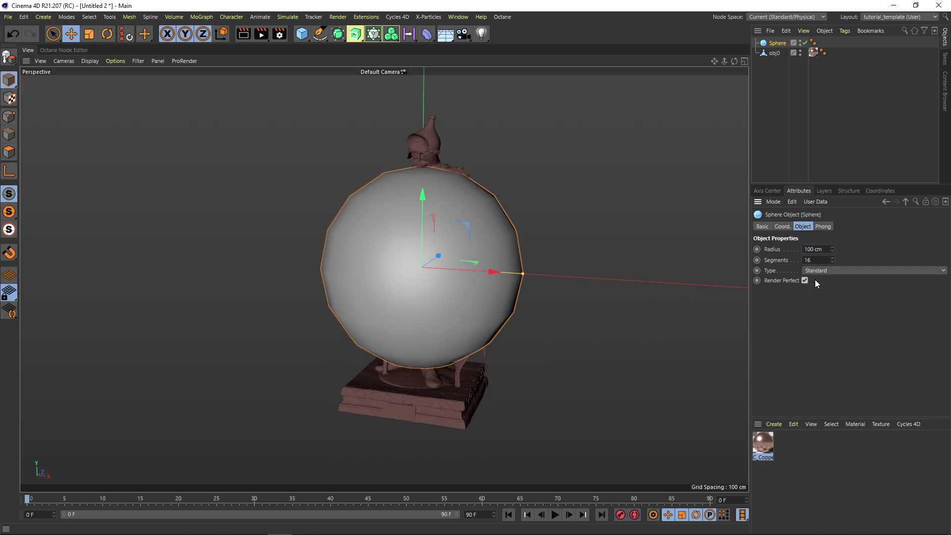
pyautogui.moveTo(833, 260); pyautogui.dragTo(833, 250)
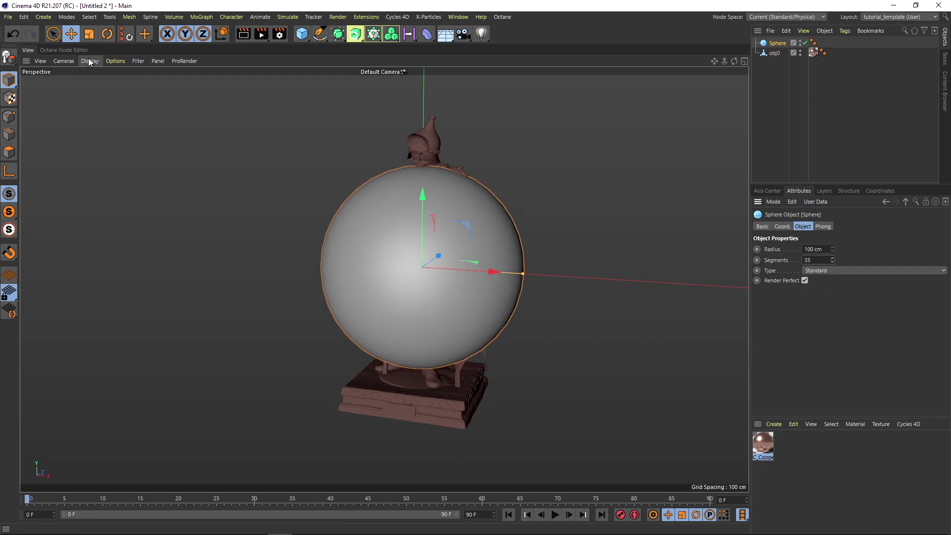
pyautogui.click(783, 229)
pyautogui.click(768, 227)
pyautogui.click(814, 339)
# Place the sphere over the statue's pedestal and make two copies of it around the base
pyautogui.keyDown('alt'); pyautogui.moveTo(426, 251); pyautogui.dragTo(395, 323); pyautogui.keyUp('alt')
pyautogui.keyDown('alt'); pyautogui.moveTo(395, 323); pyautogui.dragTo(392, 224, button='middle'); pyautogui.keyUp('alt')
pyautogui.scroll(2, 392, 236)
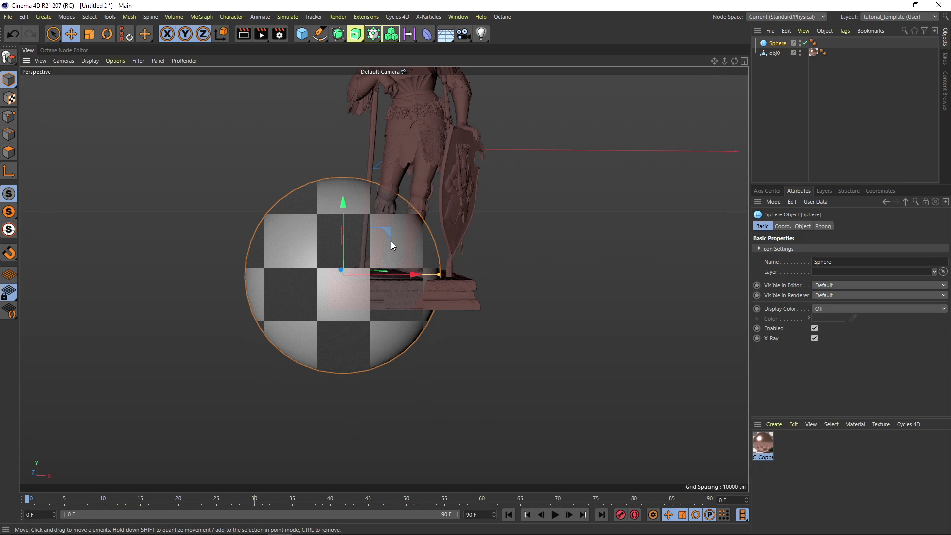
pyautogui.keyDown('ctrl'); pyautogui.moveTo(386, 230); pyautogui.dragTo(504, 238); pyautogui.keyUp('ctrl')
pyautogui.keyDown('alt'); pyautogui.moveTo(468, 203); pyautogui.dragTo(296, 250); pyautogui.keyUp('alt')
pyautogui.moveTo(594, 272); pyautogui.dragTo(528, 310)
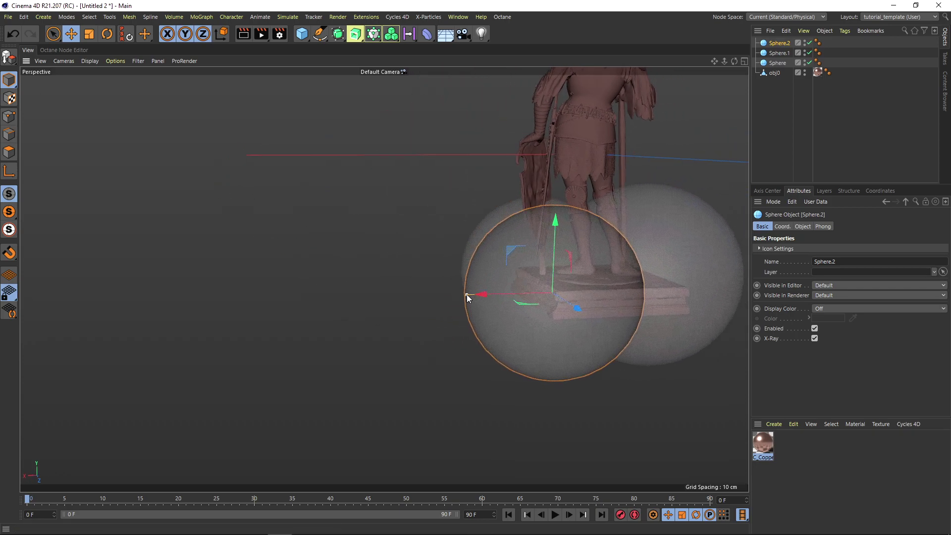
# Add a copy of the sphere and position it around the knight statue's legs and waist
pyautogui.keyDown('alt'); pyautogui.moveTo(456, 294); pyautogui.dragTo(561, 129); pyautogui.keyUp('alt')
pyautogui.keyDown('alt'); pyautogui.moveTo(478, 221); pyautogui.dragTo(462, 257, button='middle'); pyautogui.keyUp('alt')
pyautogui.keyDown('alt'); pyautogui.moveTo(426, 274); pyautogui.dragTo(651, 219); pyautogui.keyUp('alt')
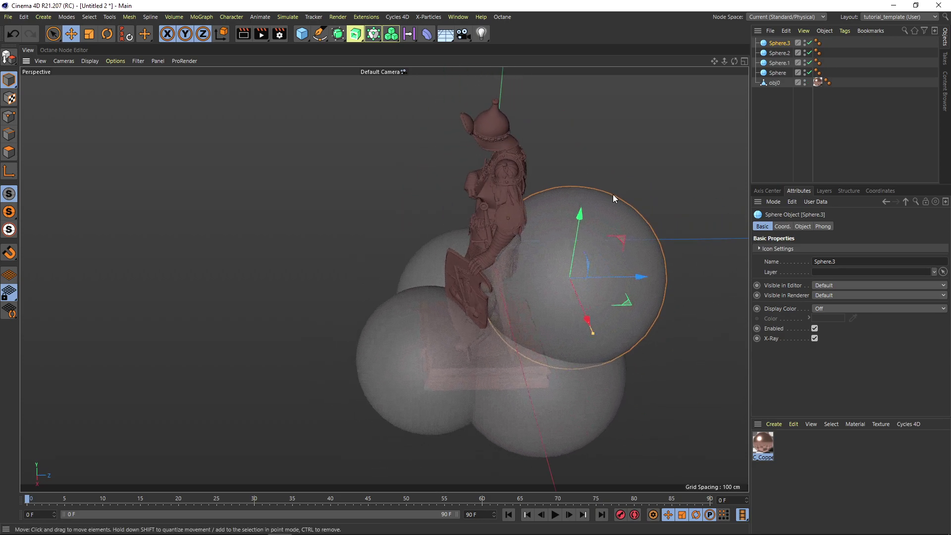
pyautogui.moveTo(636, 311)
pyautogui.keyDown('alt'); pyautogui.mouseDown()
pyautogui.moveTo(539, 297)
pyautogui.moveTo(585, 285)
pyautogui.moveTo(409, 299)
pyautogui.moveTo(441, 260)
pyautogui.moveTo(481, 245)
pyautogui.mouseUp(); pyautogui.keyUp('alt')
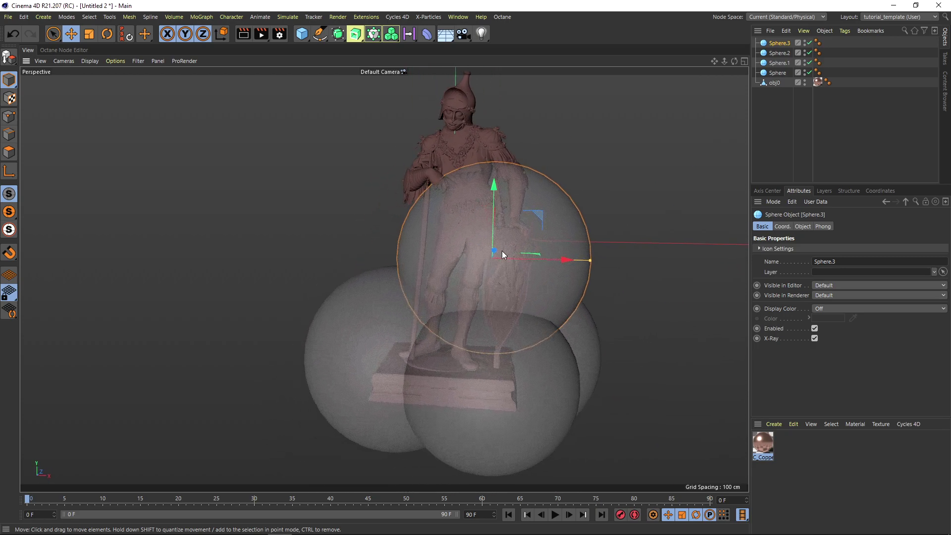
pyautogui.moveTo(589, 260); pyautogui.dragTo(578, 262)
pyautogui.moveTo(535, 227); pyautogui.dragTo(519, 224)
# Place further sphere copies around the statue's torso and helmet, making them smaller toward the head
pyautogui.keyDown('alt'); pyautogui.moveTo(443, 198); pyautogui.dragTo(494, 280, button='middle'); pyautogui.keyUp('alt')
pyautogui.keyDown('alt'); pyautogui.moveTo(495, 280); pyautogui.dragTo(540, 184); pyautogui.keyUp('alt')
pyautogui.moveTo(616, 255); pyautogui.dragTo(590, 253)
pyautogui.keyDown('alt'); pyautogui.moveTo(578, 213); pyautogui.dragTo(551, 147); pyautogui.keyUp('alt')
pyautogui.keyDown('alt'); pyautogui.moveTo(540, 210); pyautogui.dragTo(525, 103); pyautogui.keyUp('alt')
pyautogui.moveTo(540, 150); pyautogui.dragTo(529, 94)
pyautogui.keyDown('alt'); pyautogui.moveTo(501, 144); pyautogui.dragTo(521, 180); pyautogui.keyUp('alt')
pyautogui.moveTo(521, 134); pyautogui.dragTo(487, 137)
# Add small sphere copies around the statue's helmet tip and upper chest
pyautogui.keyDown('alt'); pyautogui.moveTo(495, 163); pyautogui.dragTo(610, 194); pyautogui.keyUp('alt')
pyautogui.keyDown('ctrl'); pyautogui.moveTo(518, 140); pyautogui.dragTo(449, 219); pyautogui.keyUp('ctrl')
pyautogui.moveTo(403, 182); pyautogui.dragTo(427, 182)
pyautogui.keyDown('alt'); pyautogui.moveTo(506, 207); pyautogui.dragTo(479, 186); pyautogui.keyUp('alt')
pyautogui.moveTo(520, 150); pyautogui.dragTo(592, 198)
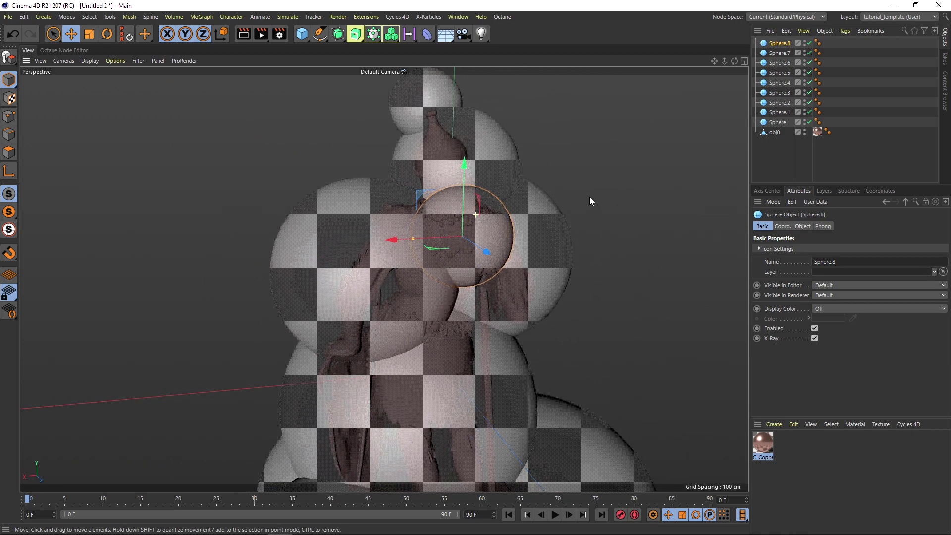
pyautogui.keyDown('alt'); pyautogui.moveTo(591, 198); pyautogui.dragTo(601, 199); pyautogui.keyUp('alt')
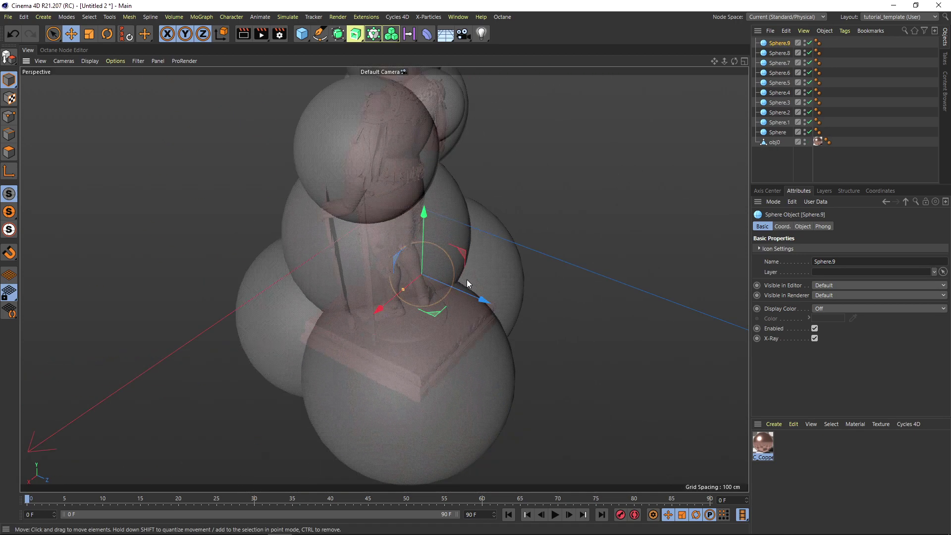
# Distribute additional small sphere copies around the lower part of the statue and its pedestal
pyautogui.moveTo(484, 302); pyautogui.dragTo(528, 320)
pyautogui.moveTo(449, 309); pyautogui.dragTo(464, 264)
pyautogui.moveTo(509, 215); pyautogui.dragTo(518, 199)
pyautogui.keyDown('alt'); pyautogui.moveTo(498, 217); pyautogui.dragTo(495, 239); pyautogui.keyUp('alt')
pyautogui.scroll(-4, 495, 239)
pyautogui.keyDown('alt'); pyautogui.moveTo(436, 246); pyautogui.dragTo(551, 222); pyautogui.keyUp('alt')
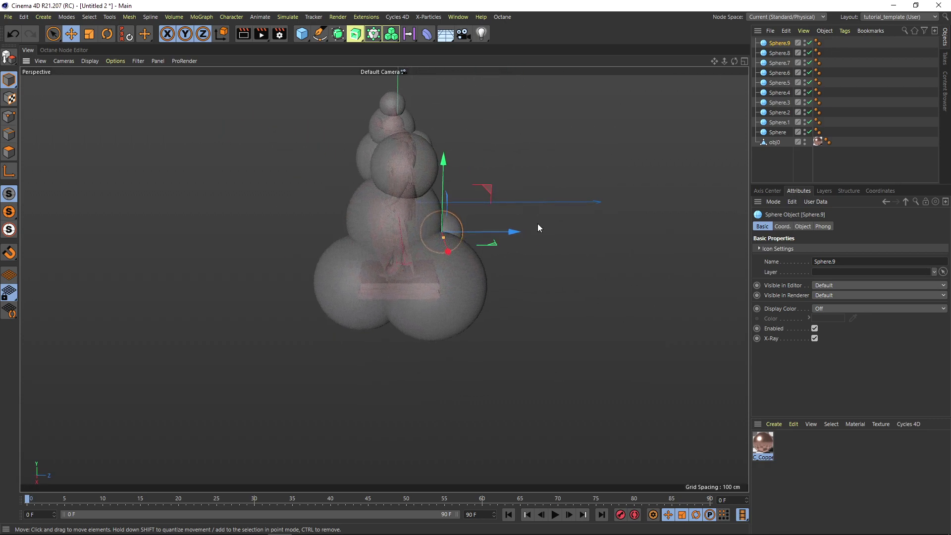
pyautogui.keyDown('alt'); pyautogui.moveTo(447, 236); pyautogui.dragTo(501, 237, button='middle'); pyautogui.keyUp('alt')
pyautogui.keyDown('ctrl'); pyautogui.moveTo(548, 244); pyautogui.dragTo(496, 276); pyautogui.keyUp('ctrl')
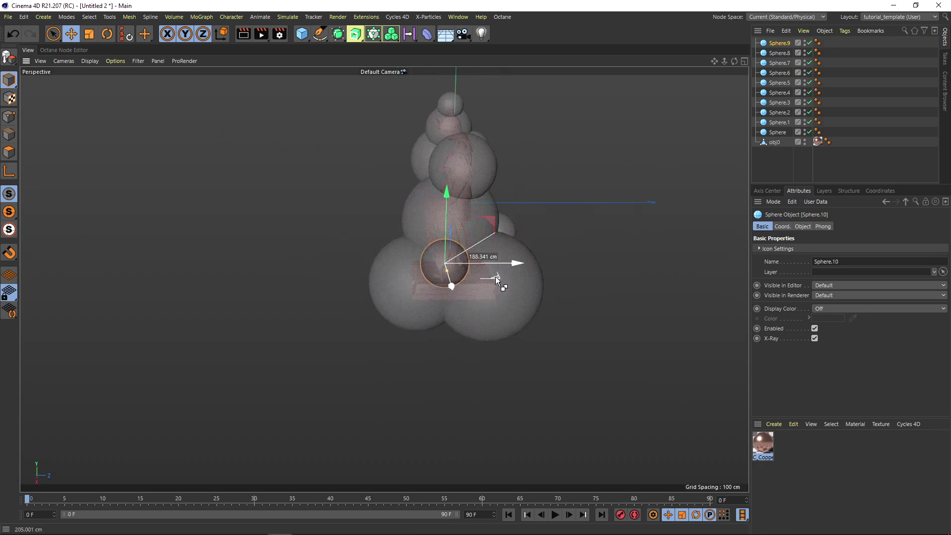
pyautogui.keyDown('alt'); pyautogui.moveTo(423, 242); pyautogui.dragTo(498, 240); pyautogui.keyUp('alt')
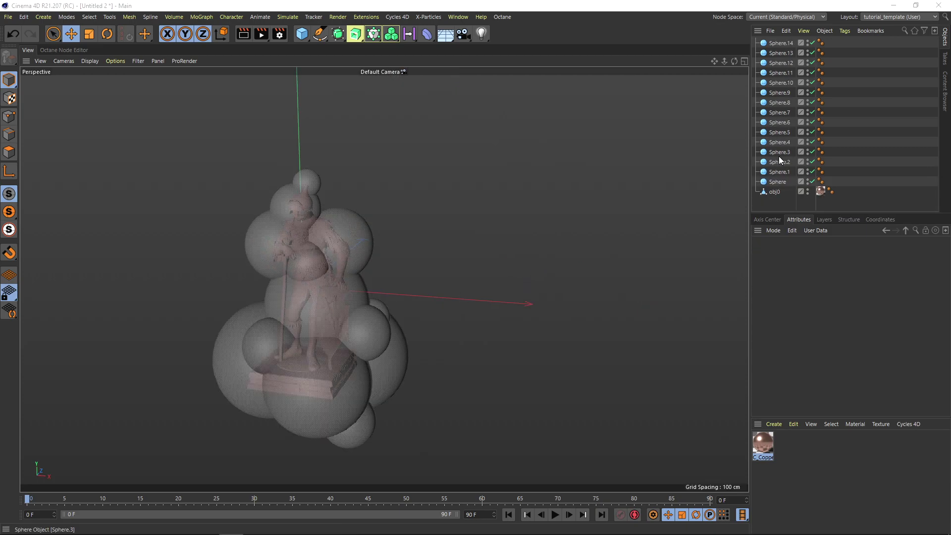
# Turn off X-Ray for all of the spheres at once
pyautogui.click(778, 182)
pyautogui.keyDown('shift'); pyautogui.click(782, 44); pyautogui.keyUp('shift')
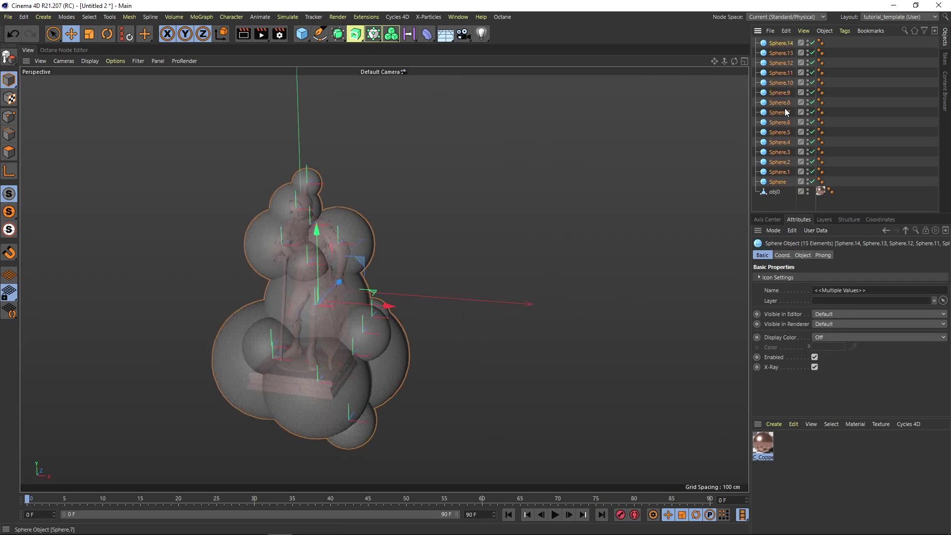
pyautogui.keyDown('alt'); pyautogui.moveTo(299, 311); pyautogui.dragTo(452, 206); pyautogui.keyUp('alt')
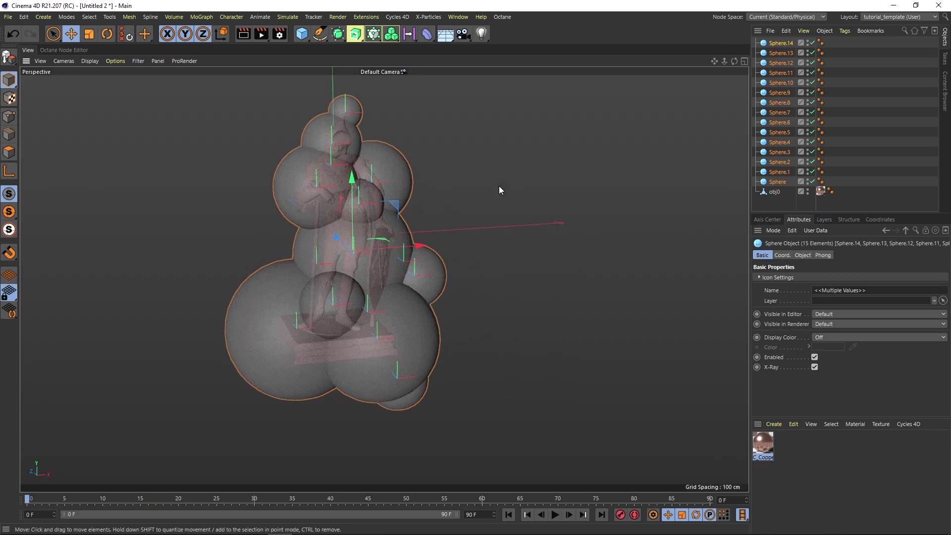
pyautogui.click(815, 366)
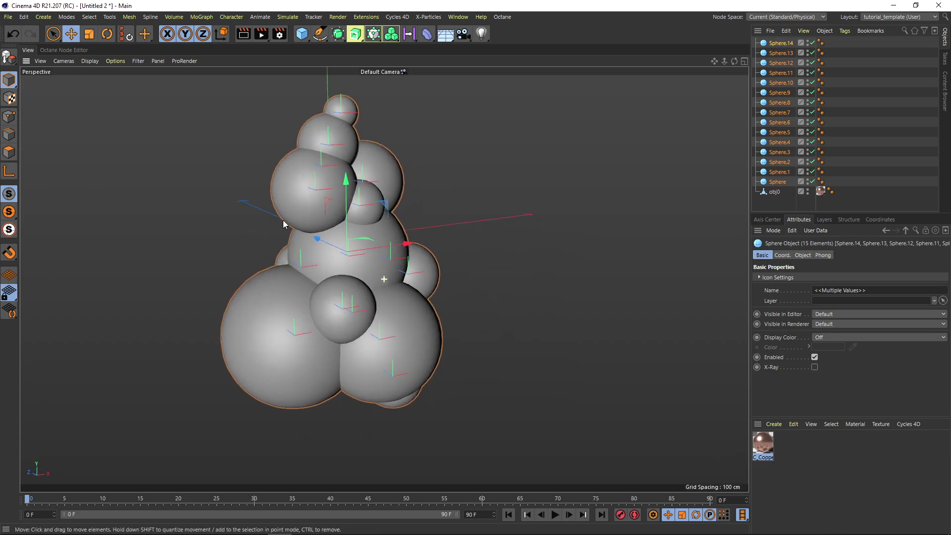
# Add a Volume Builder and a Volume Mesher, nesting all spheres in the builder and the builder in the mesher
pyautogui.click(427, 163)
pyautogui.moveTo(392, 35); pyautogui.dragTo(436, 47)
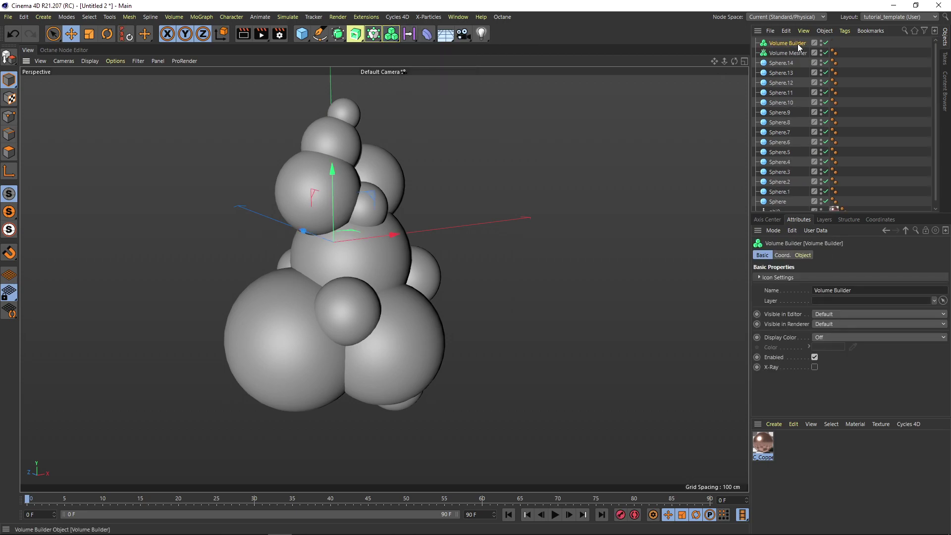
pyautogui.click(783, 63)
pyautogui.keyDown('shift'); pyautogui.click(778, 202); pyautogui.keyUp('shift')
pyautogui.moveTo(788, 66)
pyautogui.mouseDown()
pyautogui.moveTo(801, 59)
pyautogui.moveTo(795, 54)
pyautogui.mouseUp()
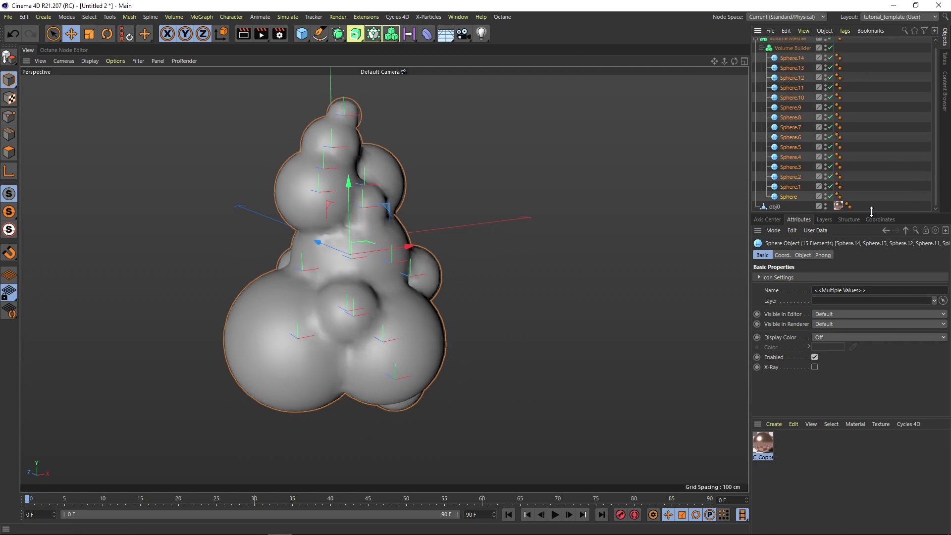
# Set the Volume Builder's voxel size to 2 cm
pyautogui.moveTo(872, 214); pyautogui.dragTo(872, 258)
pyautogui.keyDown('alt'); pyautogui.moveTo(296, 256); pyautogui.dragTo(278, 257); pyautogui.keyUp('alt')
pyautogui.keyDown('alt'); pyautogui.moveTo(328, 250); pyautogui.dragTo(353, 251, button='right'); pyautogui.keyUp('alt')
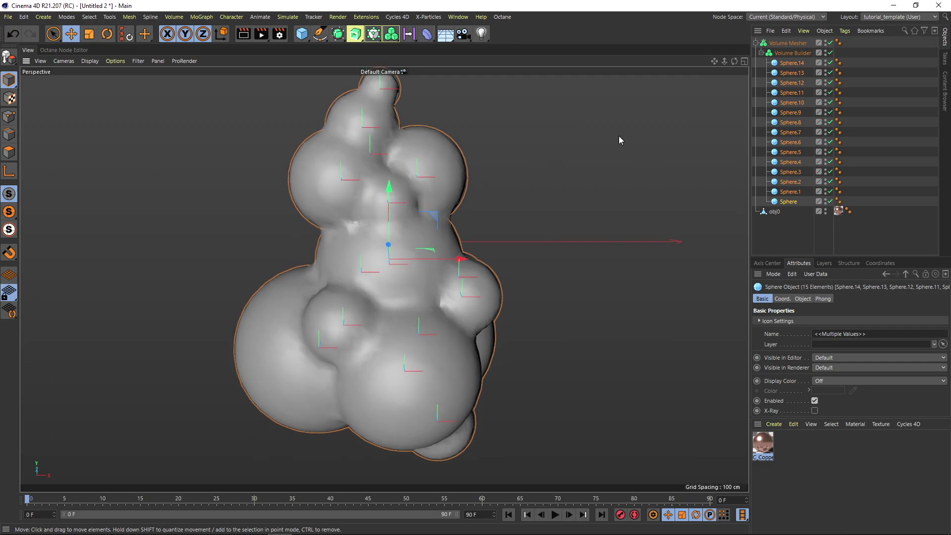
pyautogui.click(793, 53)
pyautogui.click(802, 299)
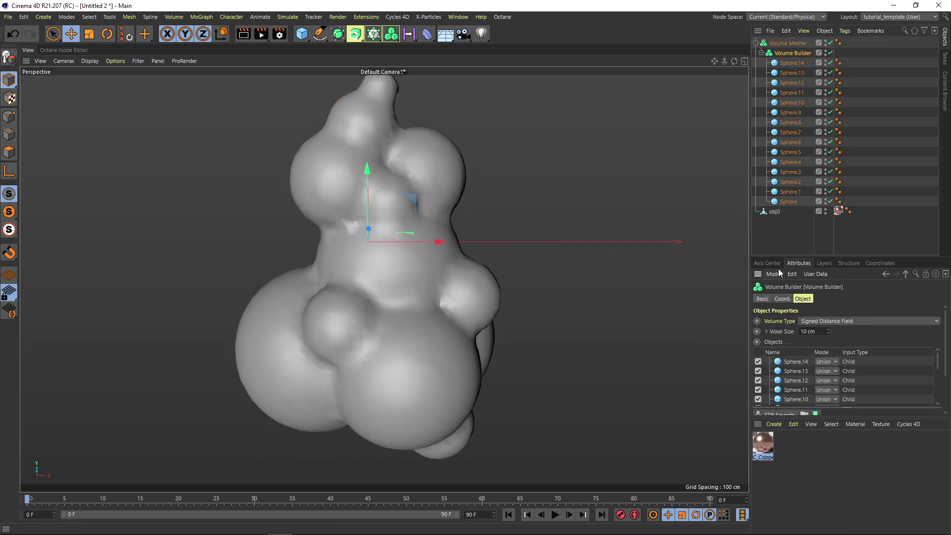
pyautogui.click(818, 330)
pyautogui.write('2')
pyautogui.press('Return')
pyautogui.scroll(-2, 366, 245)
pyautogui.keyDown('alt'); pyautogui.moveTo(488, 207); pyautogui.dragTo(501, 204); pyautogui.keyUp('alt')
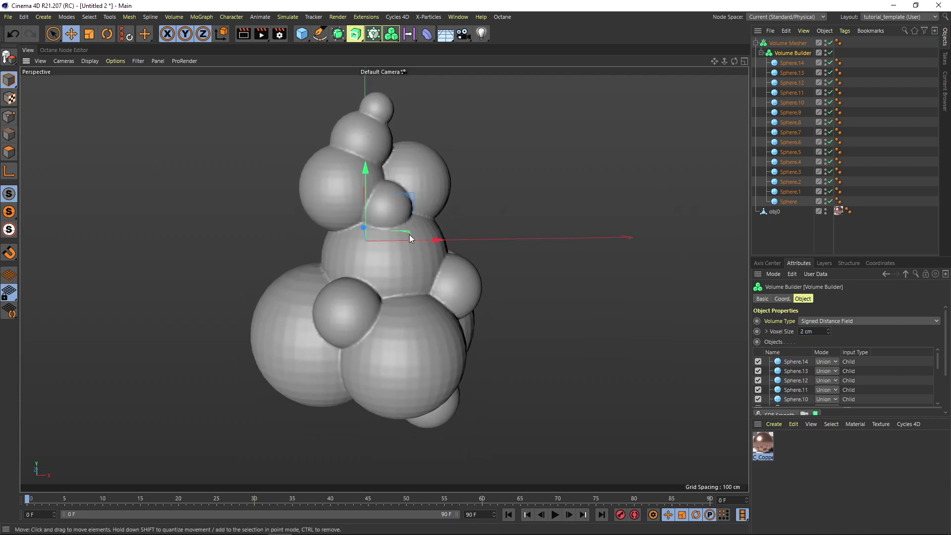
# Set the segments of all spheres in the Volume Builder to 100
pyautogui.click(798, 202)
pyautogui.keyDown('shift'); pyautogui.click(796, 66); pyautogui.keyUp('shift')
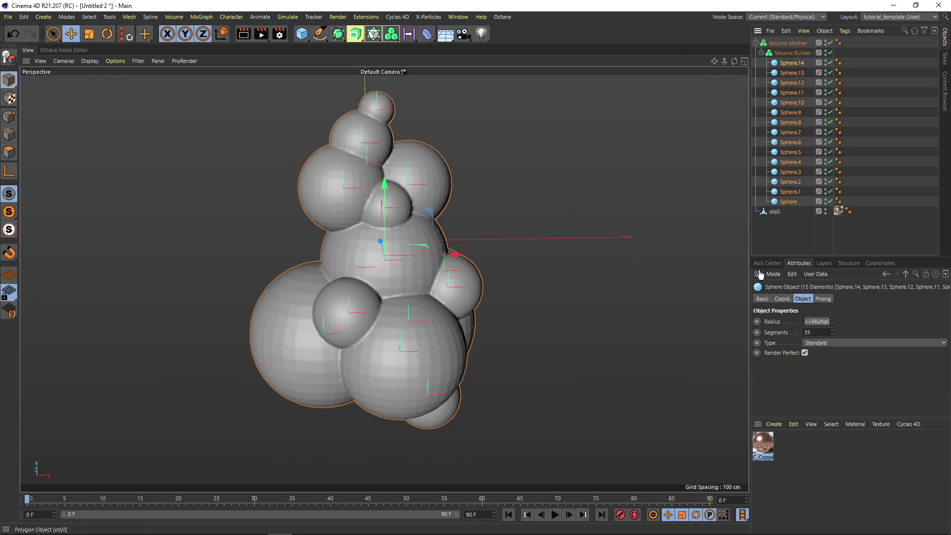
pyautogui.doubleClick(817, 332)
pyautogui.write('100')
pyautogui.press('Return')
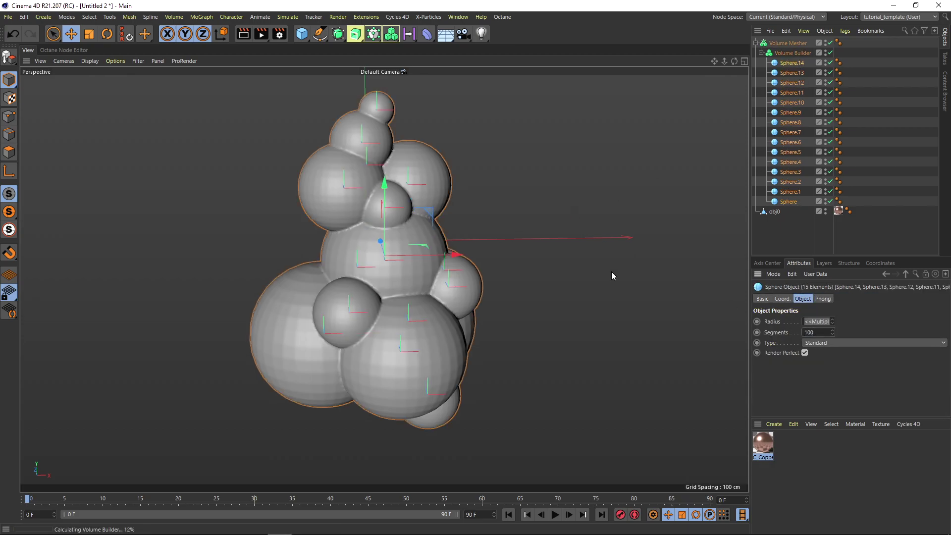
pyautogui.scroll(3, 365, 278)
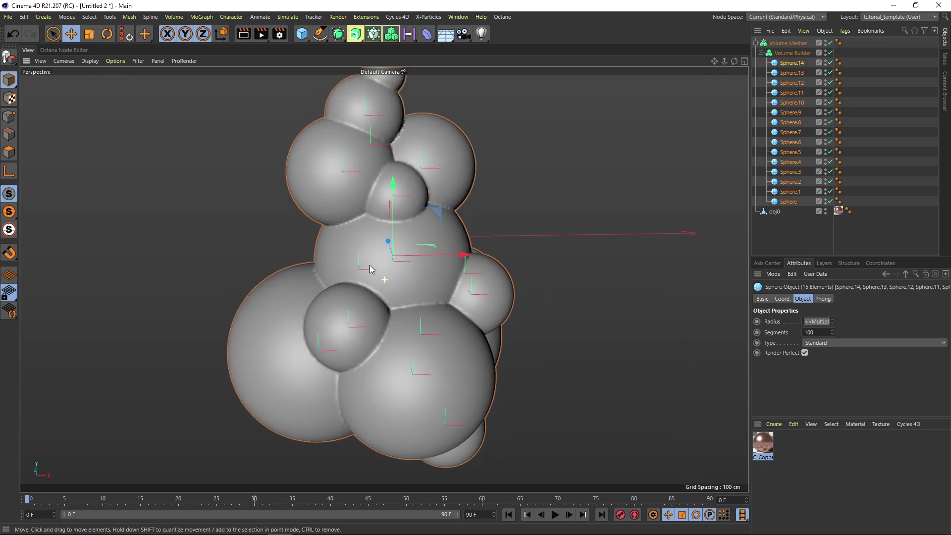
pyautogui.keyDown('alt'); pyautogui.moveTo(370, 265); pyautogui.dragTo(366, 233); pyautogui.keyUp('alt')
# Add an SDF Smooth layer to the Volume Builder and dock the materials manager beside the attributes
pyautogui.click(793, 53)
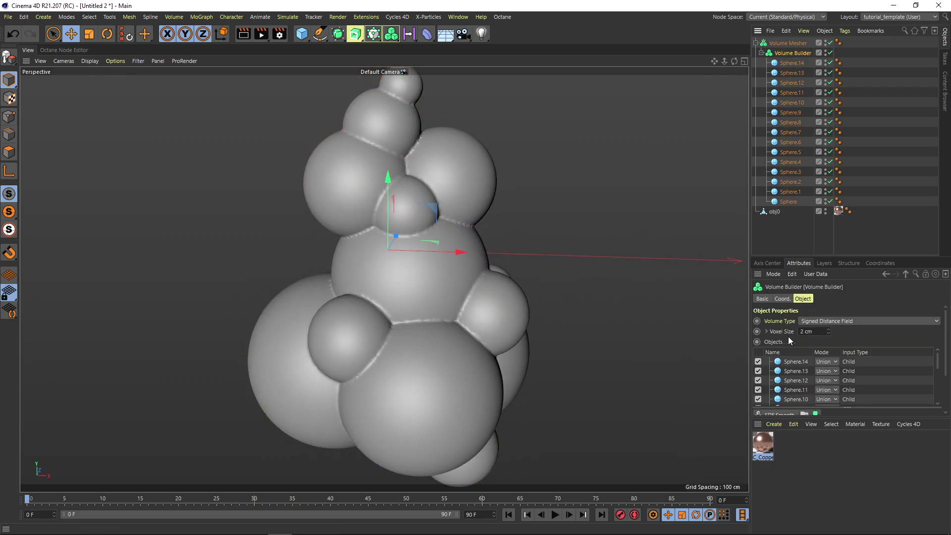
pyautogui.moveTo(822, 258); pyautogui.dragTo(823, 158)
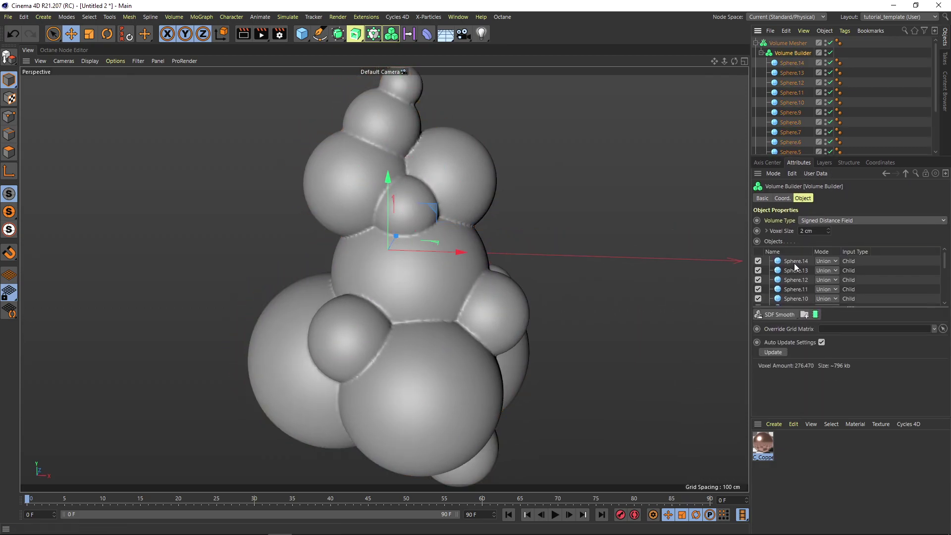
pyautogui.click(780, 315)
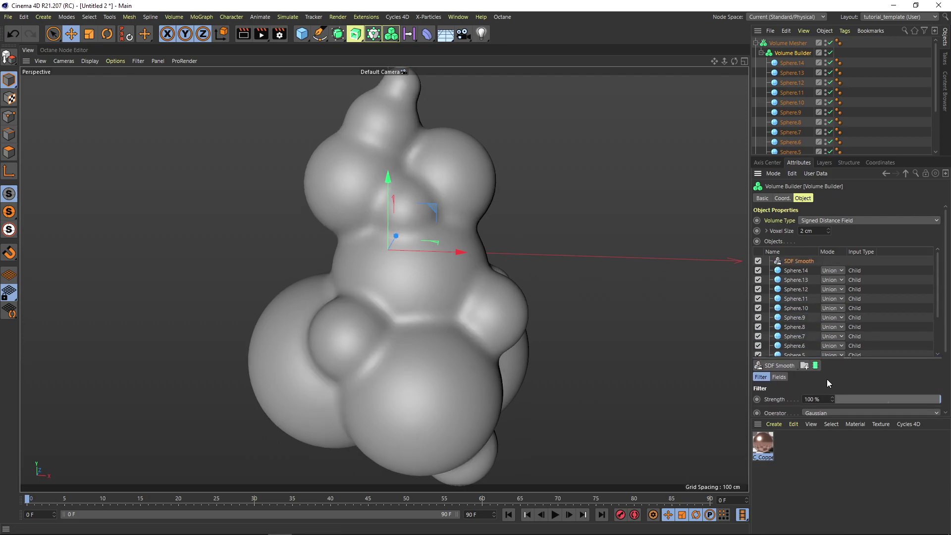
pyautogui.moveTo(833, 359); pyautogui.dragTo(834, 380)
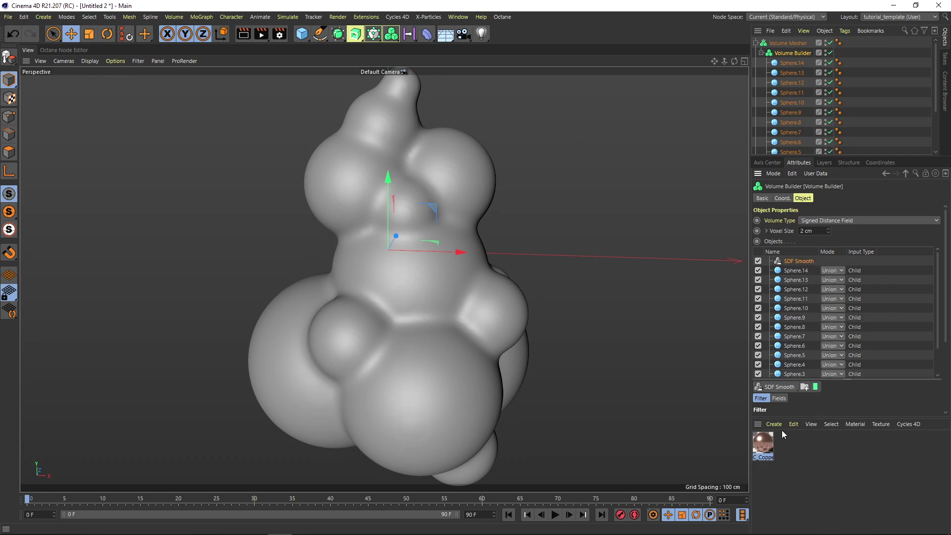
pyautogui.moveTo(759, 157); pyautogui.dragTo(821, 158)
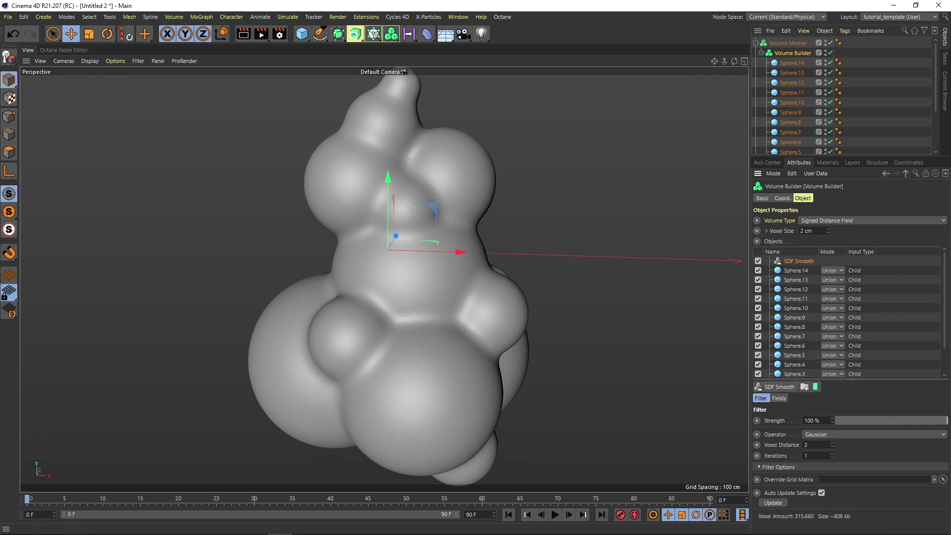
# Move the SDF Smooth layer below Sphere.9 in the objects list and set its iterations to 2
pyautogui.moveTo(945, 331)
pyautogui.mouseDown()
pyautogui.moveTo(946, 343)
pyautogui.moveTo(945, 327)
pyautogui.mouseUp()
pyautogui.moveTo(796, 264); pyautogui.dragTo(806, 321)
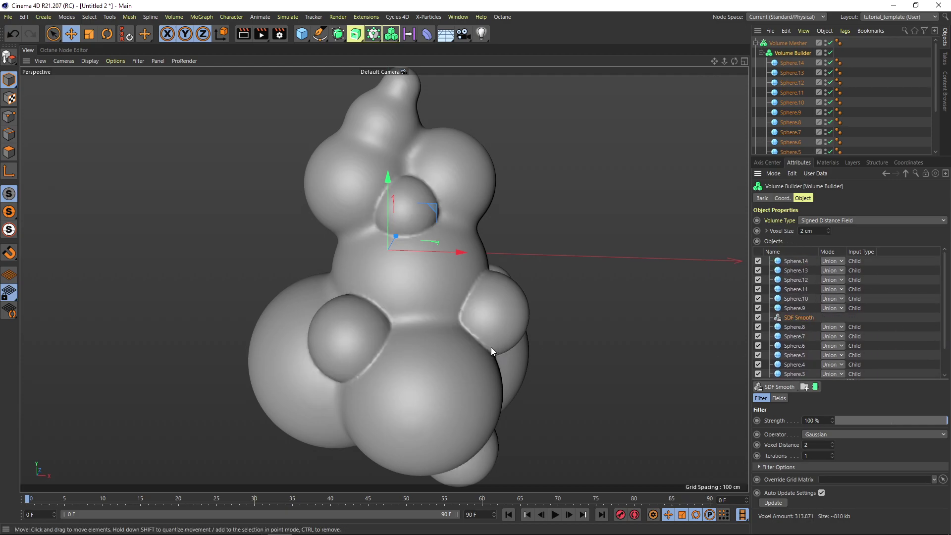
pyautogui.keyDown('alt'); pyautogui.moveTo(420, 274); pyautogui.dragTo(376, 267); pyautogui.keyUp('alt')
pyautogui.scroll(3, 401, 288)
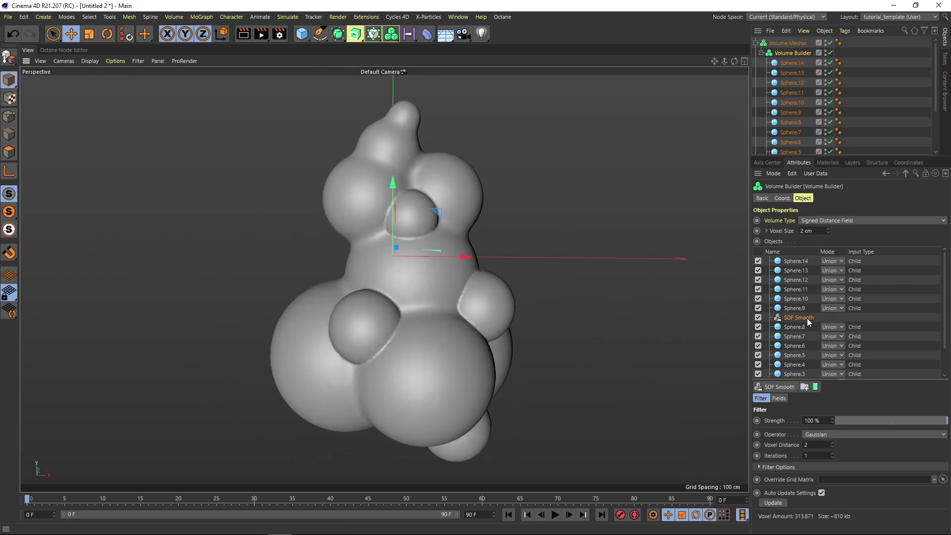
pyautogui.moveTo(810, 455); pyautogui.dragTo(790, 457)
pyautogui.write('2')
pyautogui.press('Return')
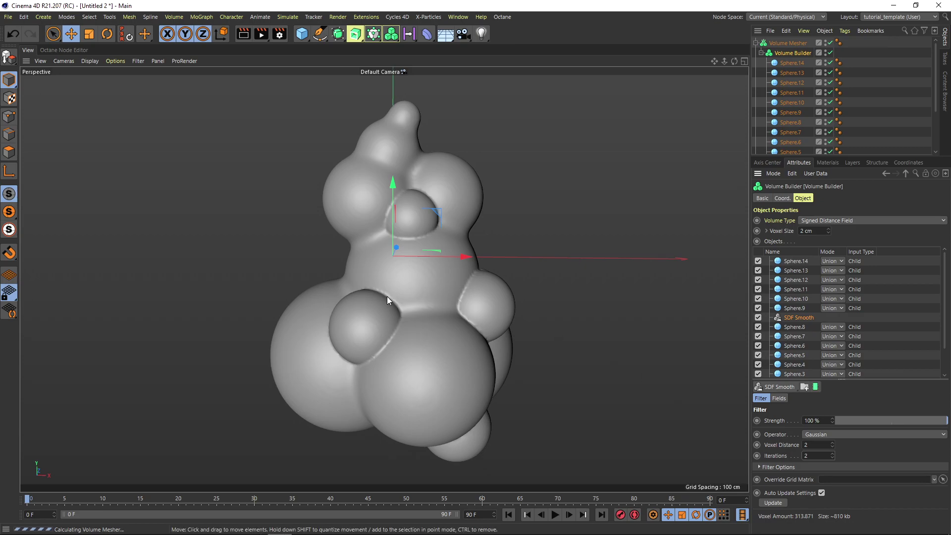
pyautogui.keyDown('alt'); pyautogui.moveTo(357, 254); pyautogui.dragTo(515, 259); pyautogui.keyUp('alt')
# Move the SDF Smooth layer further down the objects list, below Sphere.5
pyautogui.moveTo(800, 318); pyautogui.dragTo(804, 361)
pyautogui.keyDown('alt'); pyautogui.moveTo(382, 267); pyautogui.dragTo(640, 268); pyautogui.keyUp('alt')
pyautogui.keyDown('alt'); pyautogui.moveTo(258, 258); pyautogui.dragTo(357, 243, button='middle'); pyautogui.keyUp('alt')
pyautogui.keyDown('alt'); pyautogui.moveTo(357, 243); pyautogui.dragTo(388, 212); pyautogui.keyUp('alt')
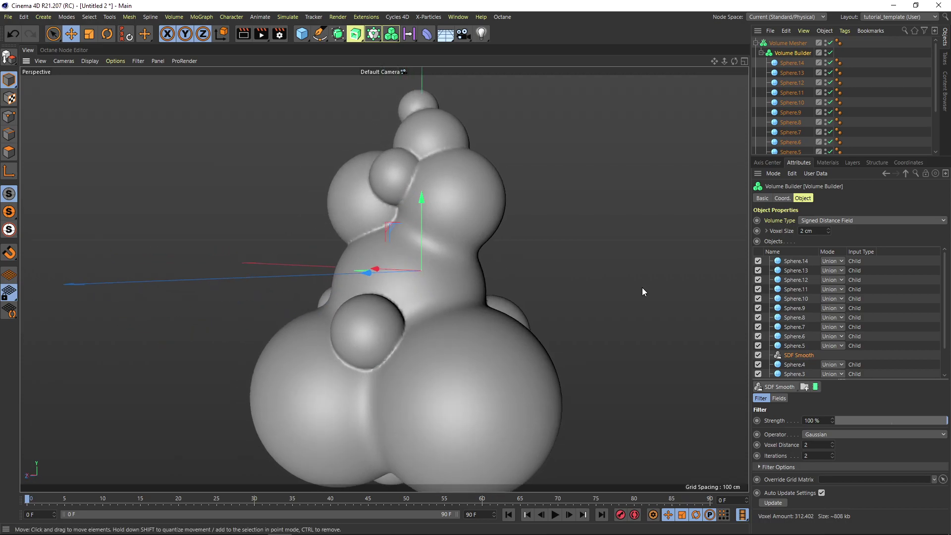
# Add a second SDF Smooth layer and place it above all spheres in the objects list
pyautogui.click(772, 388)
pyautogui.moveTo(800, 355); pyautogui.dragTo(793, 258)
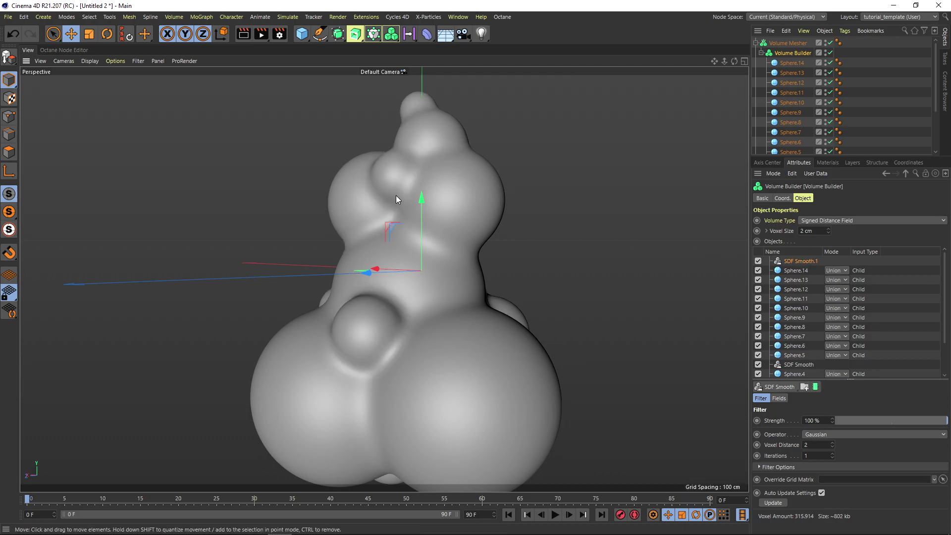
pyautogui.keyDown('alt'); pyautogui.moveTo(394, 199); pyautogui.dragTo(361, 209); pyautogui.keyUp('alt')
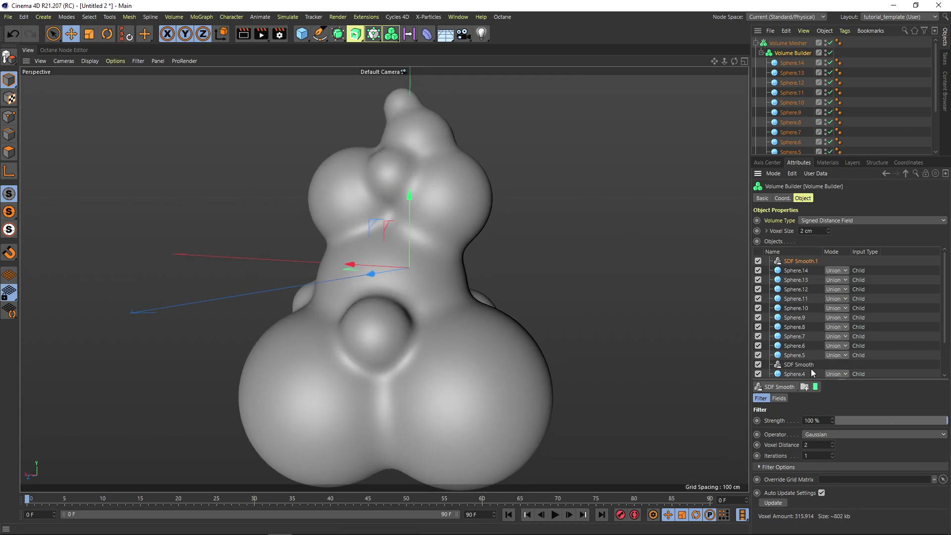
# Reduce the upper SDF Smooth layer's strength, trying 50% before setting it to 30%
pyautogui.doubleClick(813, 421)
pyautogui.write('50')
pyautogui.press('Return')
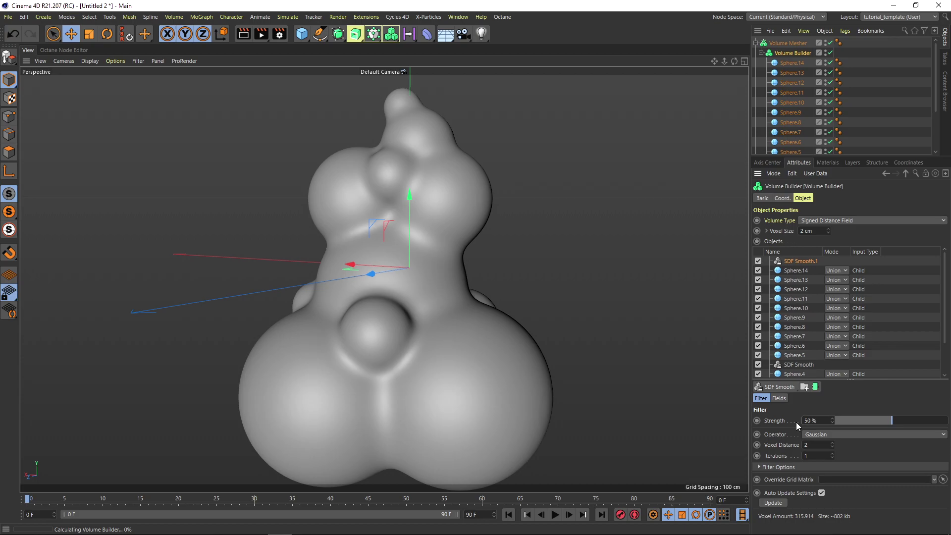
pyautogui.doubleClick(812, 421)
pyautogui.write('30')
pyautogui.press('Return')
pyautogui.moveTo(349, 231)
pyautogui.keyDown('alt'); pyautogui.mouseDown()
pyautogui.moveTo(375, 242)
pyautogui.moveTo(367, 251)
pyautogui.moveTo(408, 232)
pyautogui.moveTo(363, 243)
pyautogui.mouseUp(); pyautogui.keyUp('alt')
pyautogui.scroll(-5, 408, 231)
# Set the iterations of the lower SDF Smooth layer to 3
pyautogui.click(810, 367)
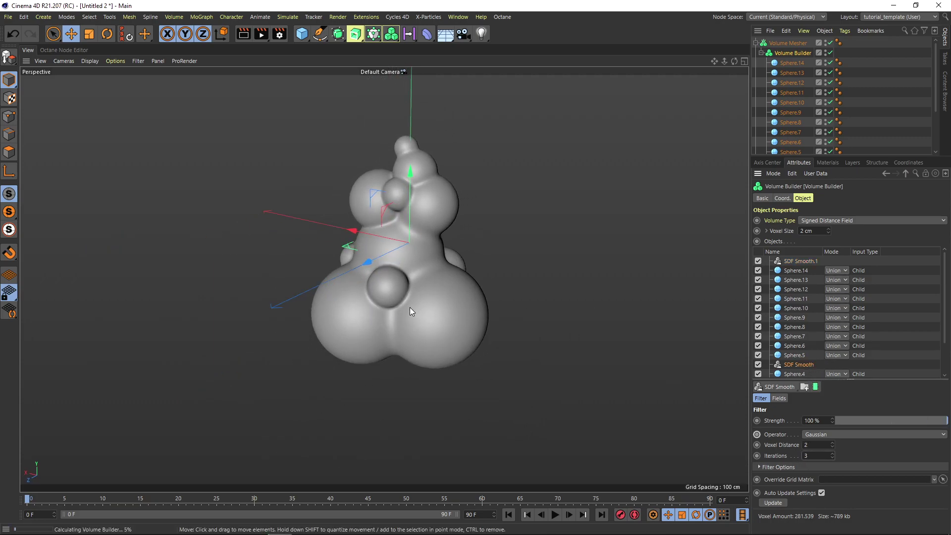
pyautogui.keyDown('alt'); pyautogui.moveTo(409, 278); pyautogui.dragTo(173, 218); pyautogui.keyUp('alt')
pyautogui.scroll(1, 465, 272)
# Try a strength of 20% on the upper SDF Smooth layer and return it to 30%
pyautogui.click(810, 263)
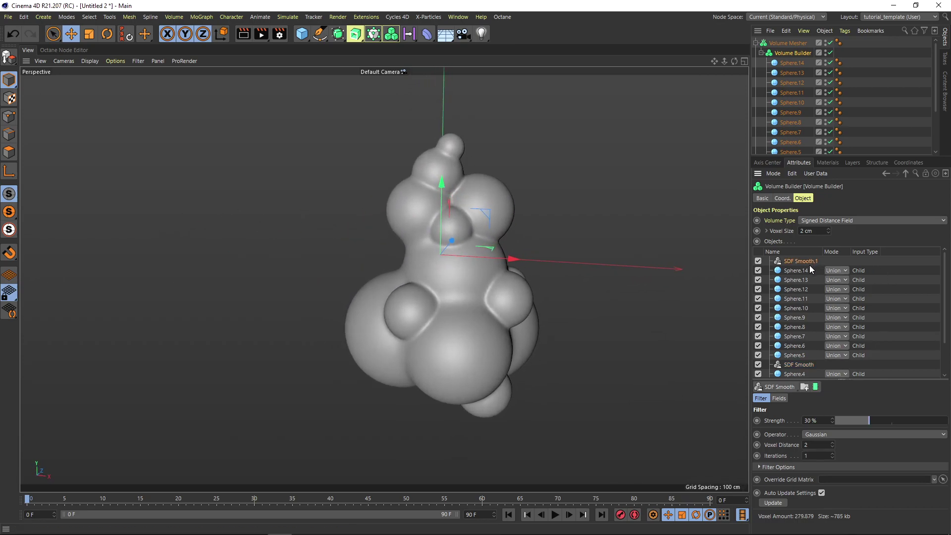
pyautogui.moveTo(817, 420); pyautogui.dragTo(811, 420)
pyautogui.press('Return')
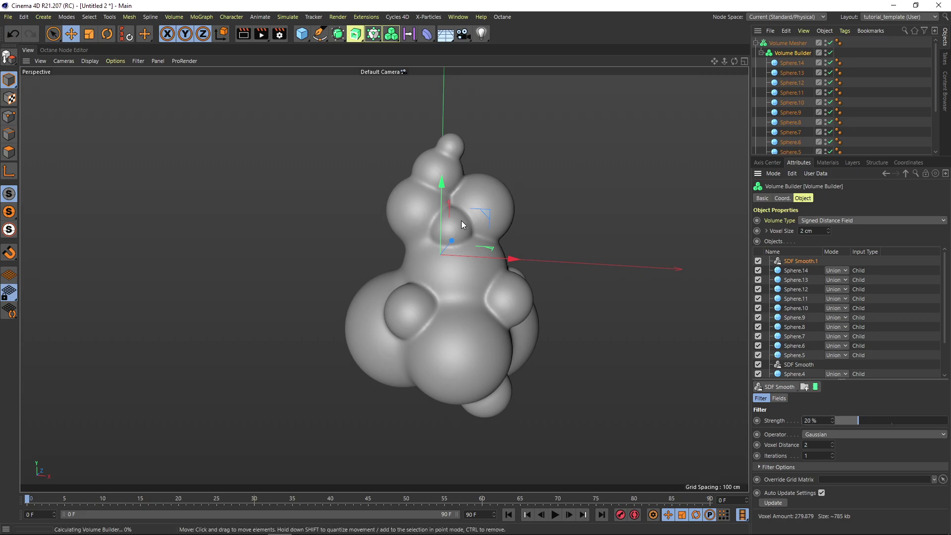
pyautogui.keyDown('alt'); pyautogui.moveTo(467, 207); pyautogui.dragTo(454, 211); pyautogui.keyUp('alt')
pyautogui.keyDown('alt'); pyautogui.moveTo(454, 210); pyautogui.dragTo(500, 193, button='right'); pyautogui.keyUp('alt')
pyautogui.keyDown('alt'); pyautogui.moveTo(474, 191); pyautogui.dragTo(443, 191); pyautogui.keyUp('alt')
pyautogui.moveTo(818, 422); pyautogui.dragTo(796, 423)
pyautogui.write('30')
pyautogui.press('Return')
# Refine the Volume Builder's voxel size to 1.5 cm and inspect the smoothed mesh from several sides
pyautogui.moveTo(814, 230); pyautogui.dragTo(790, 230)
pyautogui.write('1.5')
pyautogui.press('Return')
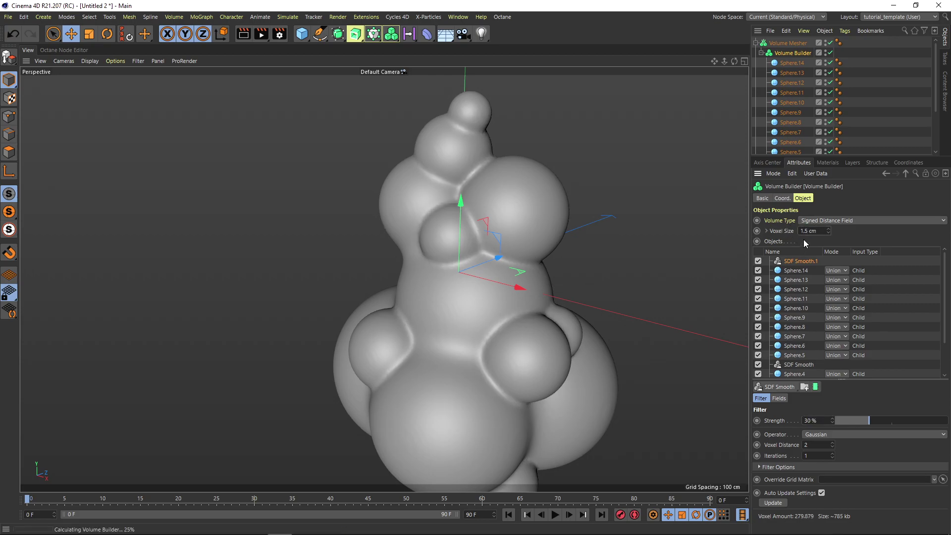
pyautogui.keyDown('alt'); pyautogui.moveTo(426, 251); pyautogui.dragTo(500, 250); pyautogui.keyUp('alt')
pyautogui.keyDown('alt'); pyautogui.moveTo(475, 250); pyautogui.dragTo(421, 261, button='right'); pyautogui.keyUp('alt')
pyautogui.keyDown('alt'); pyautogui.moveTo(420, 261); pyautogui.dragTo(520, 244); pyautogui.keyUp('alt')
pyautogui.keyDown('alt'); pyautogui.moveTo(357, 259); pyautogui.dragTo(393, 256, button='right'); pyautogui.keyUp('alt')
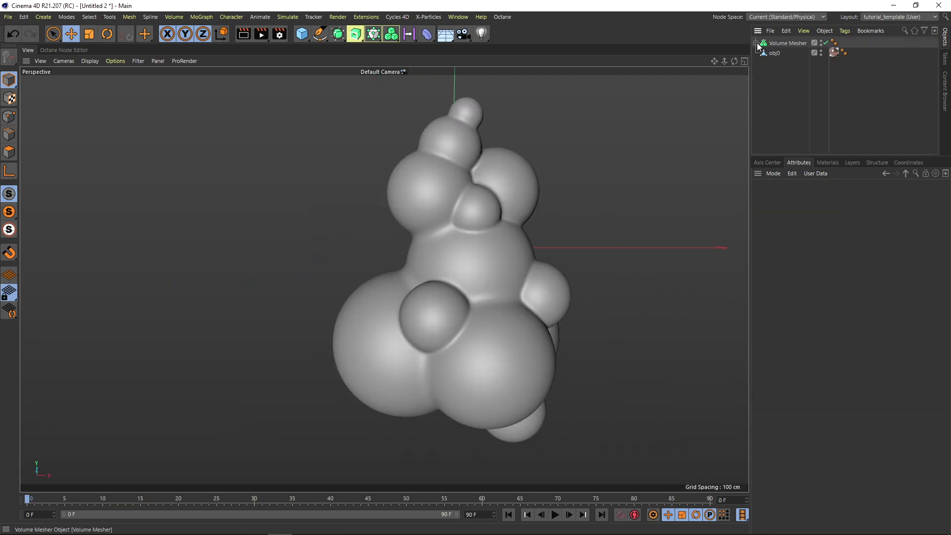
# Convert the Volume Mesher into an editable polygon object
pyautogui.click(788, 43)
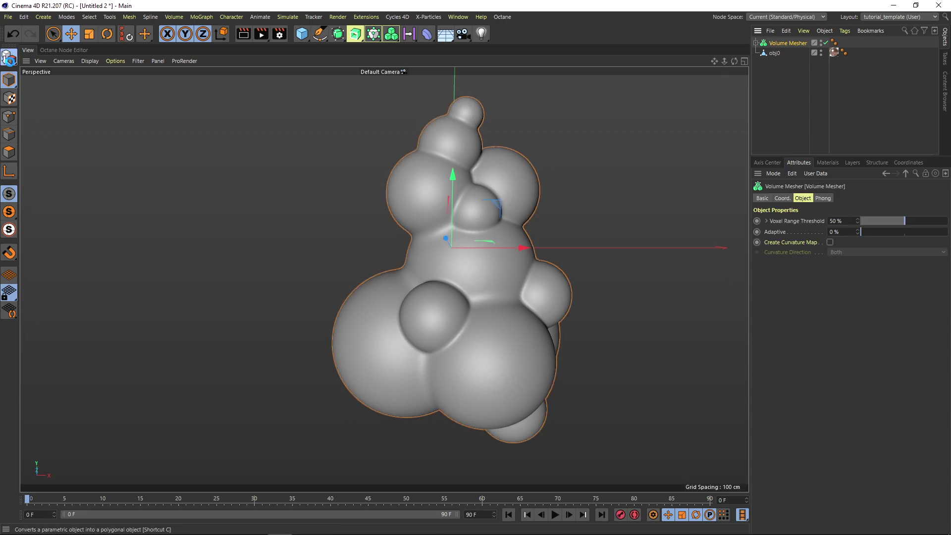
pyautogui.click(10, 57)
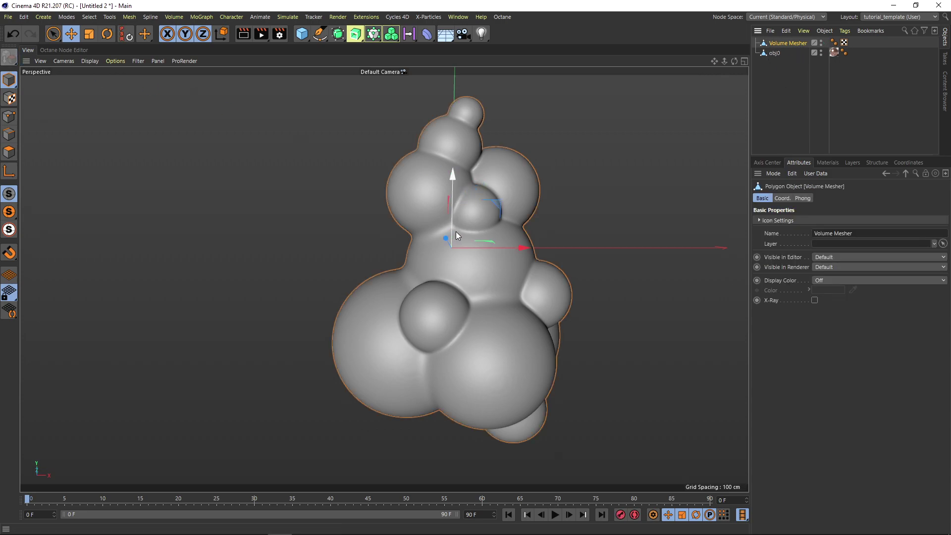
pyautogui.moveTo(431, 255)
pyautogui.keyDown('alt'); pyautogui.mouseDown()
pyautogui.moveTo(445, 260)
pyautogui.moveTo(431, 255)
pyautogui.mouseUp(); pyautogui.keyUp('alt')
pyautogui.keyDown('alt'); pyautogui.moveTo(431, 254); pyautogui.dragTo(461, 256, button='right'); pyautogui.keyUp('alt')
# Display the mesh lines with Gouraud Shading (Lines) to examine the polygon density, and return to plain Gouraud Shading
pyautogui.click(90, 60)
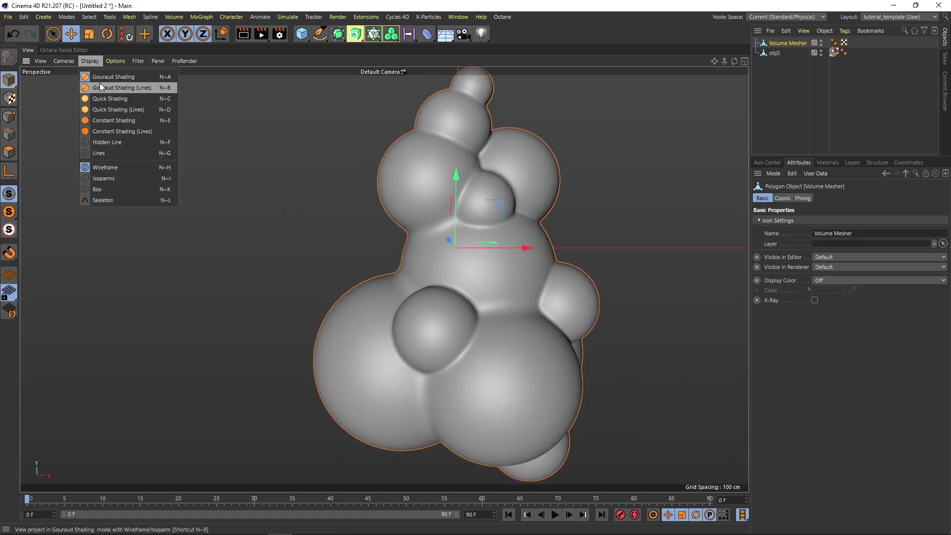
pyautogui.click(99, 83)
pyautogui.keyDown('alt'); pyautogui.moveTo(472, 218); pyautogui.dragTo(157, 88, button='right'); pyautogui.keyUp('alt')
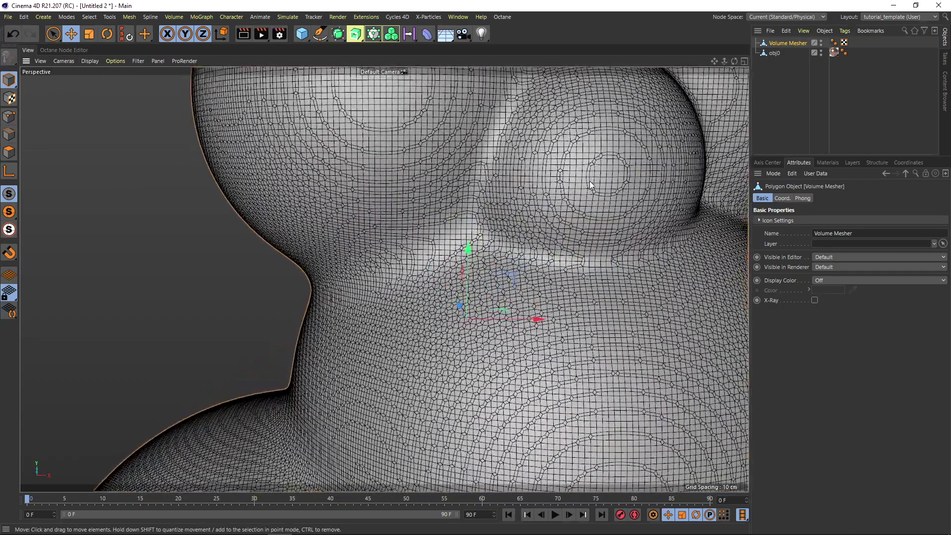
pyautogui.click(91, 61)
pyautogui.click(110, 74)
pyautogui.keyDown('alt'); pyautogui.moveTo(418, 128); pyautogui.dragTo(365, 140, button='right'); pyautogui.keyUp('alt')
pyautogui.keyDown('alt'); pyautogui.moveTo(411, 128); pyautogui.dragTo(401, 194, button='middle'); pyautogui.keyUp('alt')
pyautogui.keyDown('alt'); pyautogui.moveTo(378, 222); pyautogui.dragTo(448, 267); pyautogui.keyUp('alt')
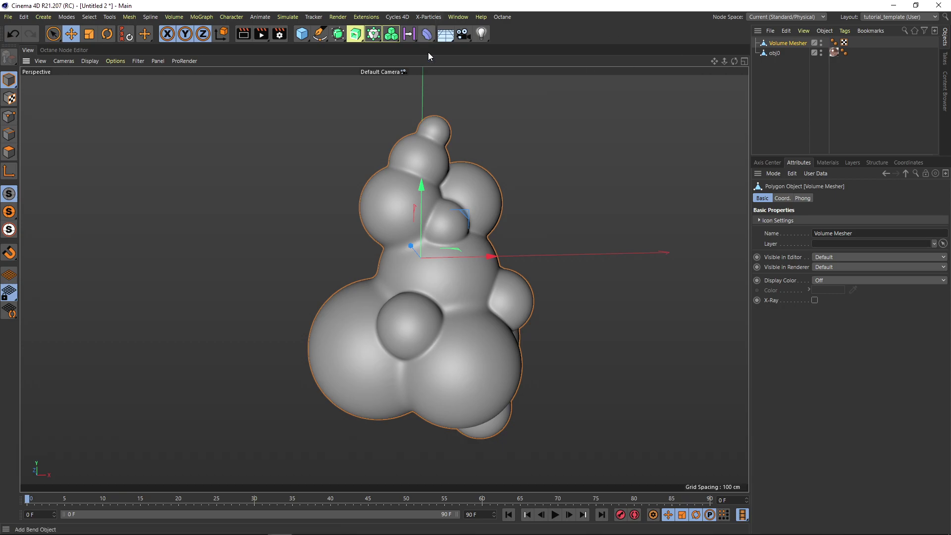
pyautogui.click(368, 17)
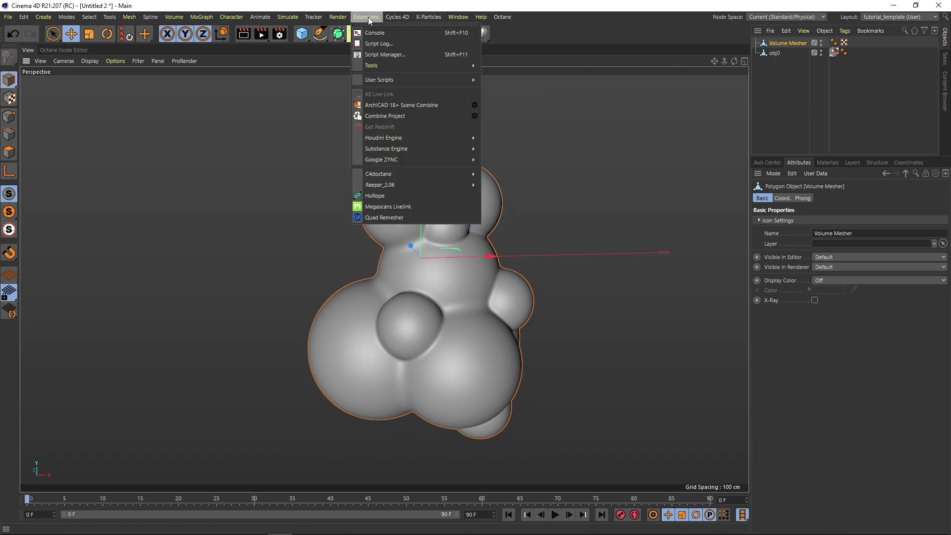
pyautogui.click(387, 218)
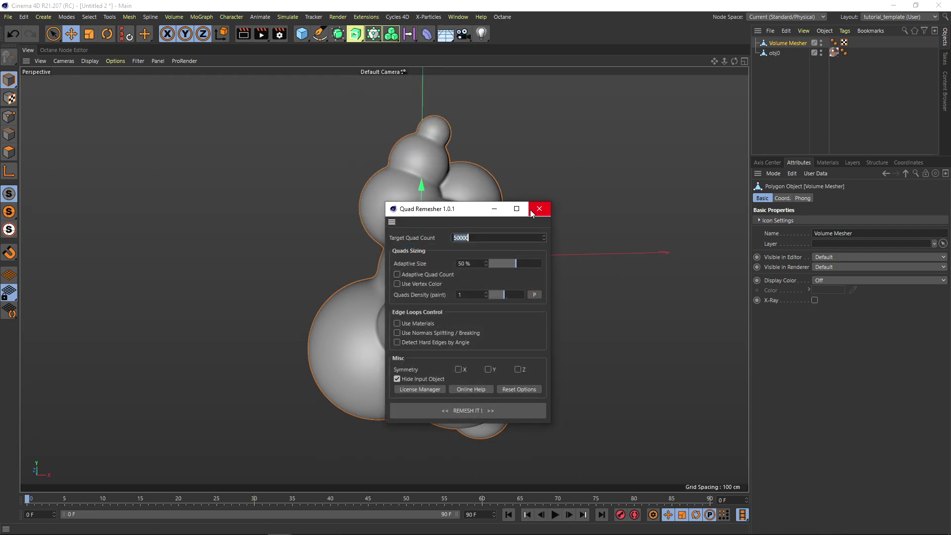
pyautogui.click(540, 211)
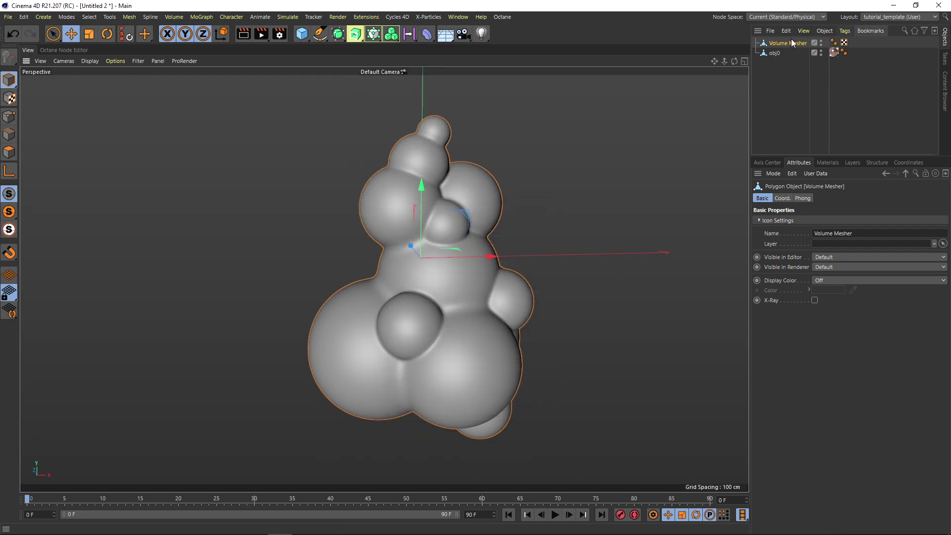
# Select all polygons of the Volume Mesher object in polygon mode and check the polygon count
pyautogui.click(9, 152)
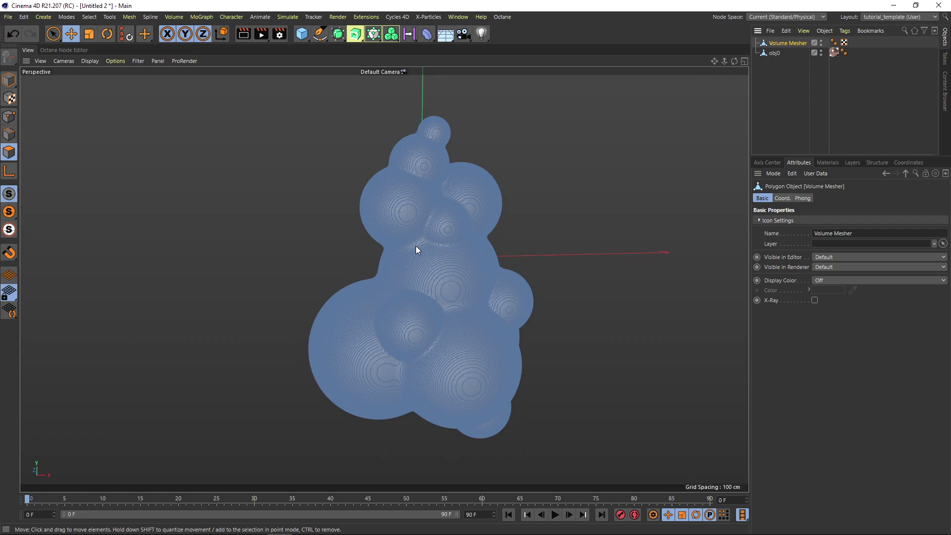
pyautogui.hotkey('ctrl', 'a')
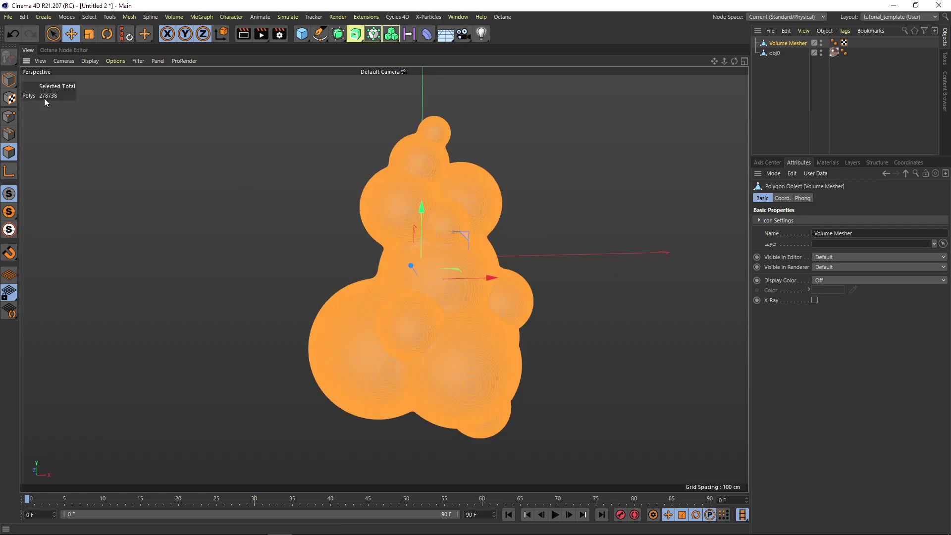
pyautogui.click(805, 84)
pyautogui.click(787, 43)
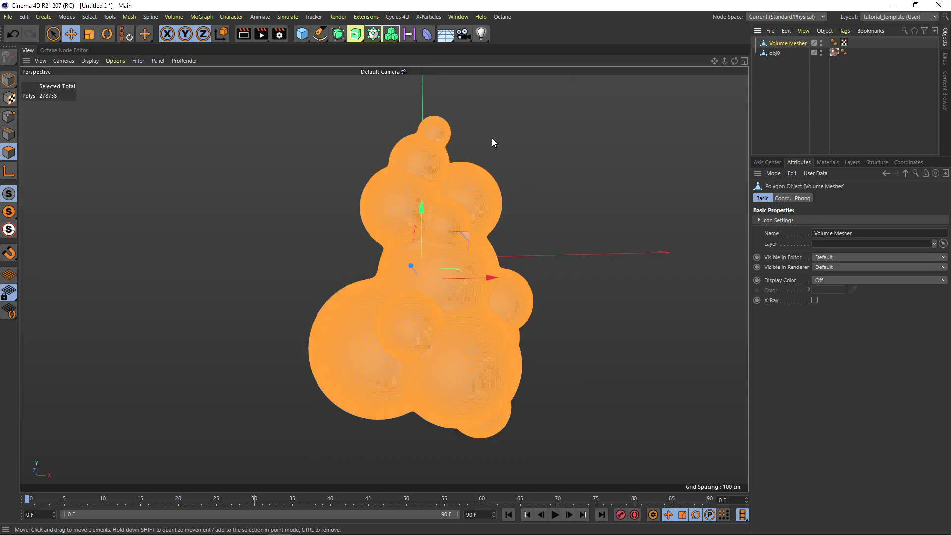
# Remesh the Volume Mesher object with Quad Remesher at a target quad count of 50000 and inspect the resulting mesh
pyautogui.click(366, 17)
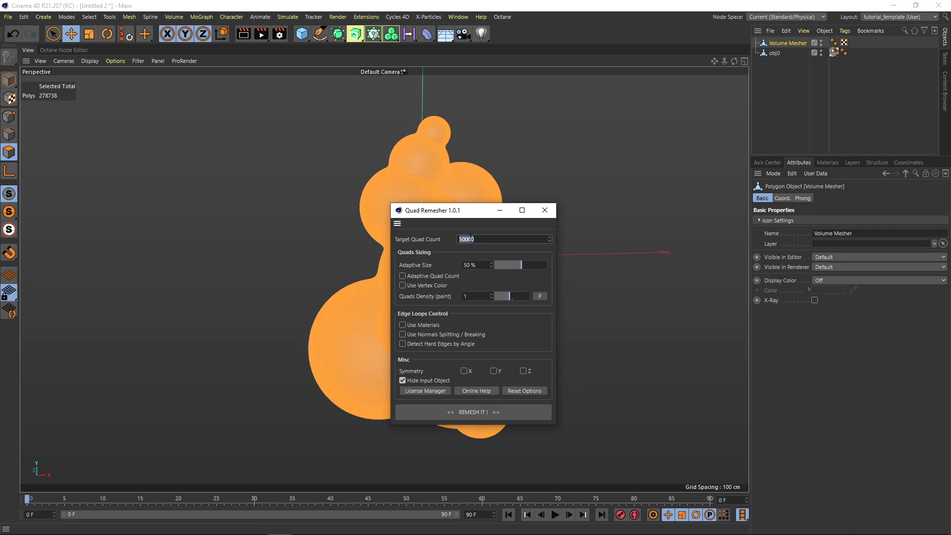
pyautogui.moveTo(469, 213); pyautogui.dragTo(284, 132)
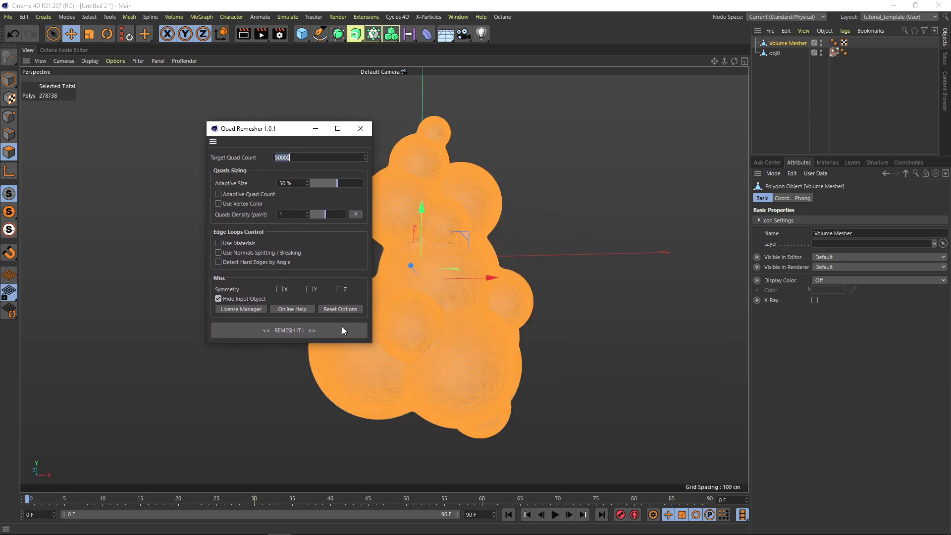
pyautogui.click(300, 334)
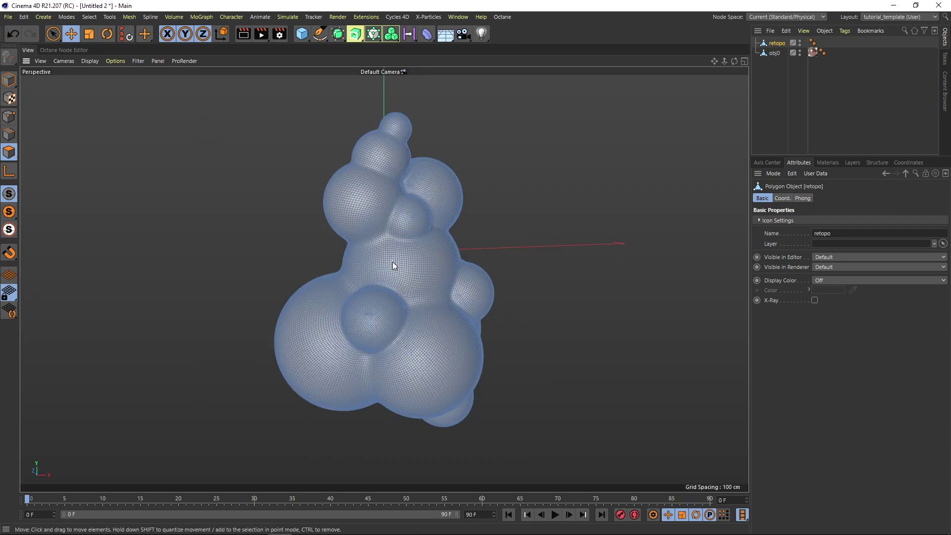
pyautogui.keyDown('alt'); pyautogui.moveTo(404, 254); pyautogui.dragTo(527, 220, button='right'); pyautogui.keyUp('alt')
pyautogui.keyDown('alt'); pyautogui.moveTo(330, 188); pyautogui.dragTo(369, 246, button='middle'); pyautogui.keyUp('alt')
pyautogui.keyDown('alt'); pyautogui.moveTo(425, 216); pyautogui.dragTo(325, 250, button='right'); pyautogui.keyUp('alt')
pyautogui.click(791, 91)
pyautogui.moveTo(466, 175)
pyautogui.keyDown('alt'); pyautogui.mouseDown()
pyautogui.moveTo(422, 209)
pyautogui.moveTo(438, 206)
pyautogui.moveTo(460, 237)
pyautogui.moveTo(409, 243)
pyautogui.moveTo(440, 248)
pyautogui.moveTo(399, 255)
pyautogui.moveTo(414, 251)
pyautogui.mouseUp(); pyautogui.keyUp('alt')
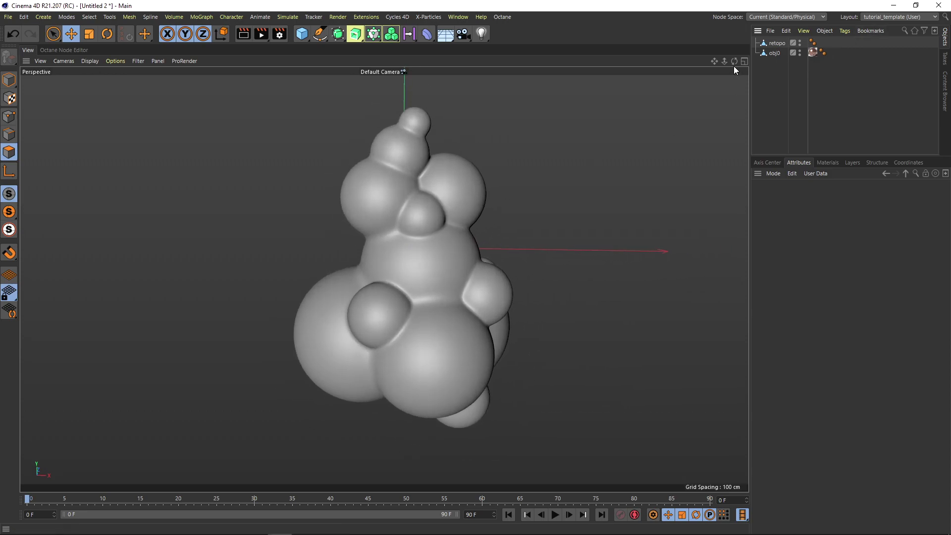
# Open the Octane Live Viewer and dock it beside the perspective viewport
pyautogui.click(502, 17)
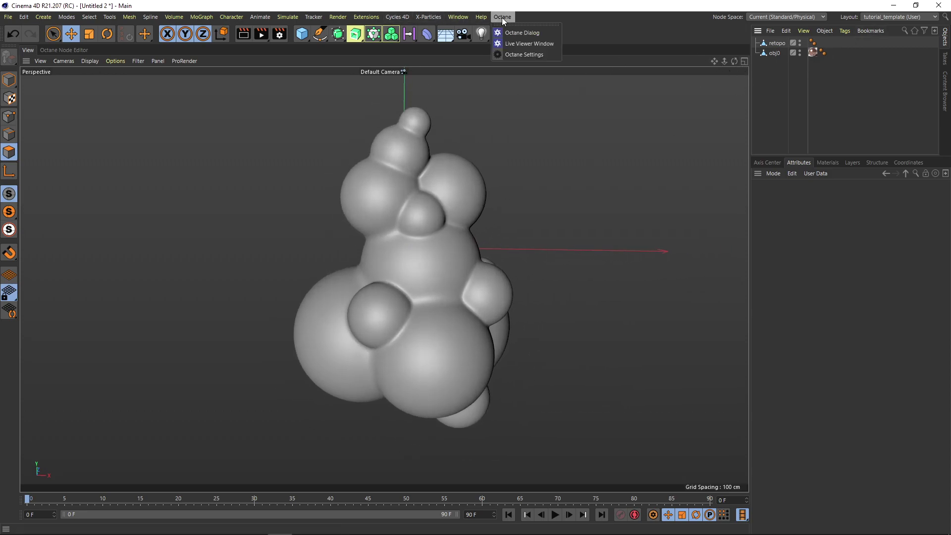
pyautogui.click(519, 52)
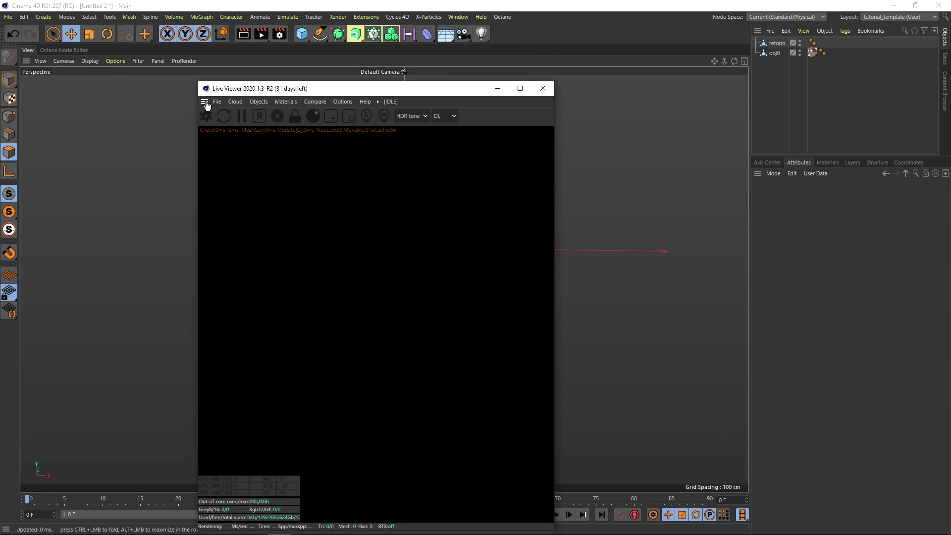
pyautogui.moveTo(736, 111); pyautogui.dragTo(619, 121)
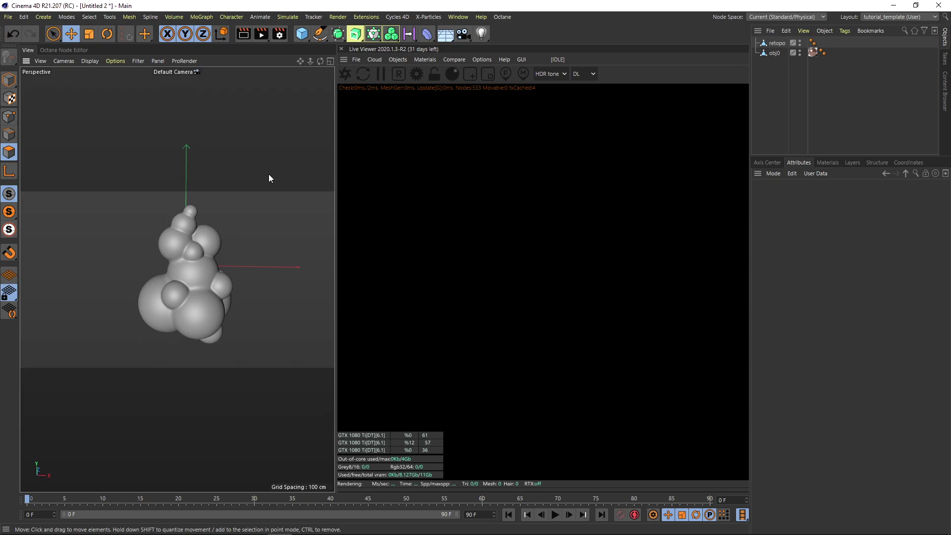
# Set the viewport's tinted border opacity to 0%
pyautogui.hotkey('shift', 'v')
pyautogui.click(870, 198)
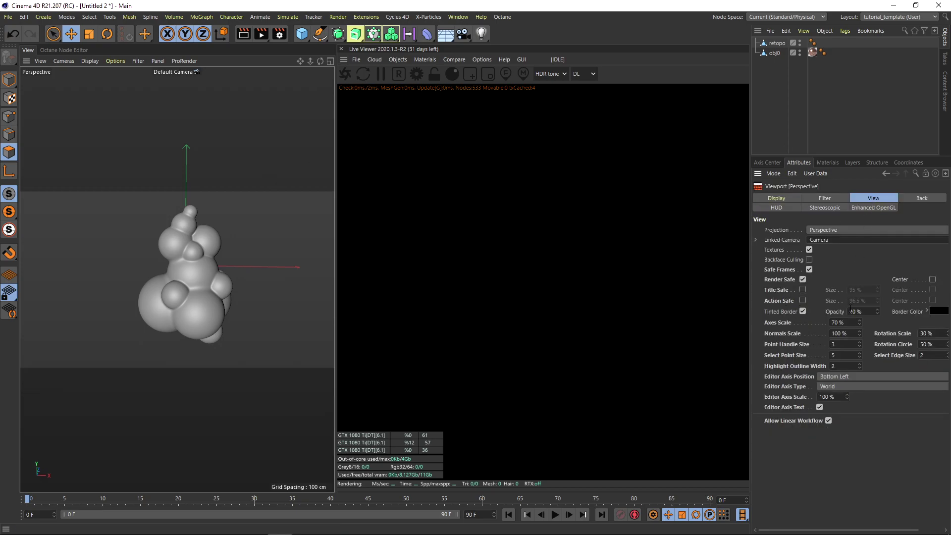
pyautogui.write('0')
pyautogui.press('Return')
# Widen the Live Viewer, start the live render and frame the whole mesh in it
pyautogui.moveTo(335, 210); pyautogui.dragTo(306, 205)
pyautogui.click(315, 73)
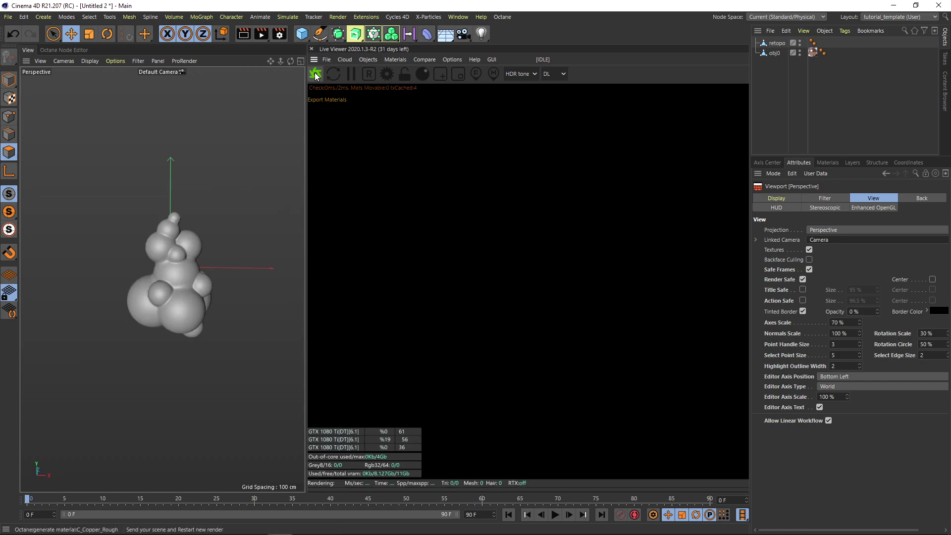
pyautogui.keyDown('alt'); pyautogui.moveTo(159, 269); pyautogui.dragTo(192, 264, button='right'); pyautogui.keyUp('alt')
pyautogui.keyDown('alt'); pyautogui.moveTo(173, 273); pyautogui.dragTo(147, 263, button='middle'); pyautogui.keyUp('alt')
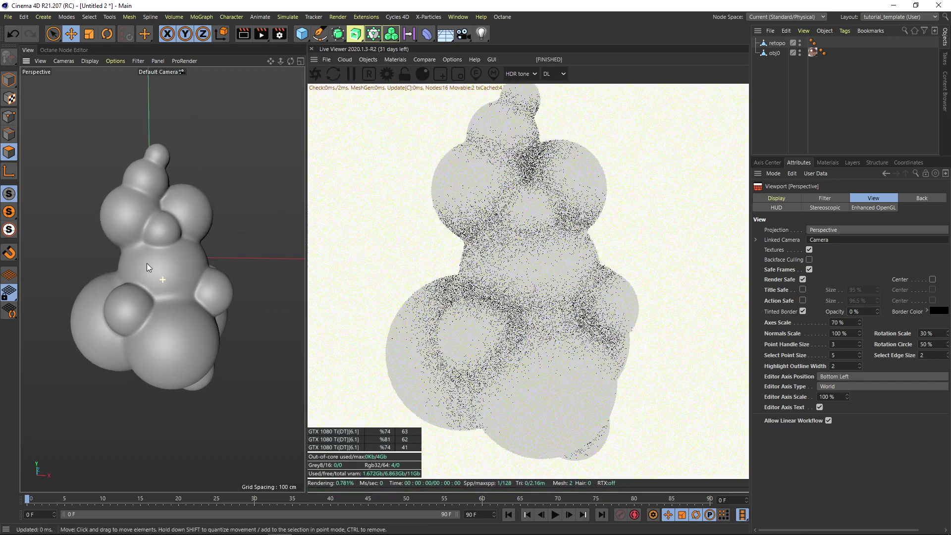
pyautogui.keyDown('alt'); pyautogui.moveTo(167, 260); pyautogui.dragTo(158, 262, button='right'); pyautogui.keyUp('alt')
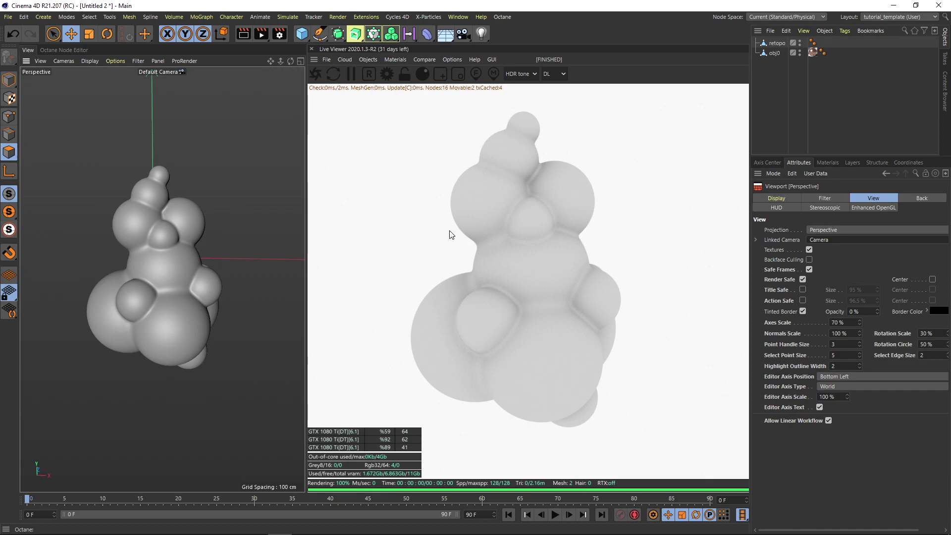
# Switch the live render kernel from direct lighting to path tracing (PT)
pyautogui.click(567, 76)
pyautogui.click(555, 98)
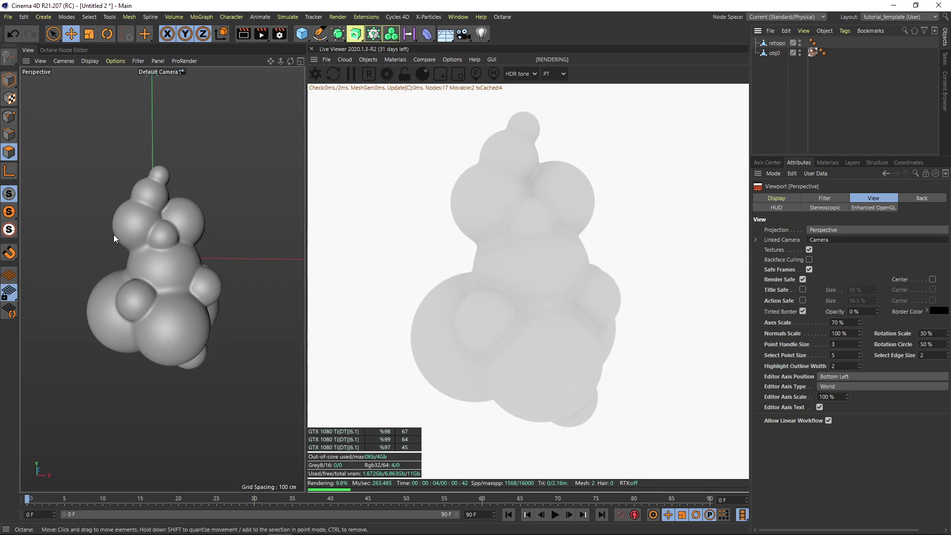
pyautogui.keyDown('alt'); pyautogui.moveTo(127, 251); pyautogui.dragTo(131, 252, button='middle'); pyautogui.keyUp('alt')
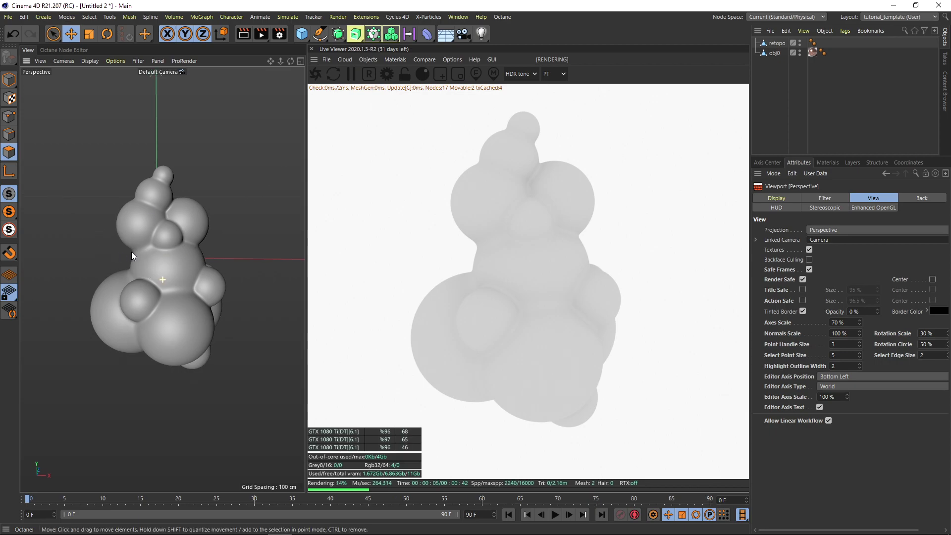
# Add an Octane camera, look through it and frame the sphere mesh centrally in the render
pyautogui.click(367, 60)
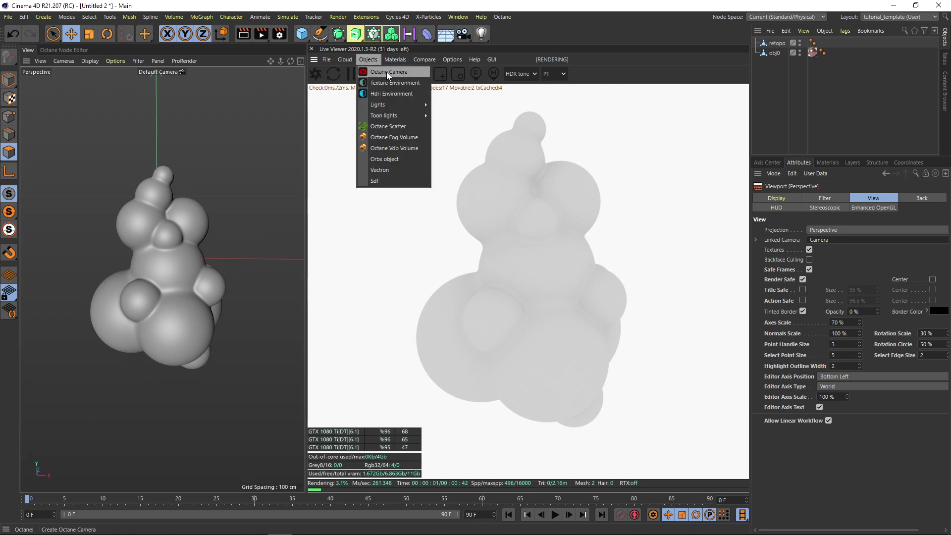
pyautogui.click(385, 72)
pyautogui.click(823, 43)
pyautogui.click(789, 43)
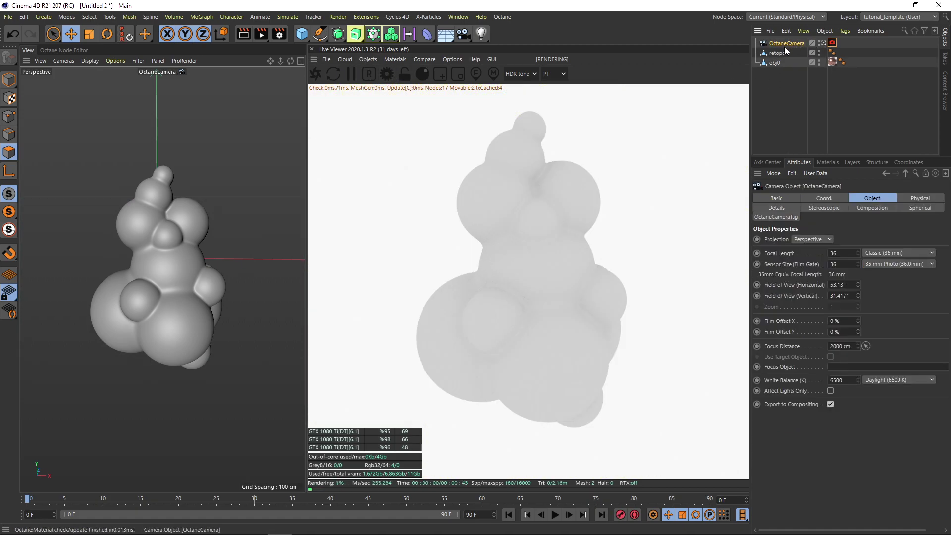
pyautogui.keyDown('alt'); pyautogui.moveTo(159, 271); pyautogui.dragTo(164, 272, button='middle'); pyautogui.keyUp('alt')
pyautogui.keyDown('alt'); pyautogui.moveTo(164, 272); pyautogui.dragTo(175, 271, button='right'); pyautogui.keyUp('alt')
pyautogui.keyDown('alt'); pyautogui.moveTo(167, 268); pyautogui.dragTo(172, 285, button='middle'); pyautogui.keyUp('alt')
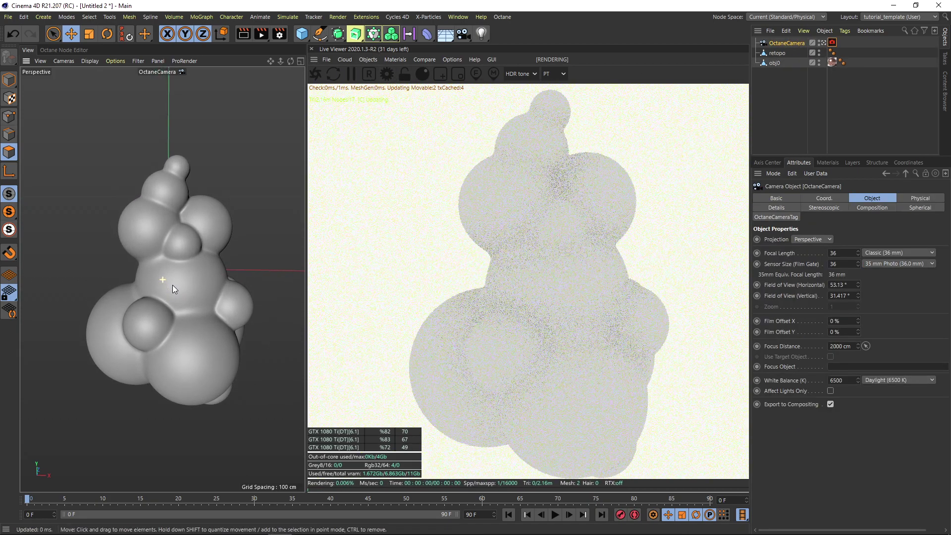
pyautogui.keyDown('alt'); pyautogui.moveTo(154, 284); pyautogui.dragTo(147, 284, button='right'); pyautogui.keyUp('alt')
pyautogui.keyDown('alt'); pyautogui.moveTo(148, 286); pyautogui.dragTo(134, 282, button='middle'); pyautogui.keyUp('alt')
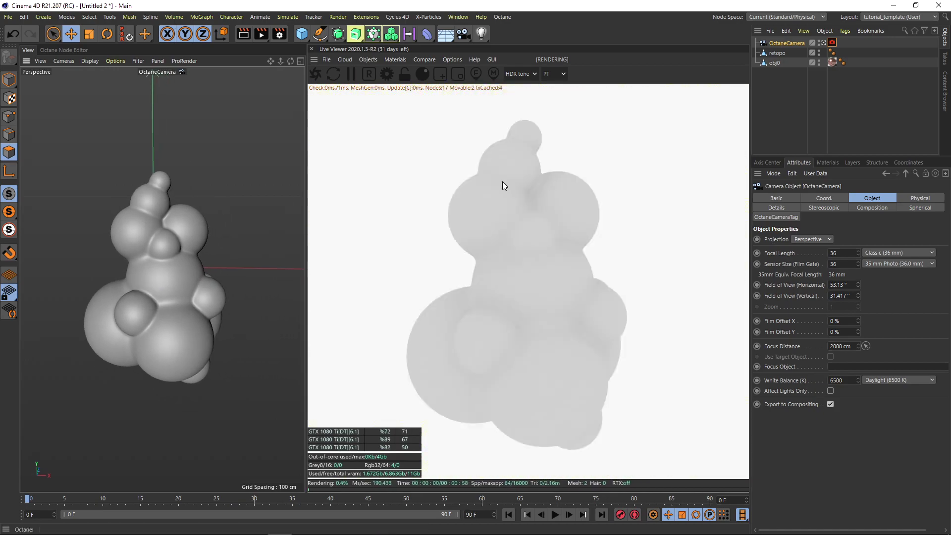
pyautogui.click(789, 113)
# Stop the live render from following the viewport camera, leave the Octane camera view and view the scene from outside
pyautogui.click(453, 59)
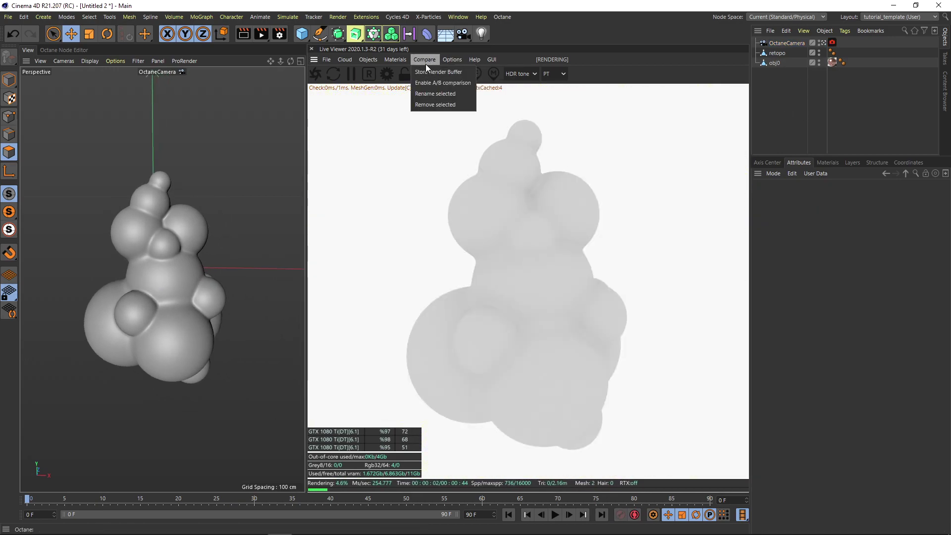
pyautogui.click(455, 73)
pyautogui.click(824, 43)
pyautogui.keyDown('alt'); pyautogui.moveTo(179, 256); pyautogui.dragTo(135, 279, button='right'); pyautogui.keyUp('alt')
pyautogui.moveTo(178, 258)
pyautogui.keyDown('alt'); pyautogui.mouseDown()
pyautogui.moveTo(148, 263)
pyautogui.moveTo(178, 265)
pyautogui.mouseUp(); pyautogui.keyUp('alt')
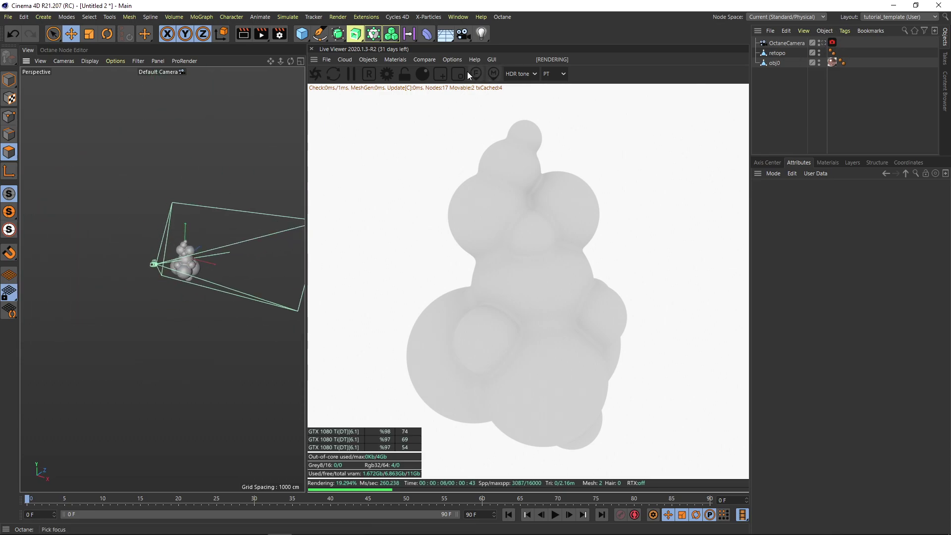
# Add an Octane targeted area light and view its placement relative to the camera and mesh
pyautogui.click(369, 59)
pyautogui.moveTo(397, 105)
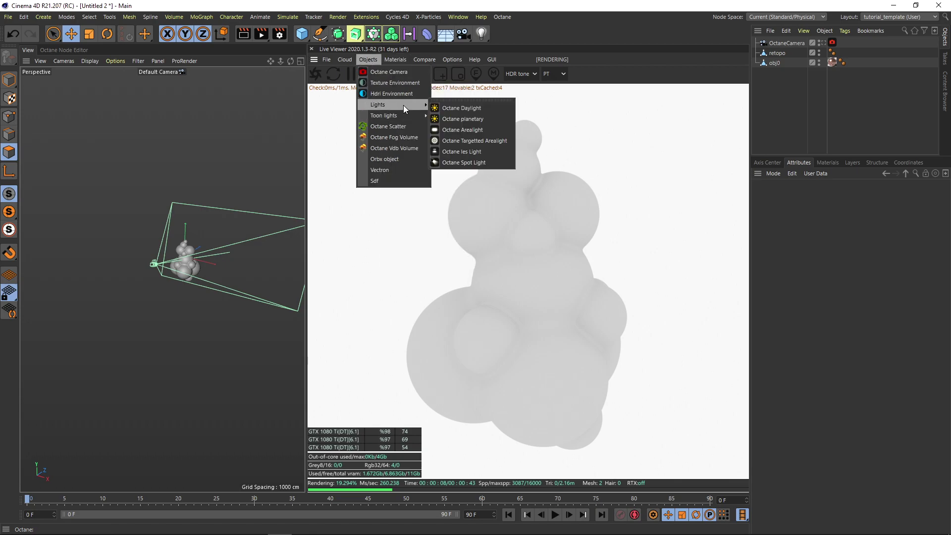
pyautogui.click(473, 141)
pyautogui.keyDown('alt'); pyautogui.moveTo(176, 281); pyautogui.dragTo(101, 233); pyautogui.keyUp('alt')
pyautogui.keyDown('alt'); pyautogui.moveTo(187, 269); pyautogui.dragTo(187, 257); pyautogui.keyUp('alt')
pyautogui.scroll(2, 186, 256)
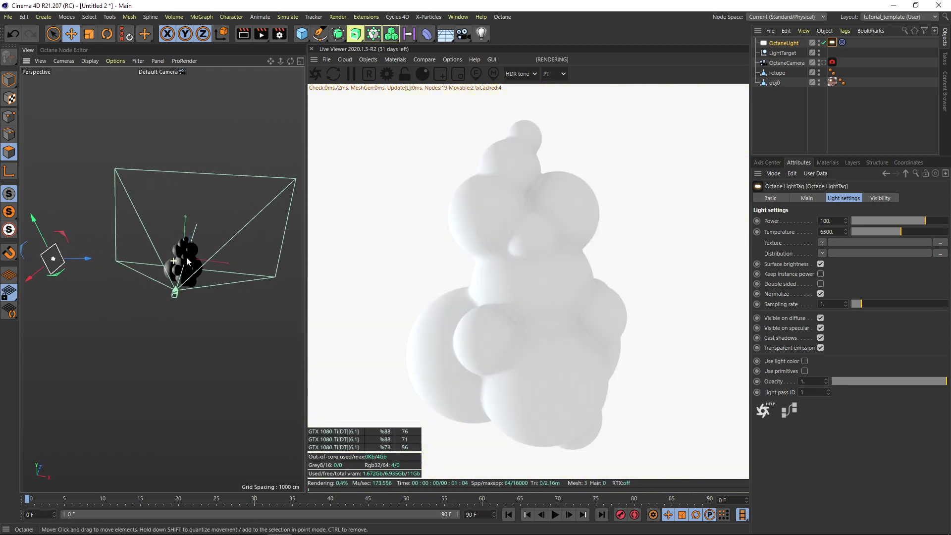
pyautogui.click(785, 124)
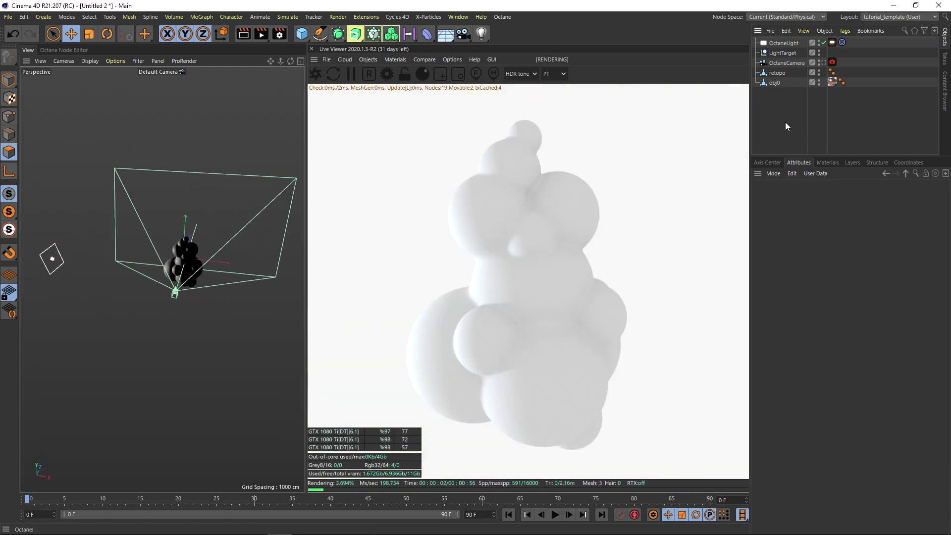
# Add an Octane HDRI environment to the scene
pyautogui.click(378, 61)
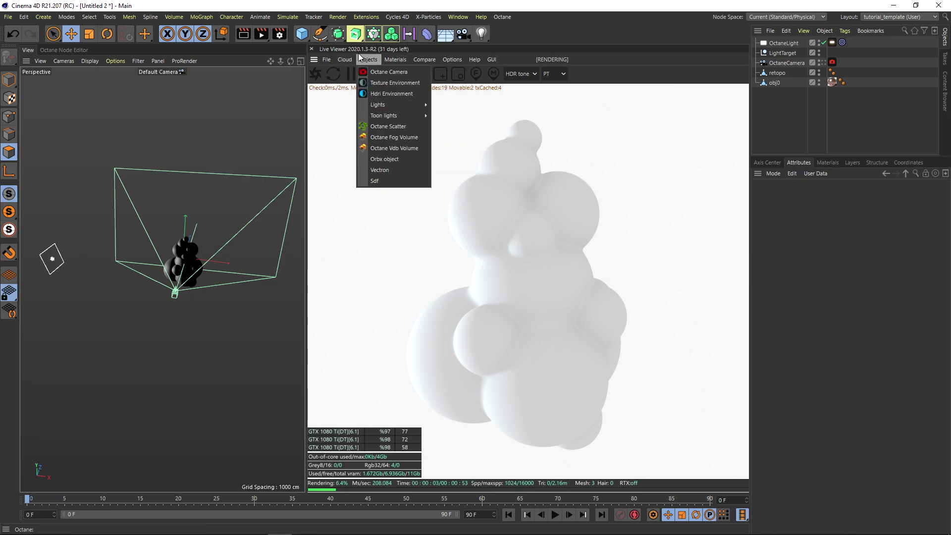
pyautogui.click(378, 92)
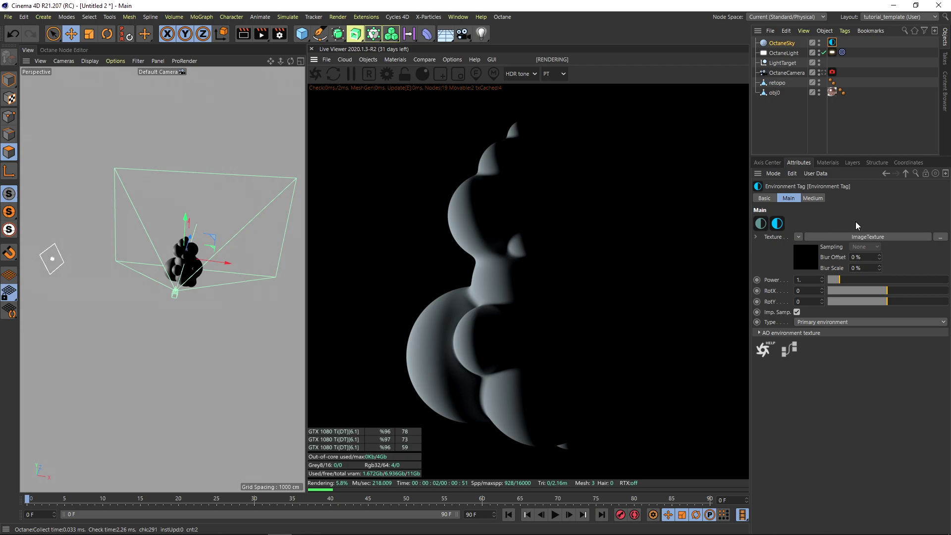
# Set the Octane path tracing kernel to 800 max samples, with diffuse depth and specular depth both at 10
pyautogui.click(791, 126)
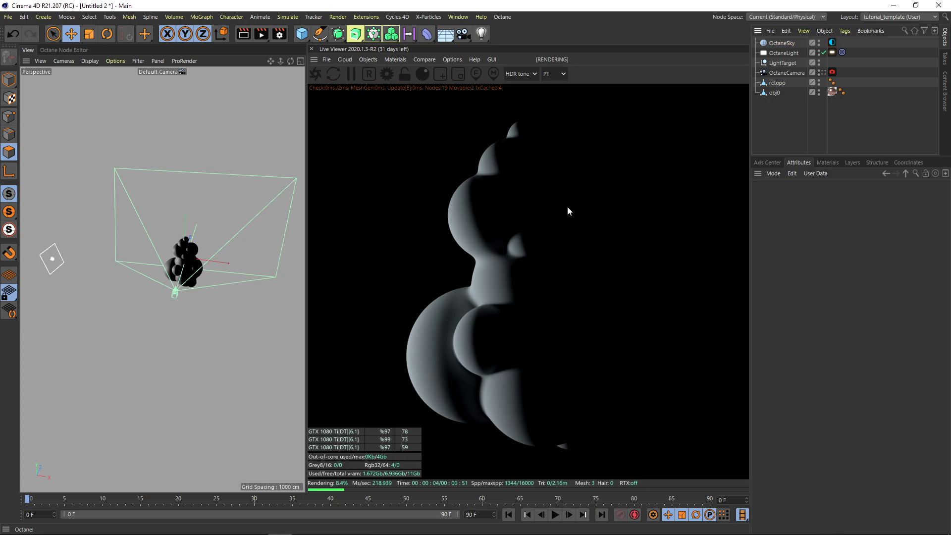
pyautogui.click(316, 74)
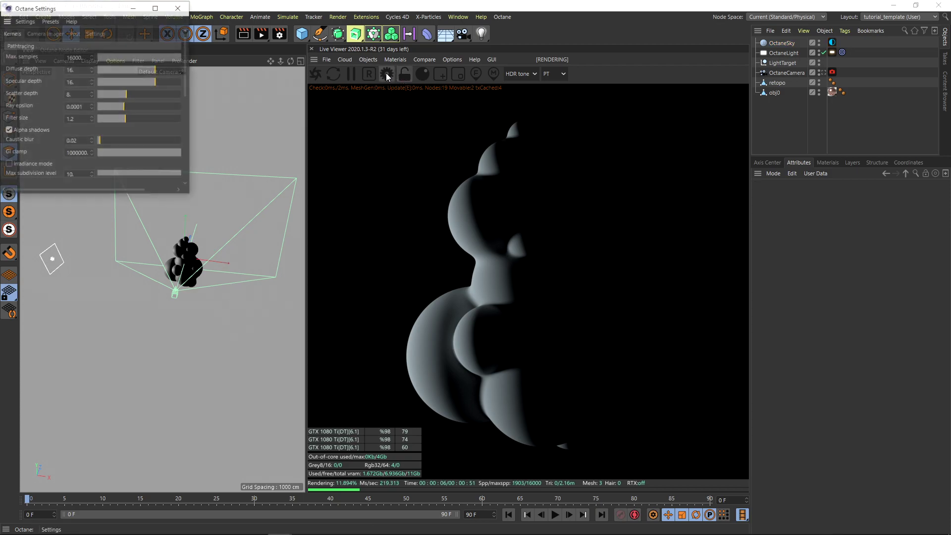
pyautogui.click(96, 34)
pyautogui.click(113, 47)
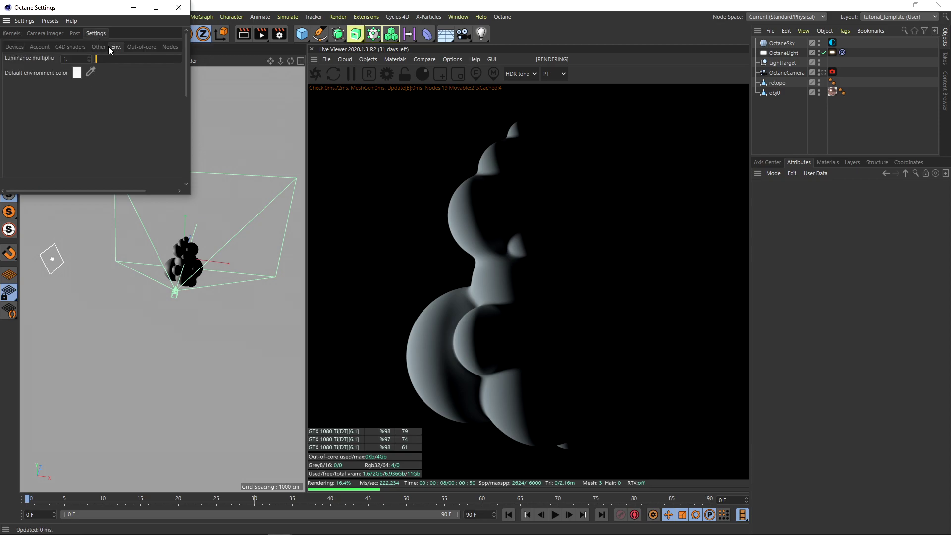
pyautogui.click(12, 33)
pyautogui.moveTo(101, 7); pyautogui.dragTo(377, 85)
pyautogui.click(359, 135)
pyautogui.write('800')
pyautogui.doubleClick(354, 148)
pyautogui.doubleClick(354, 158)
pyautogui.write('10')
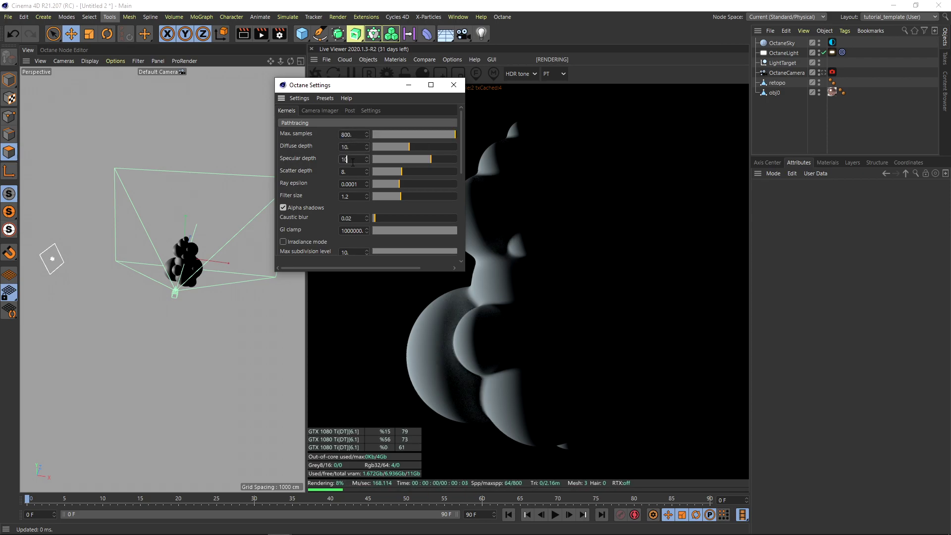
# Set the kernel's GI clamp to 1 and close the Octane settings
pyautogui.doubleClick(352, 230)
pyautogui.write('1')
pyautogui.press('Return')
pyautogui.click(453, 85)
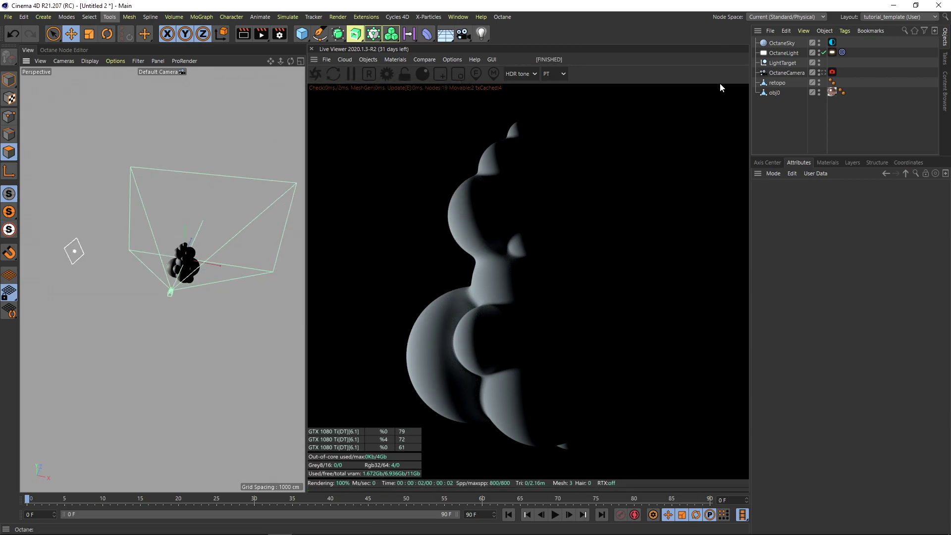
# Duplicate the Octane area light and place the copy on the opposite side of the mesh
pyautogui.click(783, 53)
pyautogui.moveTo(208, 274)
pyautogui.keyDown('alt'); pyautogui.mouseDown()
pyautogui.moveTo(169, 287)
pyautogui.moveTo(212, 281)
pyautogui.mouseUp(); pyautogui.keyUp('alt')
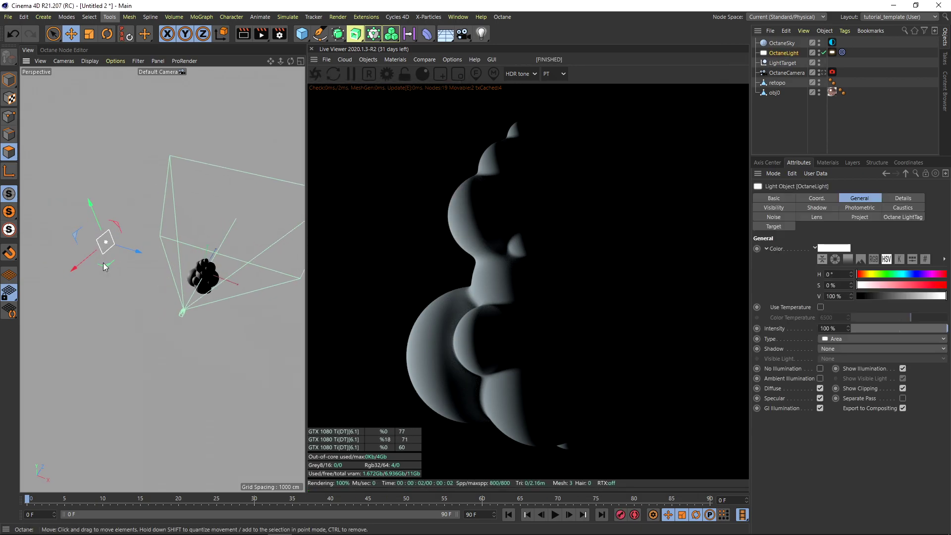
pyautogui.moveTo(105, 268); pyautogui.dragTo(310, 303)
pyautogui.keyDown('alt'); pyautogui.moveTo(199, 270); pyautogui.dragTo(158, 279, button='middle'); pyautogui.keyUp('alt')
pyautogui.keyDown('alt'); pyautogui.moveTo(159, 280); pyautogui.dragTo(221, 293); pyautogui.keyUp('alt')
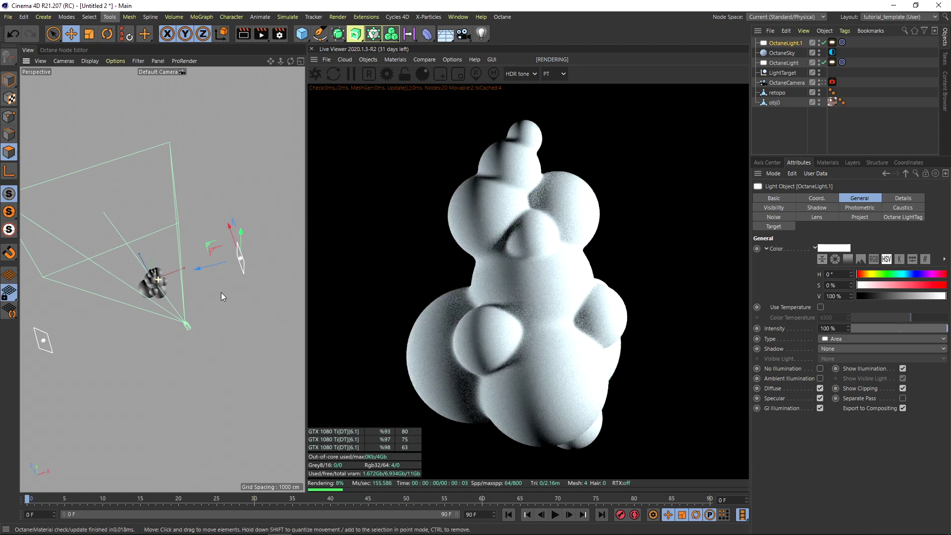
# Refine the second light's position beside the mesh, adjusting its depth and height, and deselect it
pyautogui.keyDown('alt'); pyautogui.moveTo(150, 281); pyautogui.dragTo(176, 282); pyautogui.keyUp('alt')
pyautogui.moveTo(195, 234); pyautogui.dragTo(182, 218)
pyautogui.moveTo(145, 286)
pyautogui.keyDown('alt'); pyautogui.mouseDown()
pyautogui.moveTo(109, 243)
pyautogui.moveTo(180, 291)
pyautogui.moveTo(139, 269)
pyautogui.mouseUp(); pyautogui.keyUp('alt')
pyautogui.moveTo(281, 198); pyautogui.dragTo(283, 241)
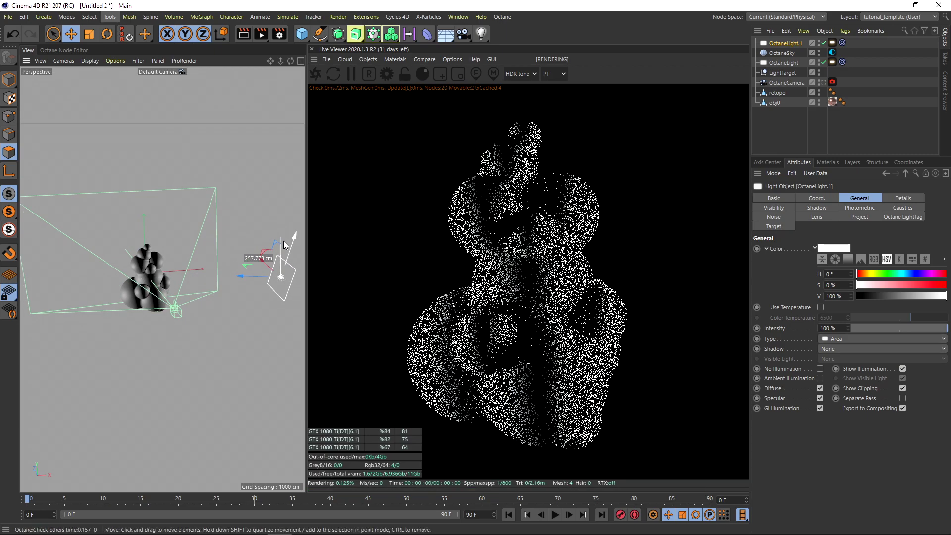
pyautogui.click(801, 128)
pyautogui.keyDown('alt'); pyautogui.moveTo(140, 286); pyautogui.dragTo(175, 277, button='right'); pyautogui.keyUp('alt')
pyautogui.keyDown('alt'); pyautogui.moveTo(174, 276); pyautogui.dragTo(180, 264); pyautogui.keyUp('alt')
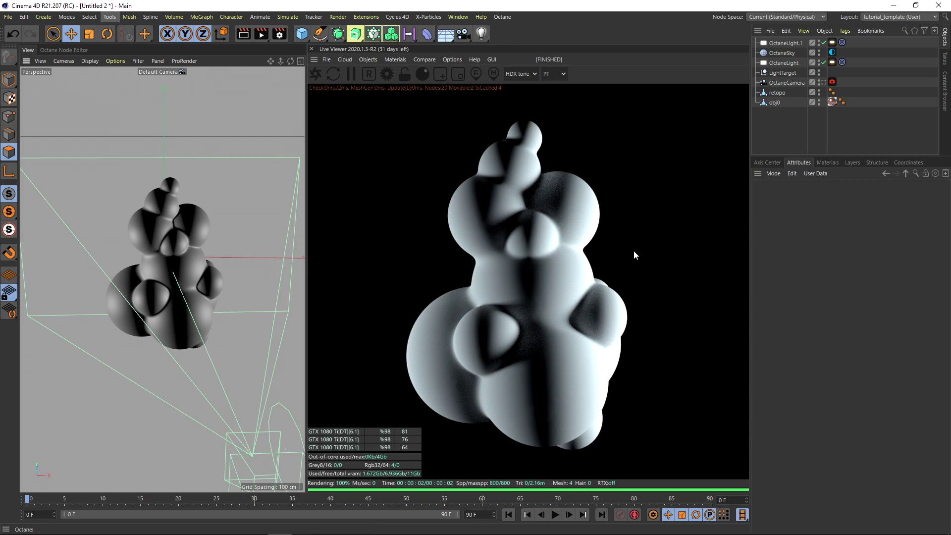
# Create an Octane Specular material and apply it to the retopo mesh
pyautogui.click(828, 163)
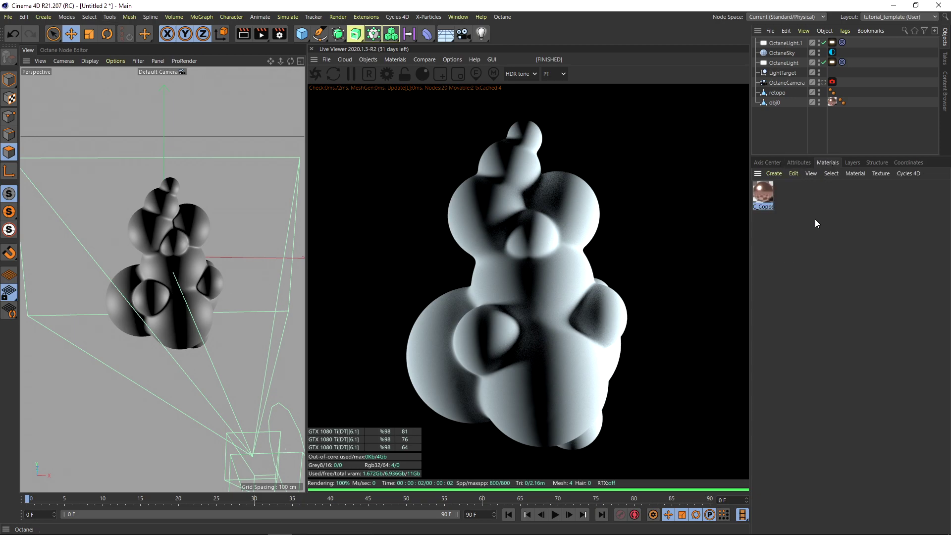
pyautogui.click(396, 59)
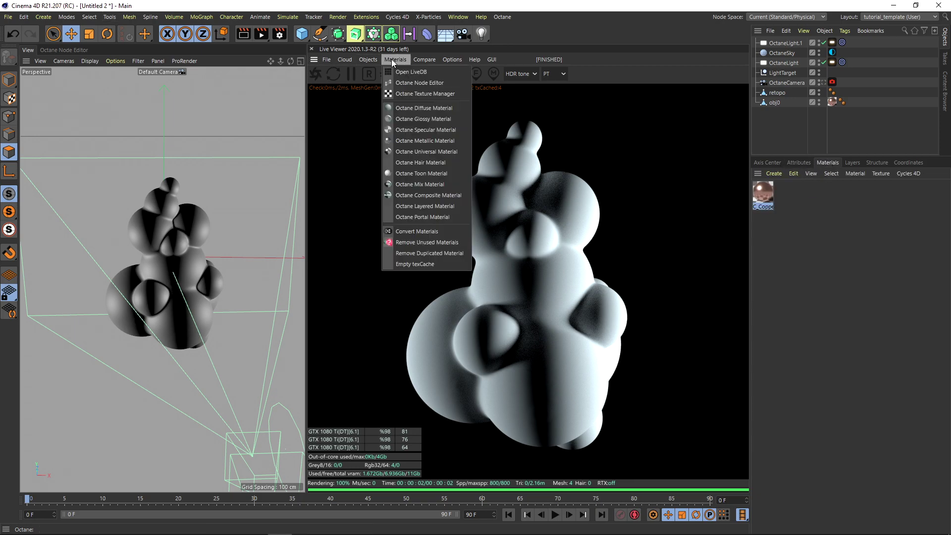
pyautogui.click(420, 129)
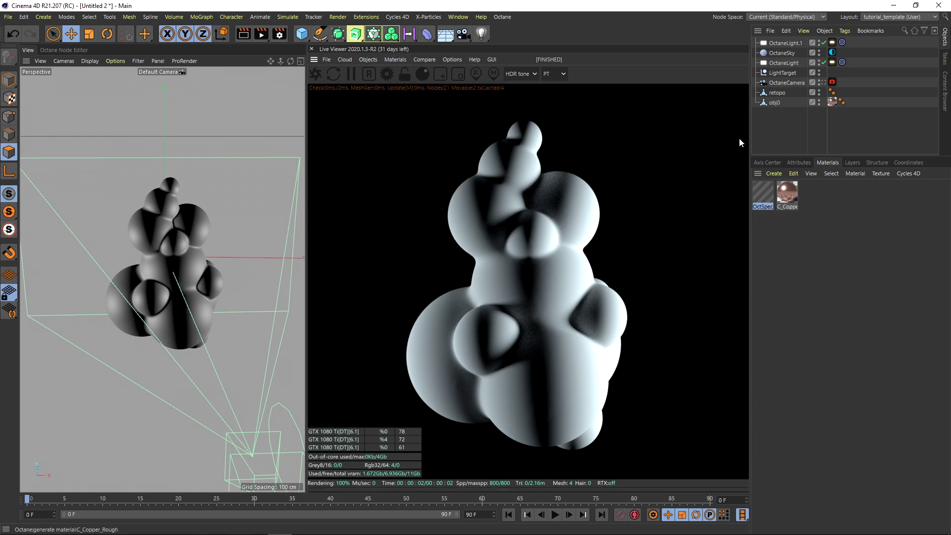
pyautogui.moveTo(763, 192); pyautogui.dragTo(783, 93)
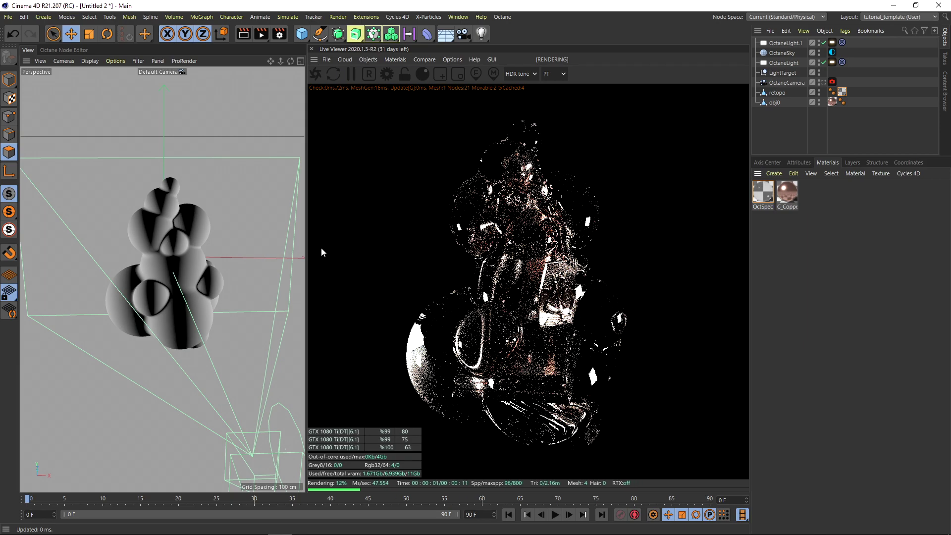
pyautogui.keyDown('alt'); pyautogui.moveTo(177, 276); pyautogui.dragTo(183, 277, button='right'); pyautogui.keyUp('alt')
pyautogui.keyDown('alt'); pyautogui.moveTo(183, 276); pyautogui.dragTo(185, 278, button='right'); pyautogui.keyUp('alt')
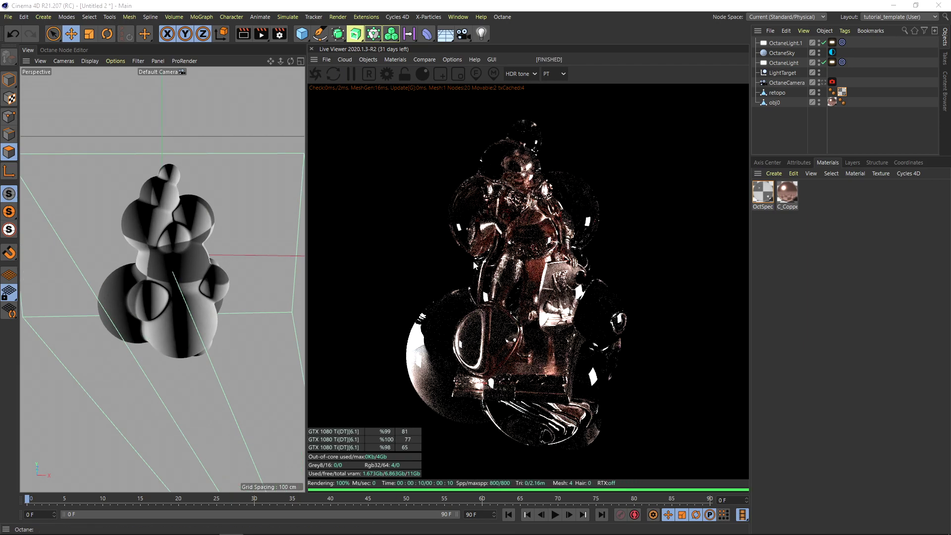
# Look through the Octane camera and enable its Camera Imager with highlight compression set to 0.8
pyautogui.click(833, 82)
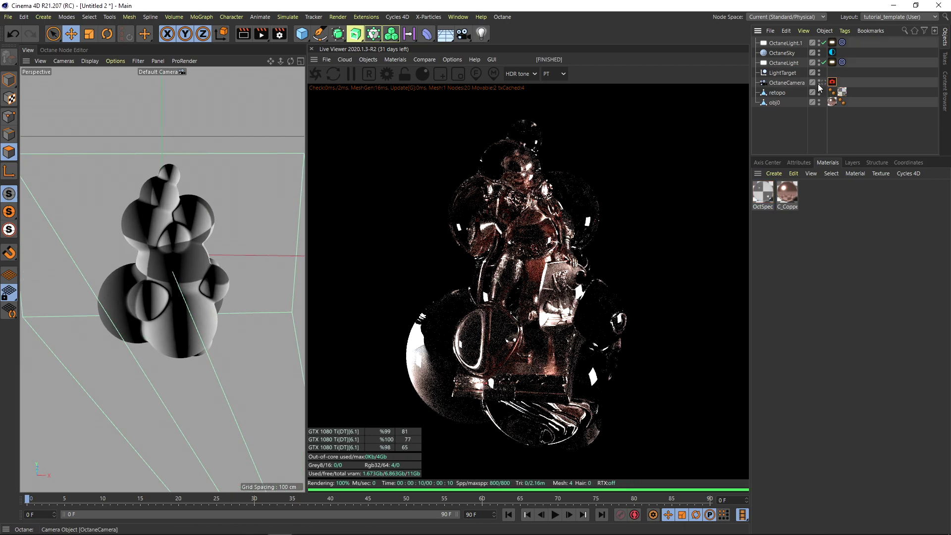
pyautogui.click(823, 84)
pyautogui.click(803, 83)
pyautogui.click(832, 83)
pyautogui.click(794, 162)
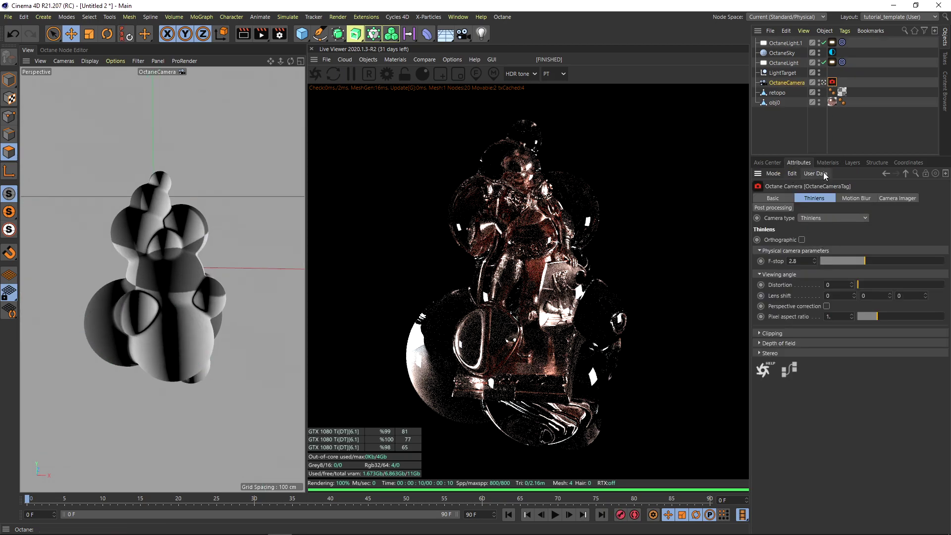
pyautogui.click(891, 198)
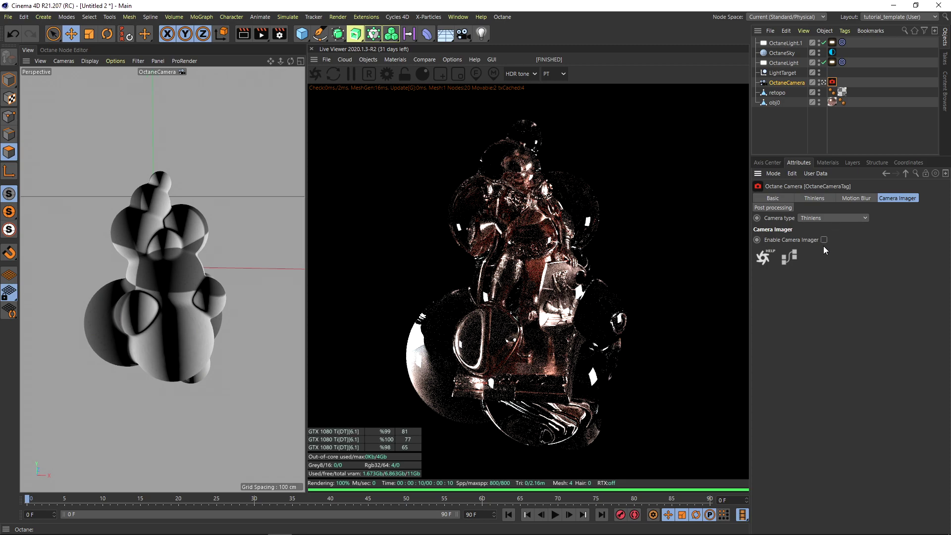
pyautogui.click(824, 239)
pyautogui.moveTo(875, 283); pyautogui.dragTo(903, 293)
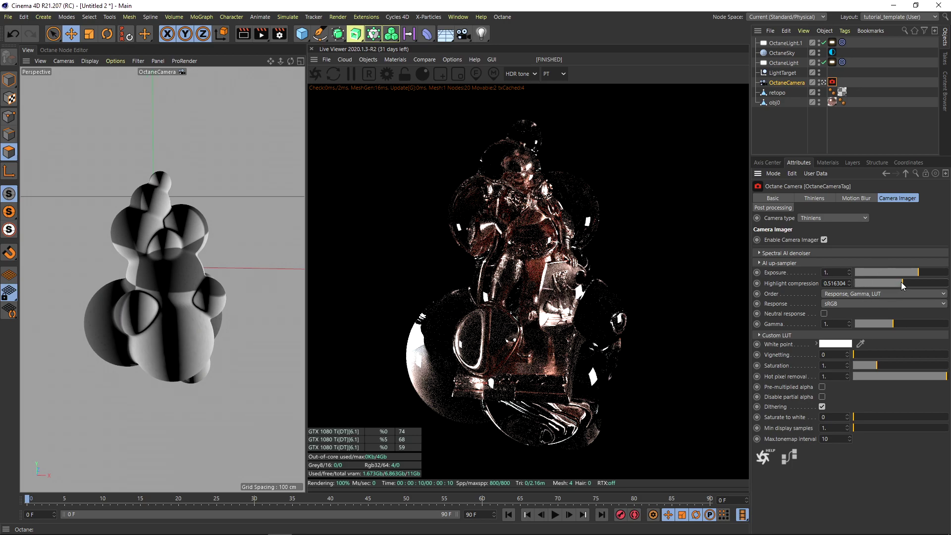
pyautogui.doubleClick(846, 286)
pyautogui.write('00,8')
pyautogui.press('Return')
# Set the camera's hot pixel removal to 0.8 and make sure the Spectral AI denoiser is enabled
pyautogui.moveTo(945, 376); pyautogui.dragTo(926, 375)
pyautogui.doubleClick(828, 379)
pyautogui.write('0,8')
pyautogui.click(815, 199)
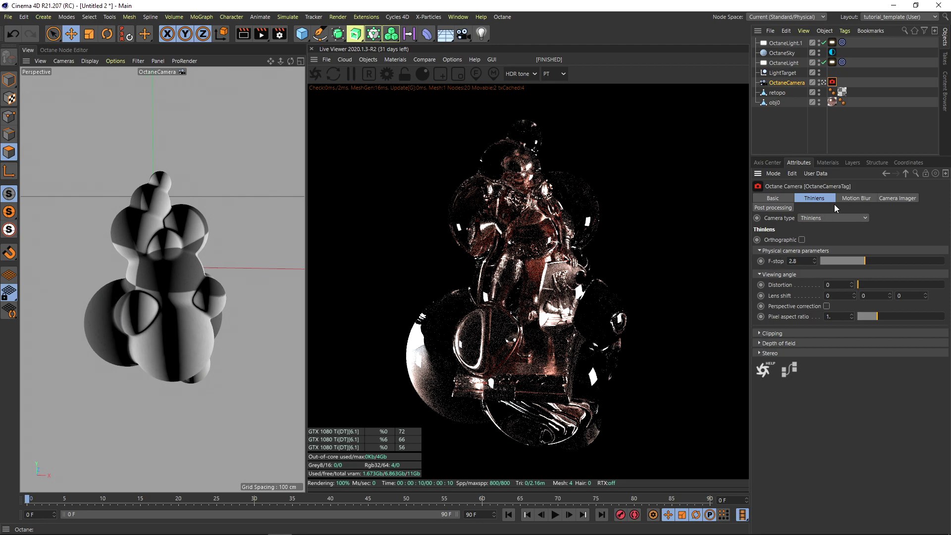
pyautogui.click(887, 199)
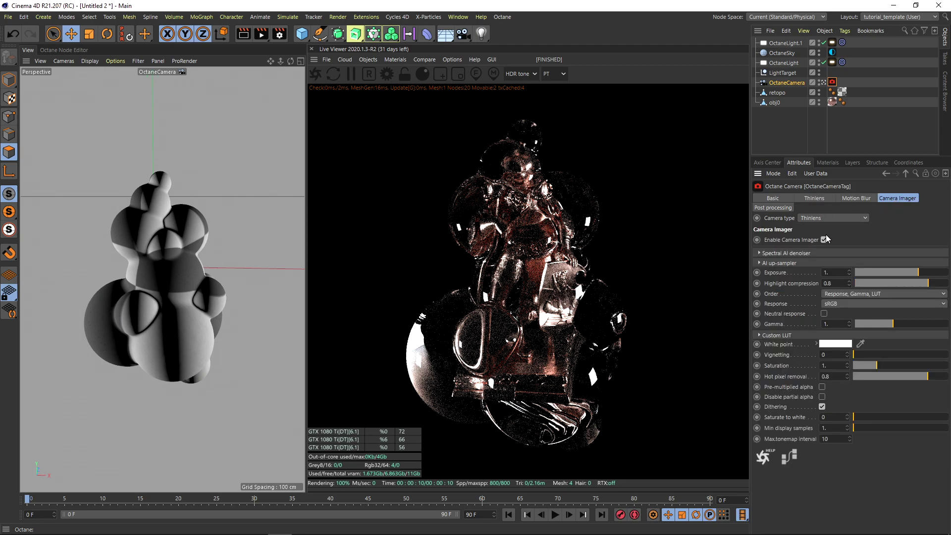
pyautogui.click(762, 255)
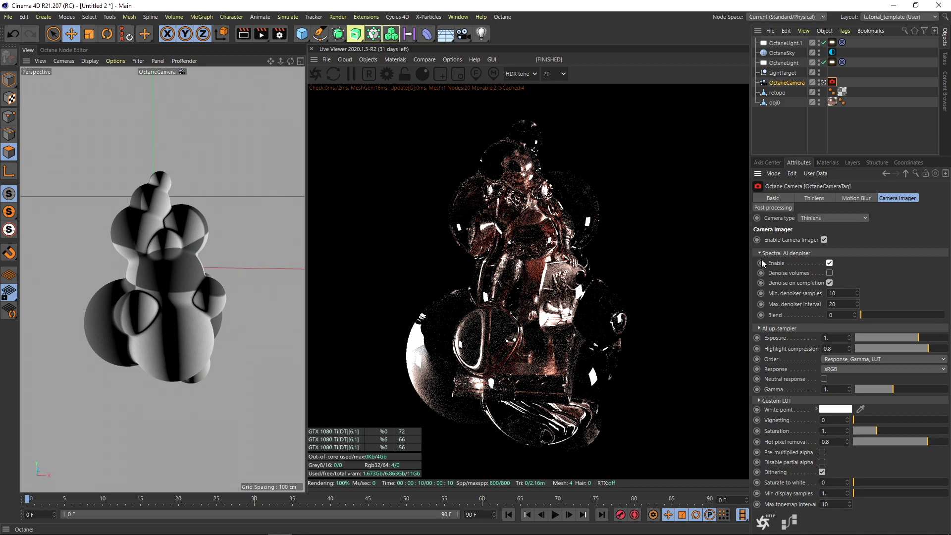
# Switch the project's renderer to Octane Renderer and show its render settings
pyautogui.hotkey('ctrl', 'b')
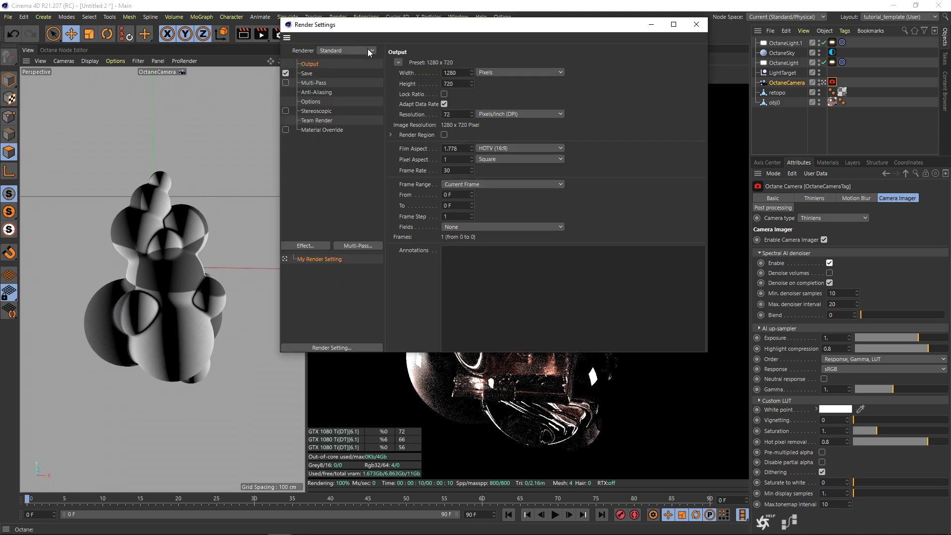
pyautogui.click(323, 129)
pyautogui.click(346, 50)
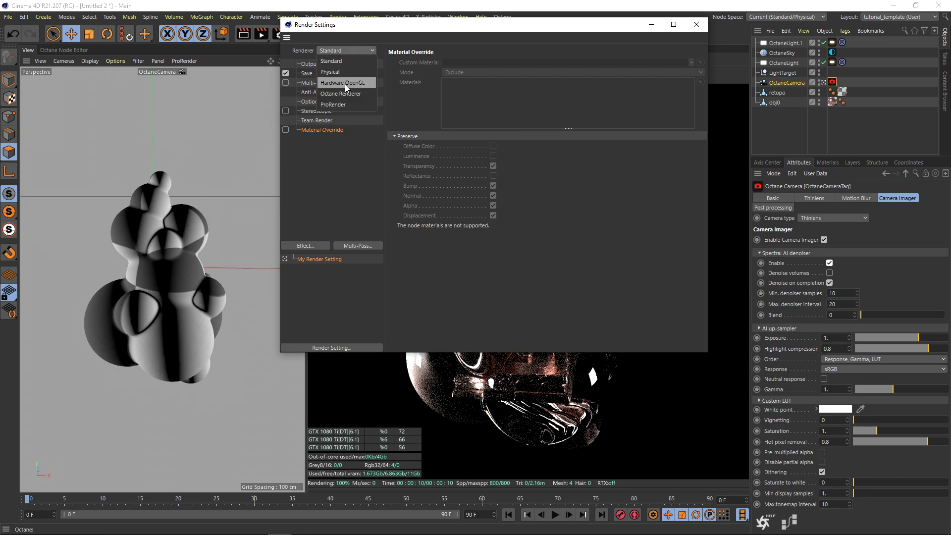
pyautogui.click(345, 95)
pyautogui.click(327, 139)
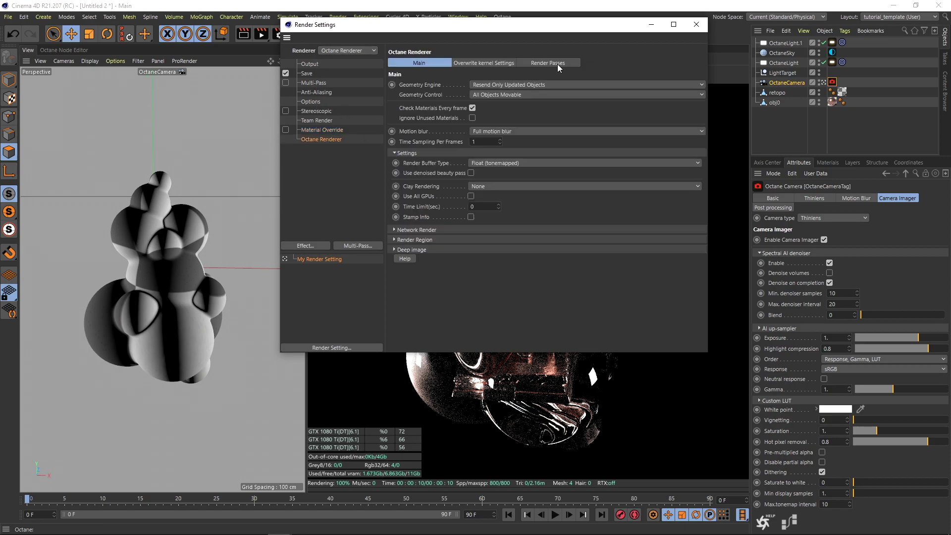
# Enable Octane render passes with the Denoised beauty pass and Tonemapped tonemap type, and close the render settings
pyautogui.click(552, 64)
pyautogui.click(404, 207)
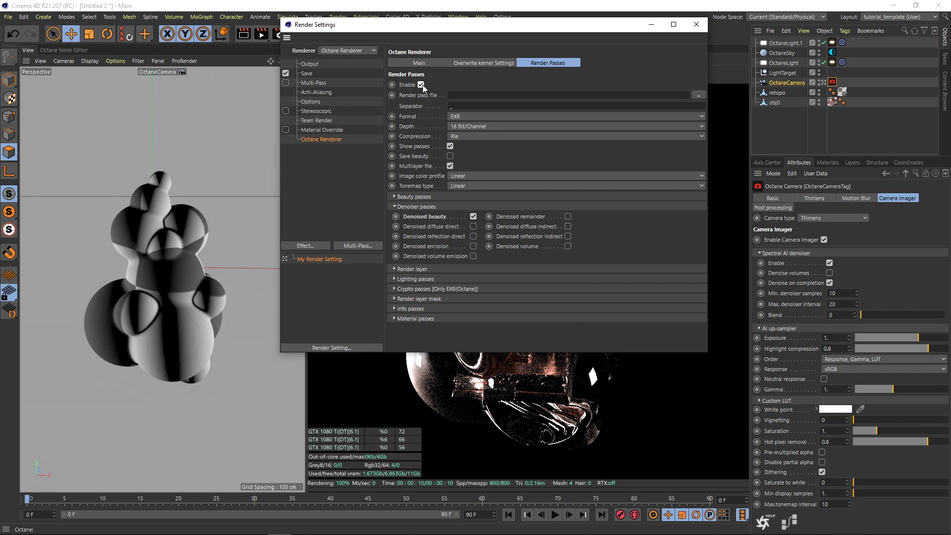
pyautogui.click(470, 183)
pyautogui.click(472, 194)
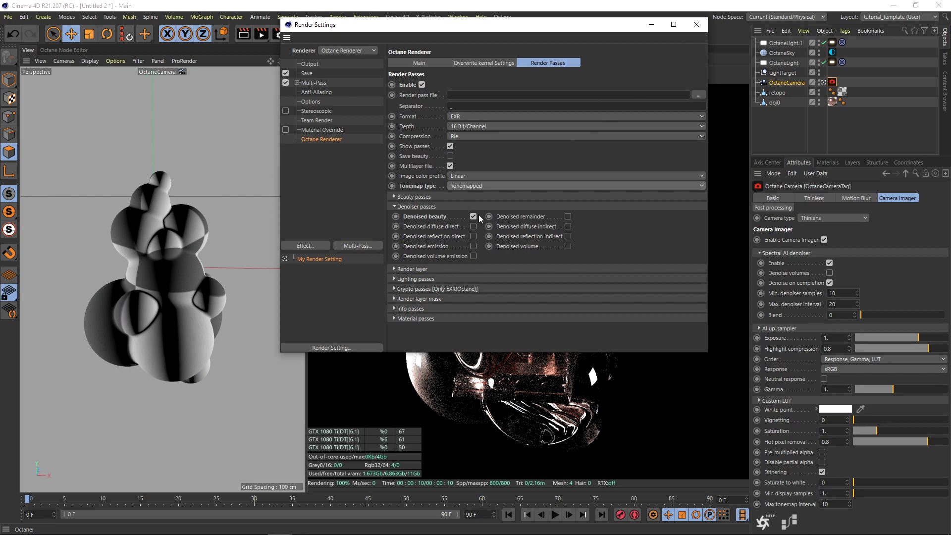
pyautogui.click(696, 24)
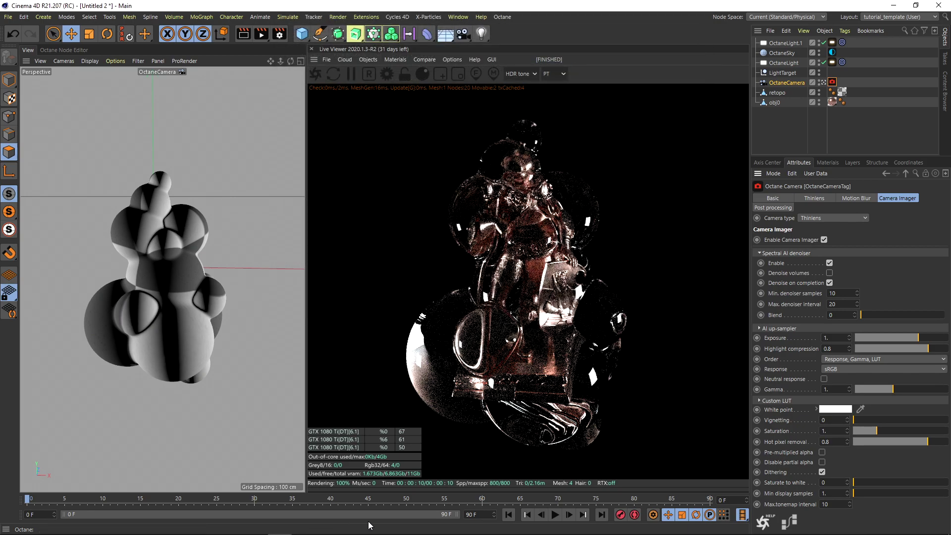
# Restart the live render, display the denoised beauty pass and clear the object selection
pyautogui.click(315, 74)
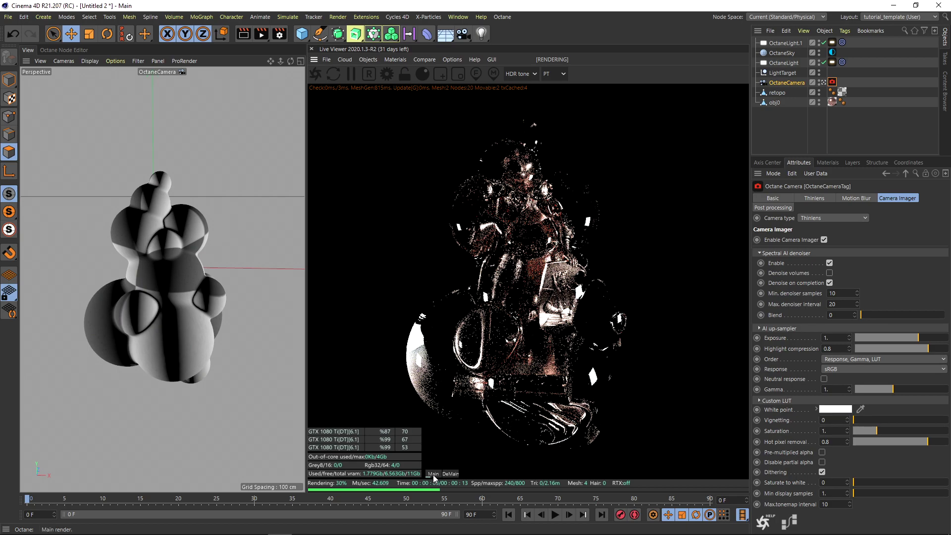
pyautogui.click(448, 475)
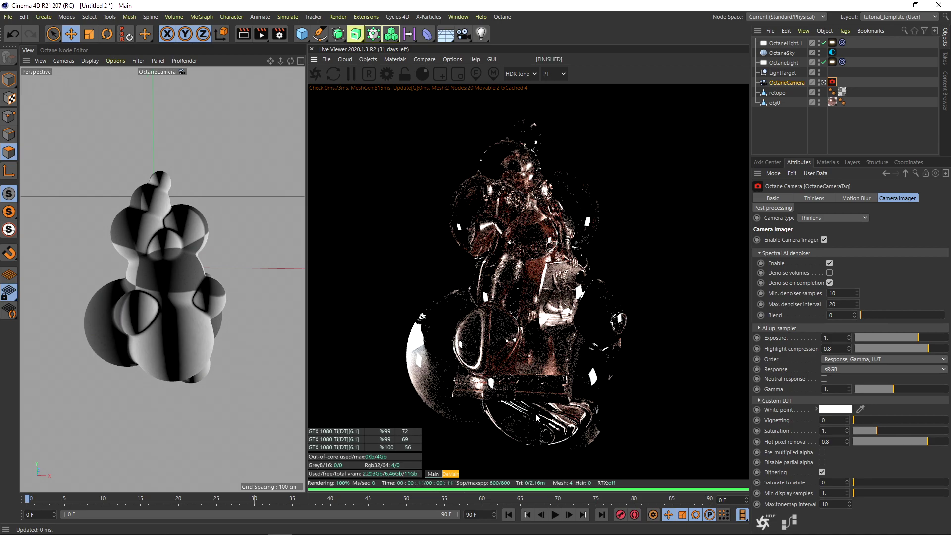
pyautogui.click(773, 143)
# Open the specular glass material in the Octane Node Editor and widen the editor to show the node's properties
pyautogui.click(833, 102)
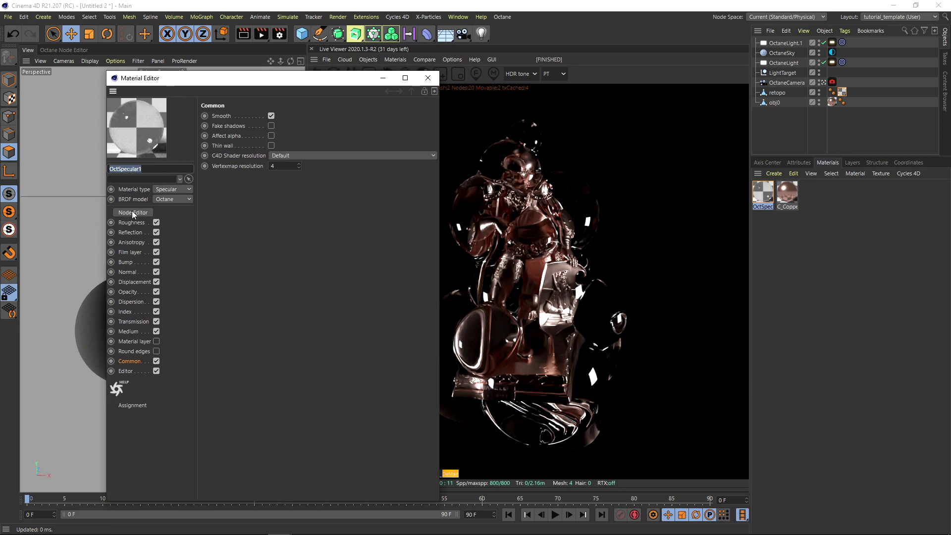
pyautogui.click(134, 212)
pyautogui.click(427, 79)
pyautogui.moveTo(305, 224); pyautogui.dragTo(373, 219)
pyautogui.moveTo(267, 215); pyautogui.dragTo(231, 214)
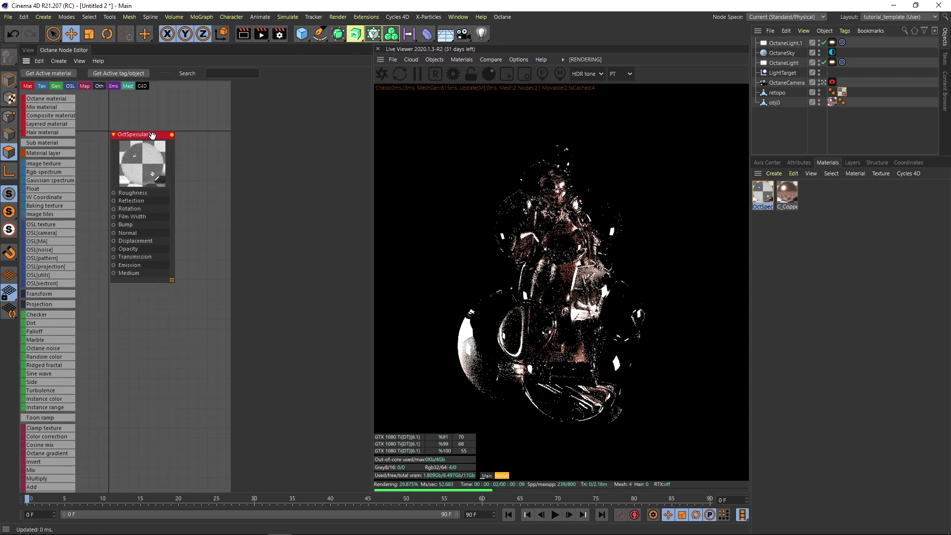
pyautogui.moveTo(148, 166); pyautogui.dragTo(186, 162)
pyautogui.moveTo(376, 165); pyautogui.dragTo(444, 165)
pyautogui.moveTo(167, 145); pyautogui.dragTo(214, 140)
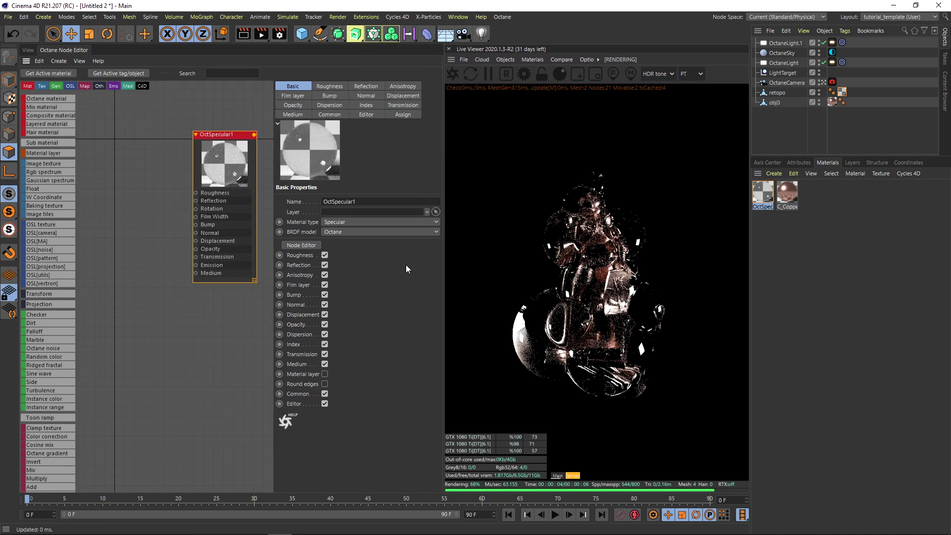
# Store the current render buffer for comparison and enable fake shadows on the specular material
pyautogui.click(567, 62)
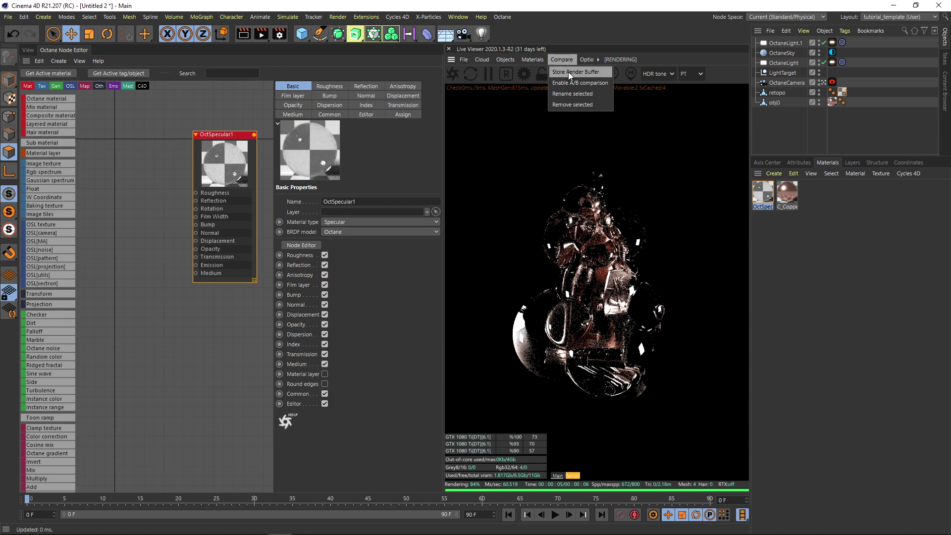
pyautogui.click(569, 72)
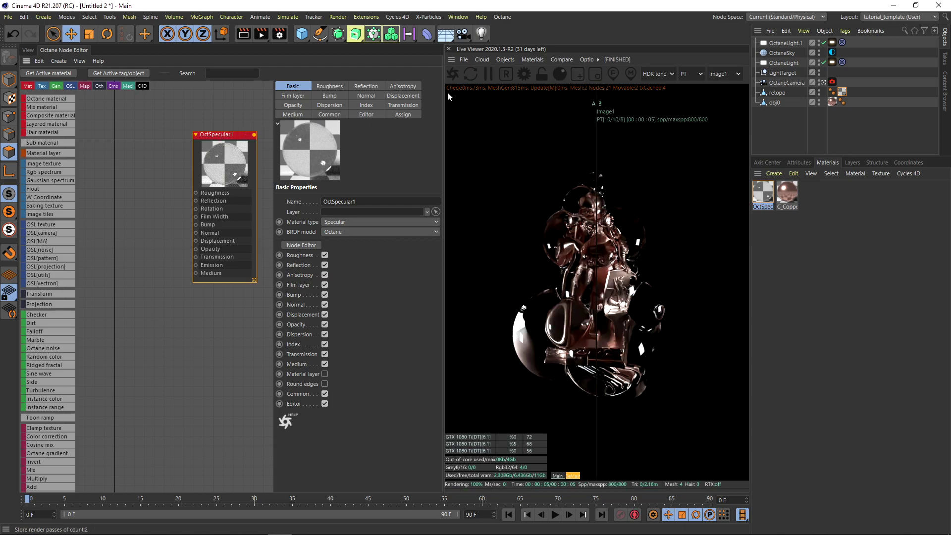
pyautogui.click(330, 115)
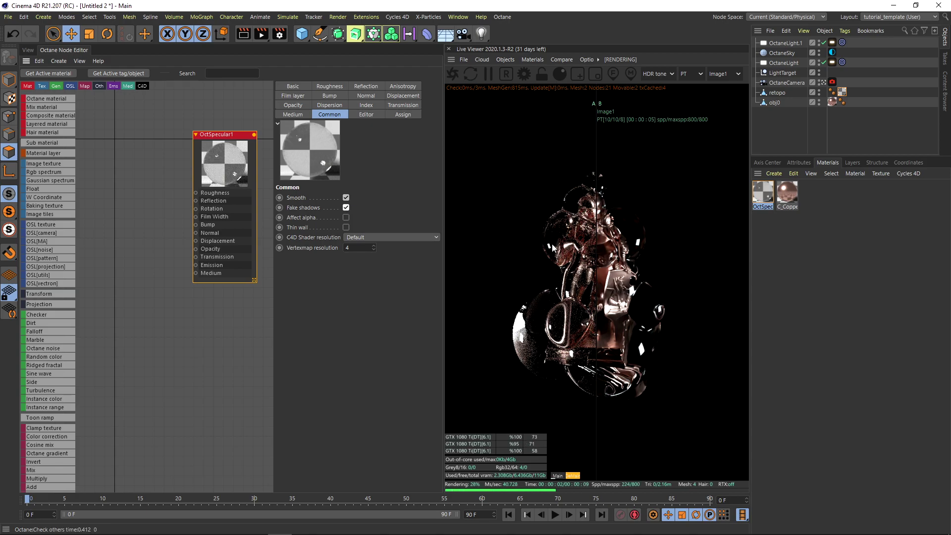
# Compare the stored render with the current one and store the current render buffer as the new comparison image
pyautogui.moveTo(596, 231)
pyautogui.mouseDown()
pyautogui.moveTo(566, 226)
pyautogui.moveTo(589, 263)
pyautogui.moveTo(619, 264)
pyautogui.moveTo(564, 243)
pyautogui.moveTo(678, 240)
pyautogui.moveTo(582, 249)
pyautogui.moveTo(644, 248)
pyautogui.moveTo(590, 218)
pyautogui.mouseUp()
pyautogui.click(561, 59)
pyautogui.click(557, 74)
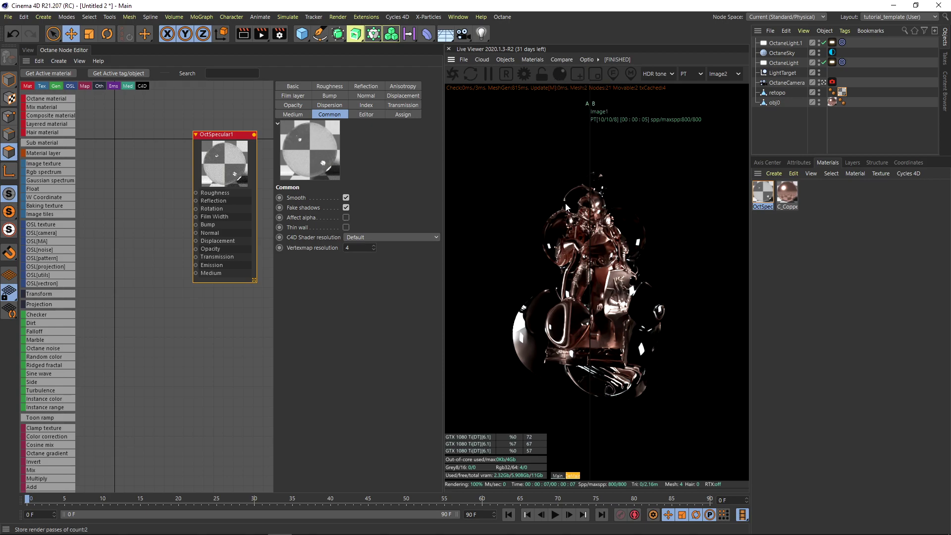
pyautogui.moveTo(230, 135); pyautogui.dragTo(235, 140)
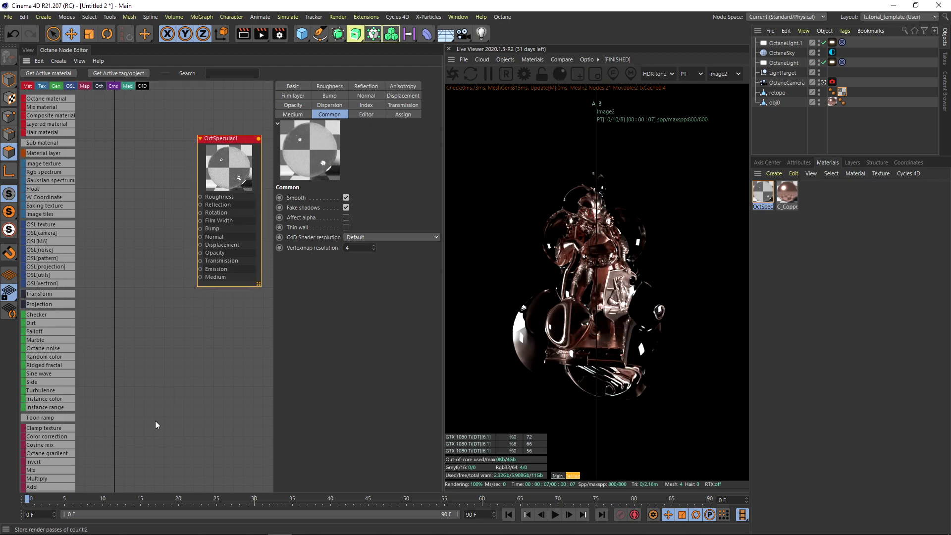
# Try index values of 1 and 2 on the specular material, sliding the comparison divider aside to reveal the current render
pyautogui.click(366, 105)
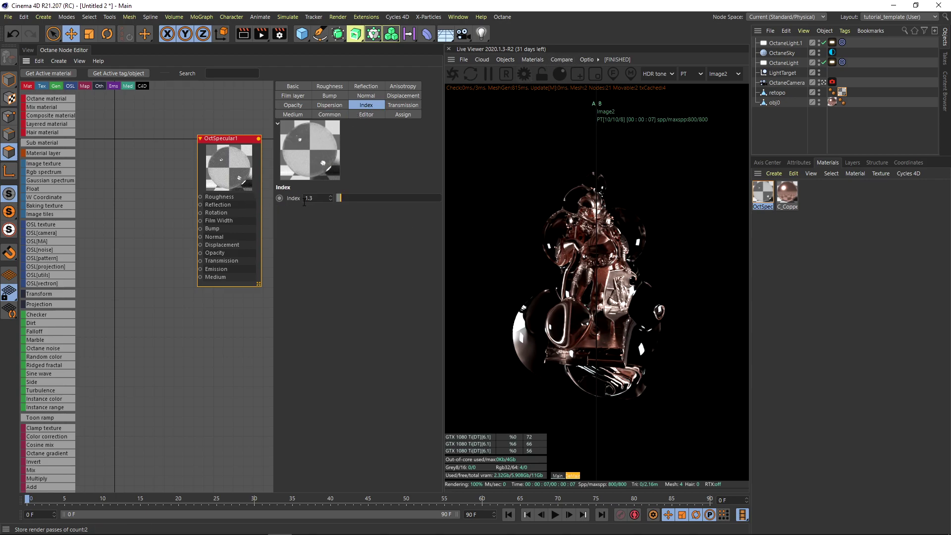
pyautogui.write('1.')
pyautogui.moveTo(599, 226); pyautogui.dragTo(660, 227)
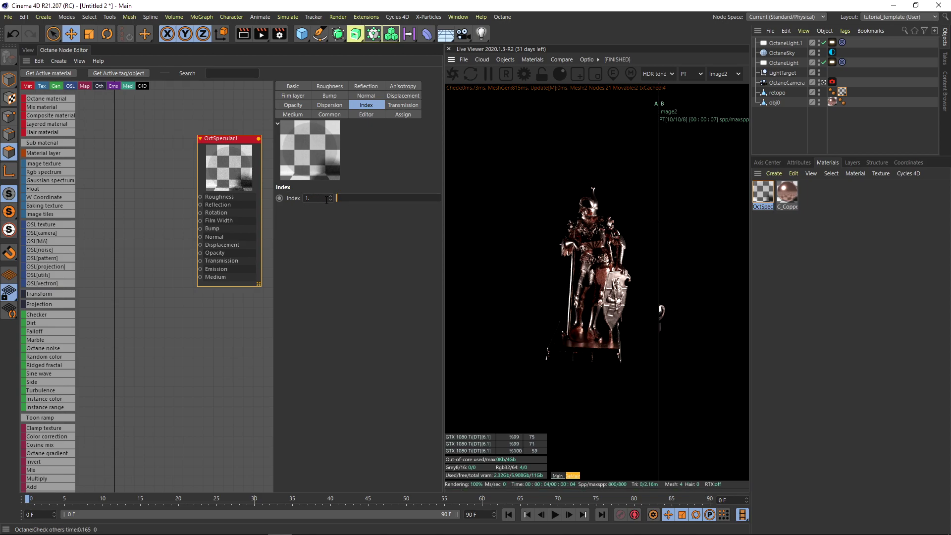
pyautogui.moveTo(319, 197); pyautogui.dragTo(297, 200)
pyautogui.write('2')
pyautogui.press('Return')
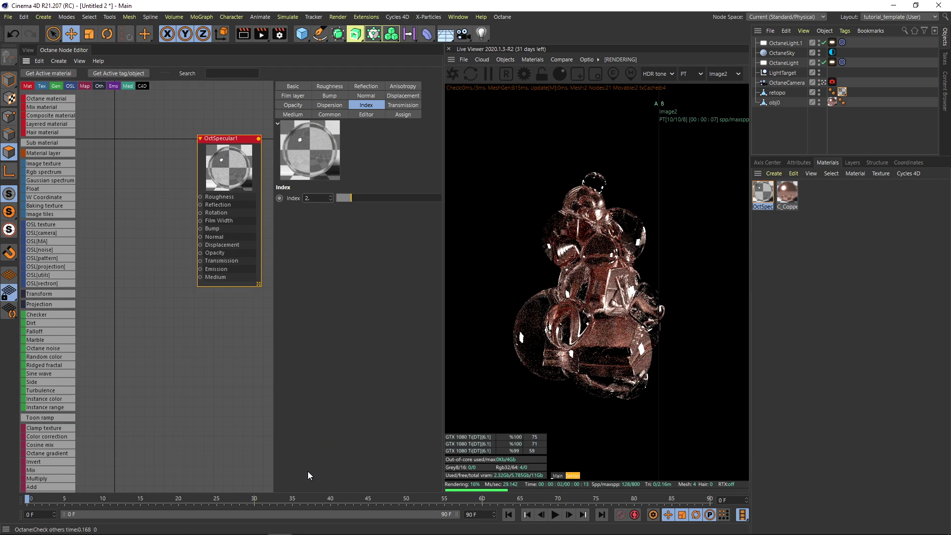
# Try index values of 1 and about 4.01 on the specular material, repositioning the comparison divider to judge the refraction
pyautogui.click(346, 199)
pyautogui.doubleClick(316, 201)
pyautogui.write('1')
pyautogui.press('Return')
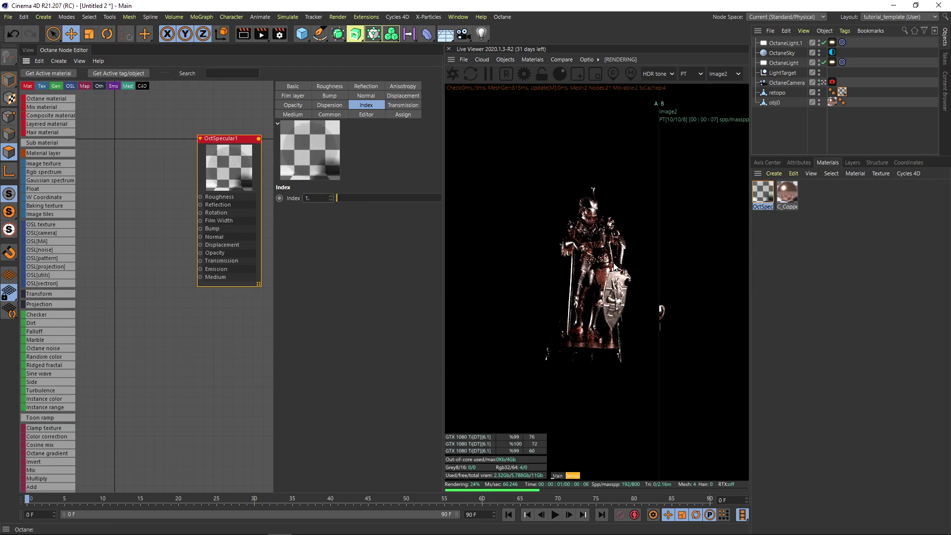
pyautogui.moveTo(660, 253); pyautogui.dragTo(602, 254)
pyautogui.moveTo(341, 197); pyautogui.dragTo(381, 198)
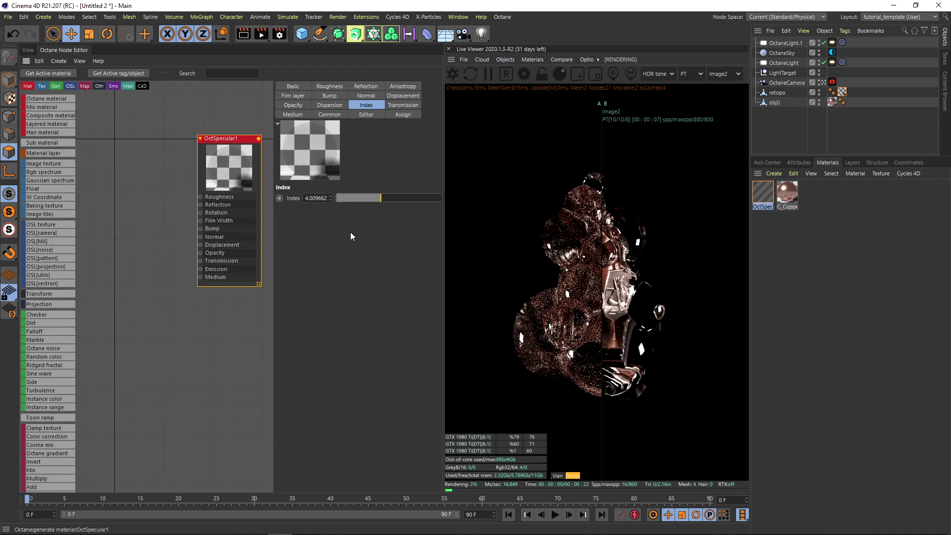
pyautogui.moveTo(602, 215); pyautogui.dragTo(681, 212)
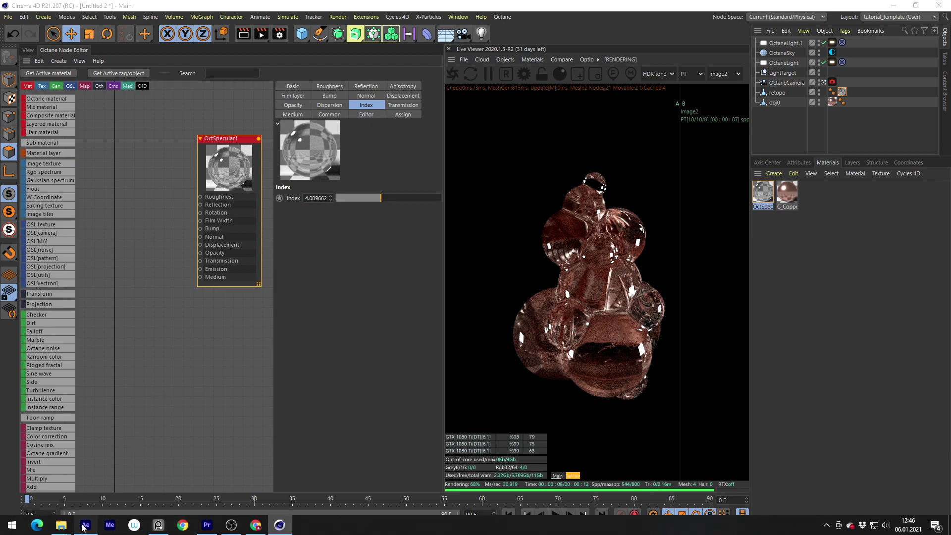
# Switch to After Effects, scrub the 01_DeMain composition to frame 189 to examine the glass reveal, and return to Cinema 4D
pyautogui.click(85, 525)
pyautogui.moveTo(370, 399); pyautogui.dragTo(363, 397)
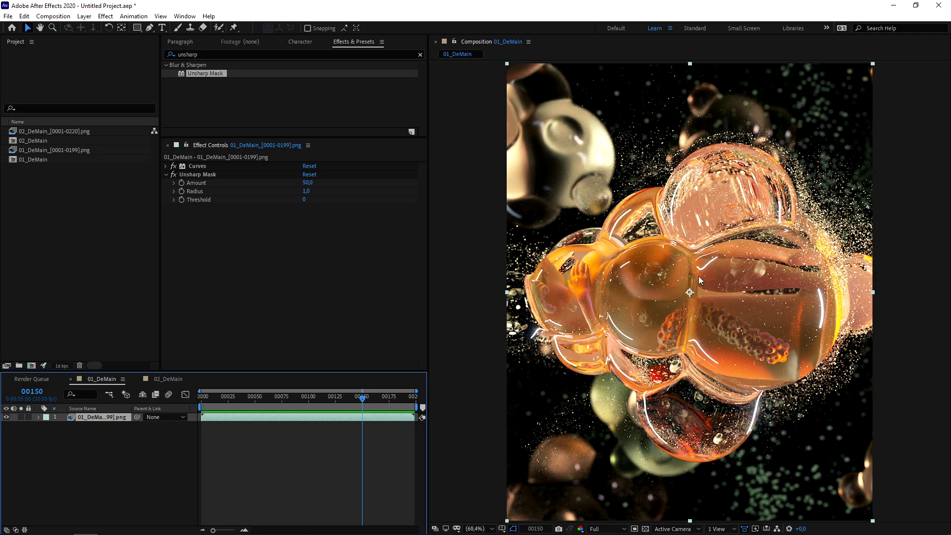
pyautogui.moveTo(353, 397); pyautogui.dragTo(404, 404)
pyautogui.moveTo(229, 531)
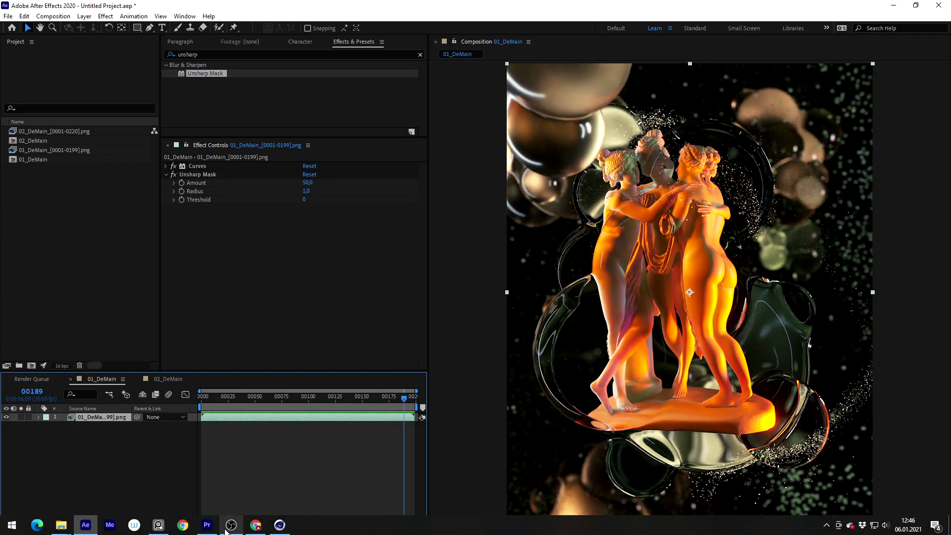
pyautogui.click(279, 526)
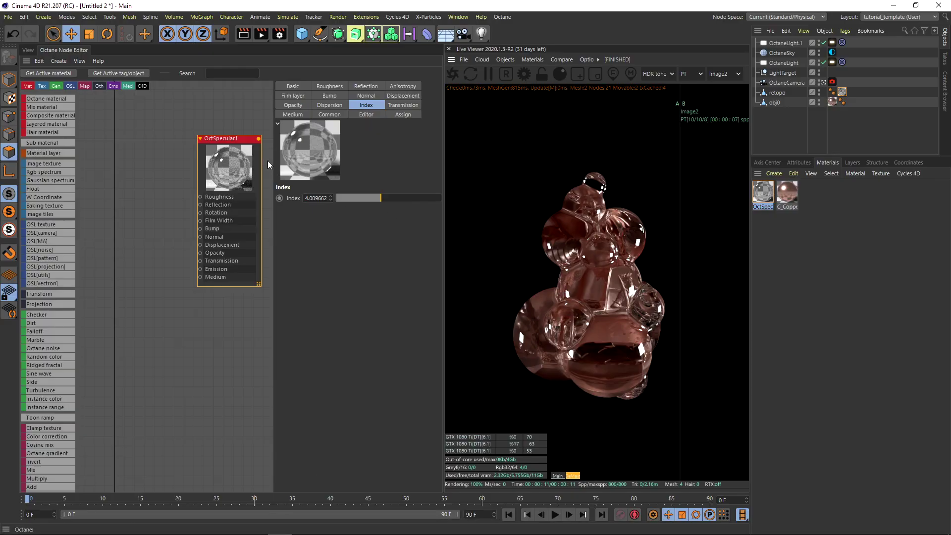
# Test lower index values for the specular material and set its index to 2
pyautogui.moveTo(375, 197); pyautogui.dragTo(362, 198)
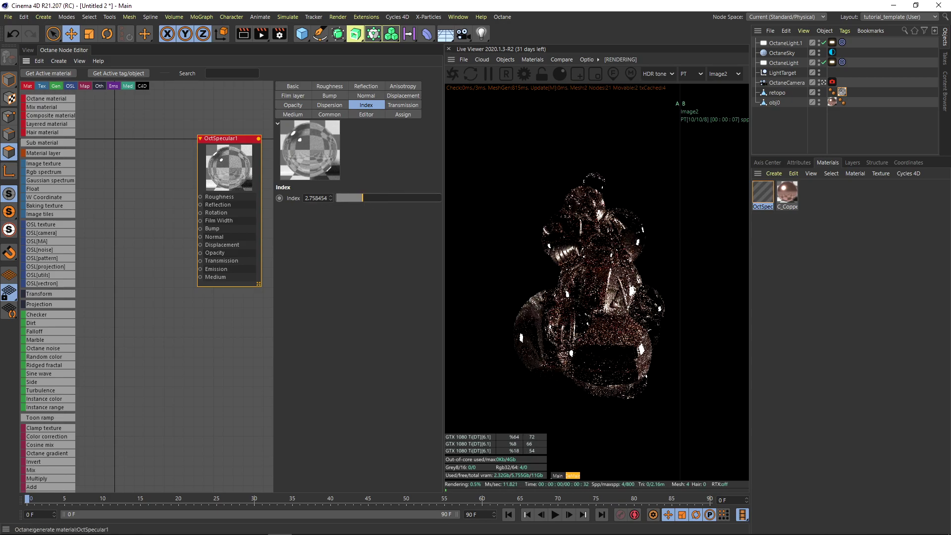
pyautogui.doubleClick(318, 197)
pyautogui.write('2')
pyautogui.press('Return')
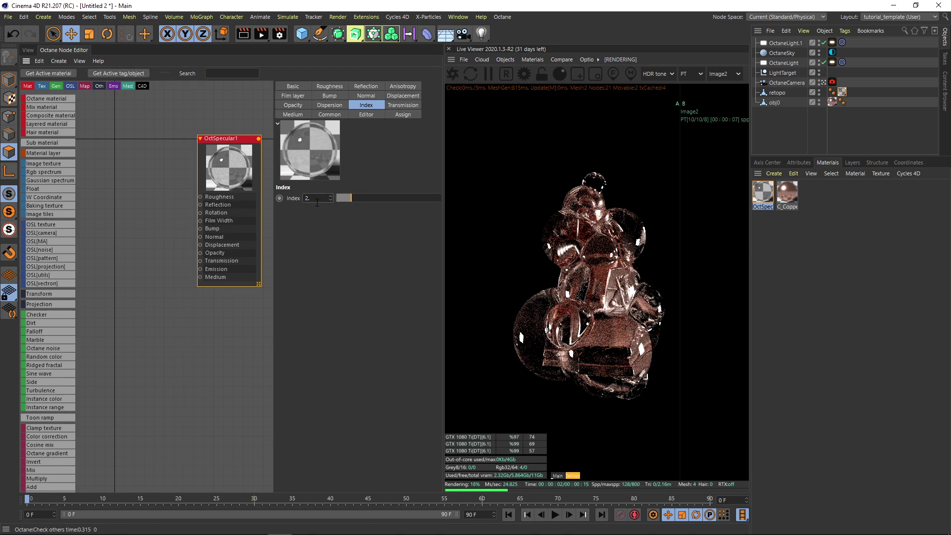
pyautogui.press('Return')
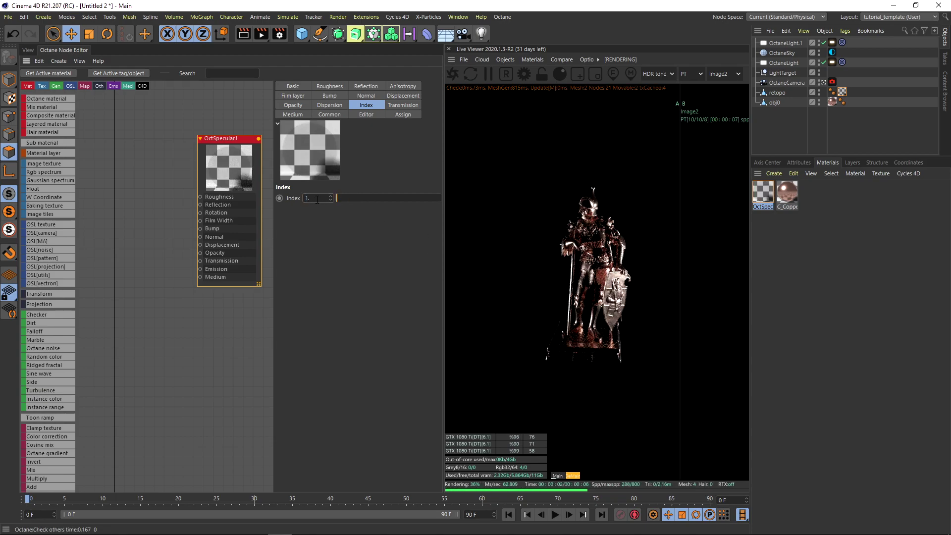
pyautogui.write('2')
pyautogui.press('Return')
# Search the node library for noise, connect an Octane noise to the specular material's Roughness, and arrange the nodes
pyautogui.moveTo(249, 140); pyautogui.dragTo(255, 147)
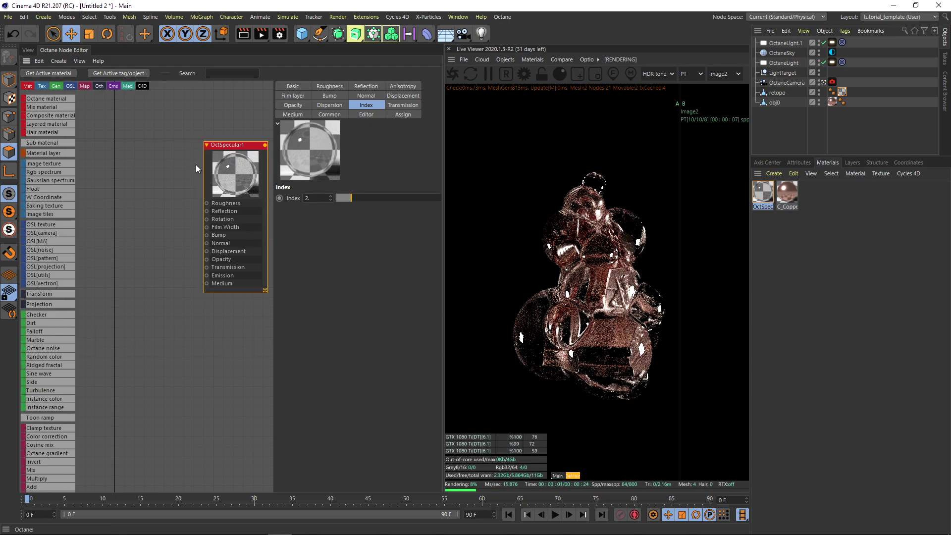
pyautogui.moveTo(199, 159); pyautogui.dragTo(195, 175, button='middle')
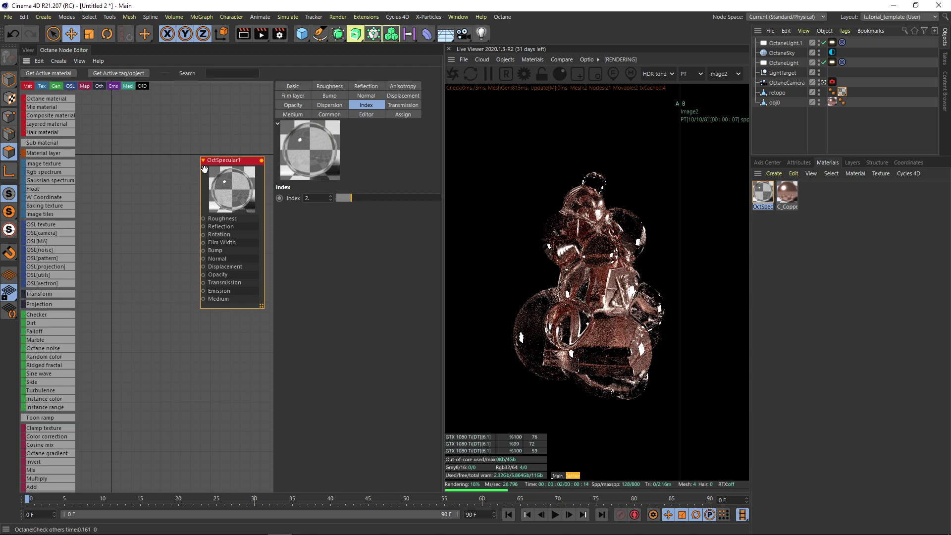
pyautogui.click(222, 73)
pyautogui.write('noise')
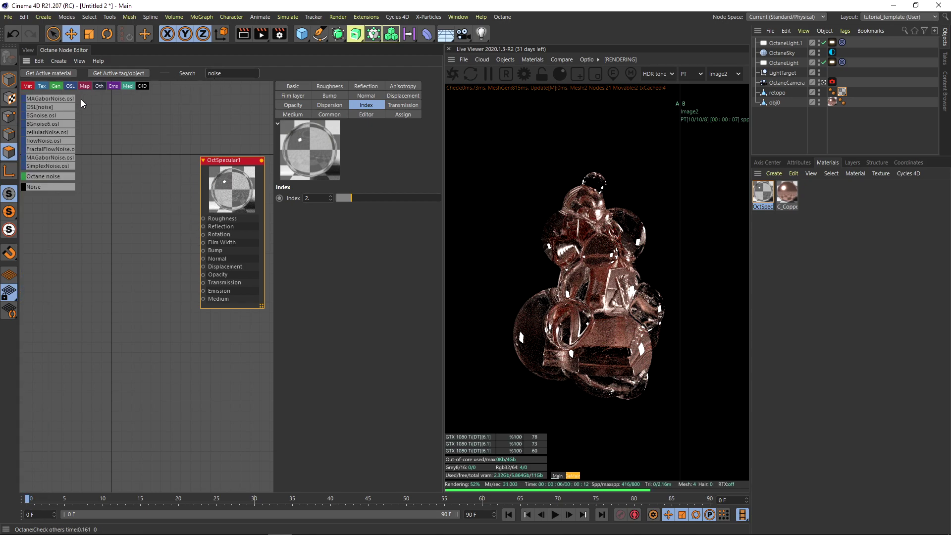
pyautogui.moveTo(94, 176); pyautogui.dragTo(203, 219)
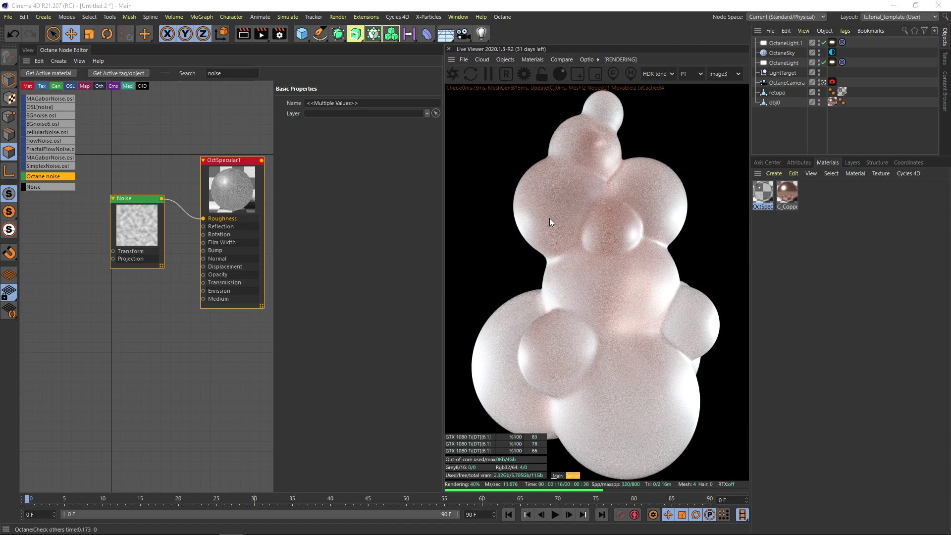
pyautogui.moveTo(132, 196); pyautogui.dragTo(127, 207)
pyautogui.moveTo(188, 170); pyautogui.dragTo(169, 179, button='middle')
pyautogui.moveTo(160, 212); pyautogui.dragTo(149, 220)
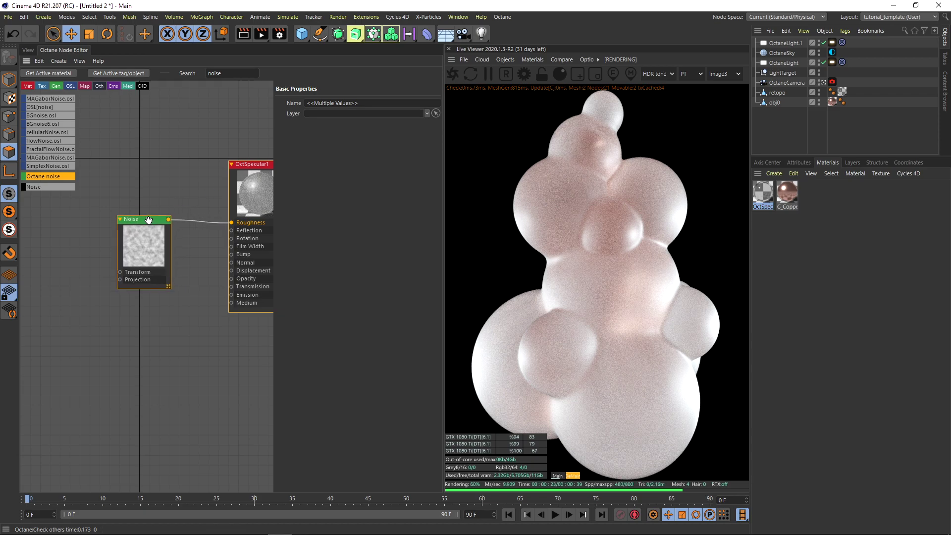
pyautogui.moveTo(199, 208); pyautogui.dragTo(176, 207, button='middle')
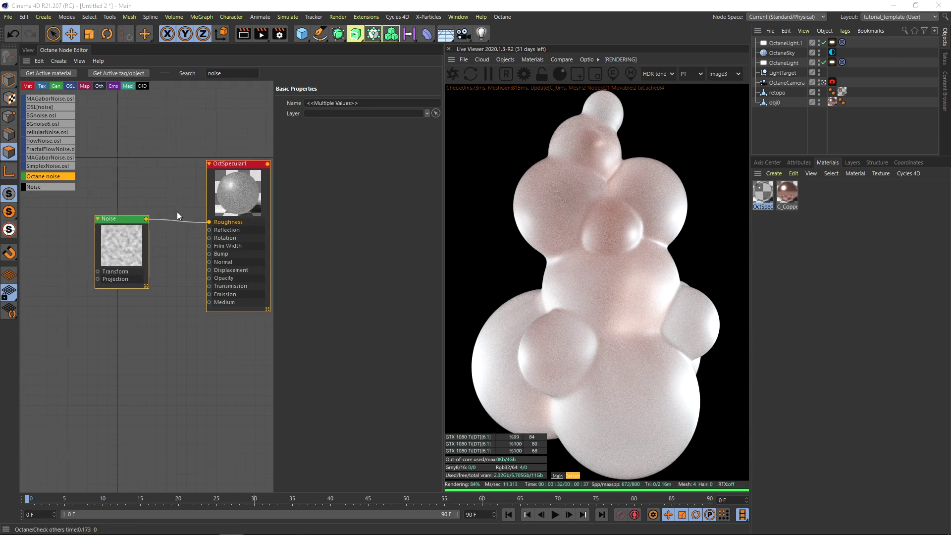
# Create an Octane diffuse material and apply it to the retopo object
pyautogui.click(506, 59)
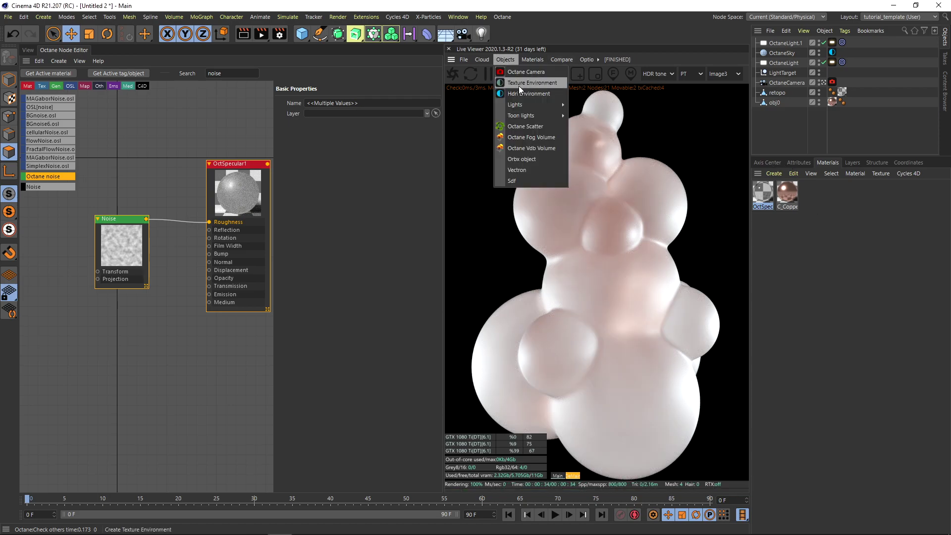
pyautogui.moveTo(536, 61)
pyautogui.click(540, 109)
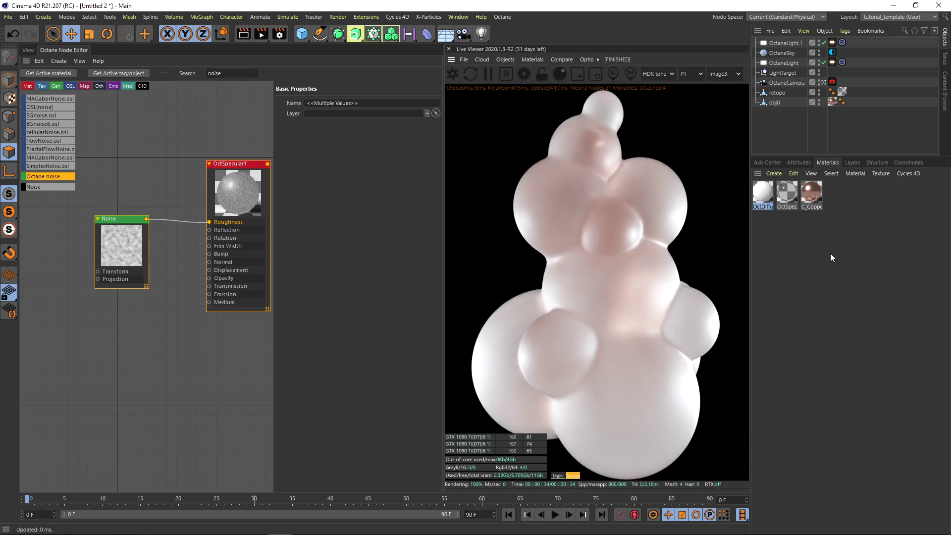
pyautogui.moveTo(778, 89); pyautogui.dragTo(780, 93)
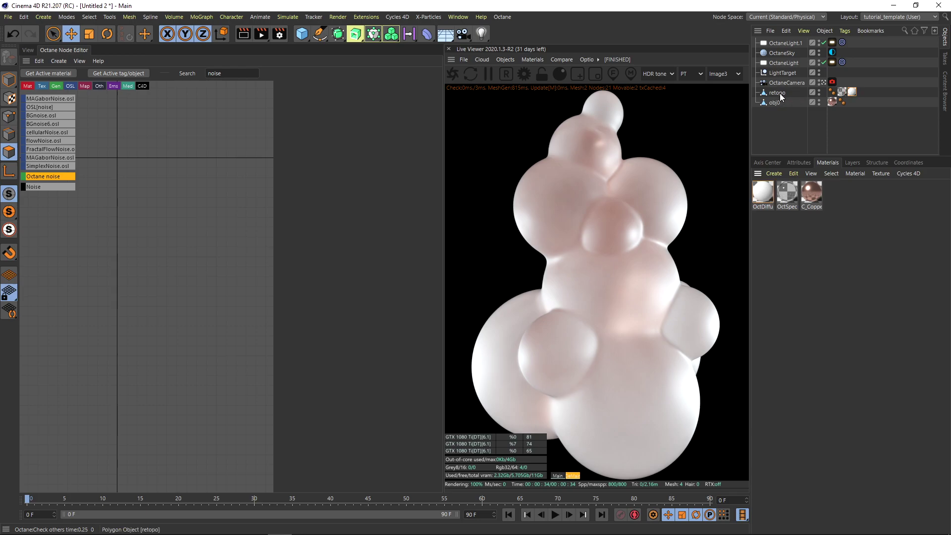
# Open the diffuse material in the Octane Node Editor, close the Material Editor, and make room beside the material node
pyautogui.doubleClick(763, 195)
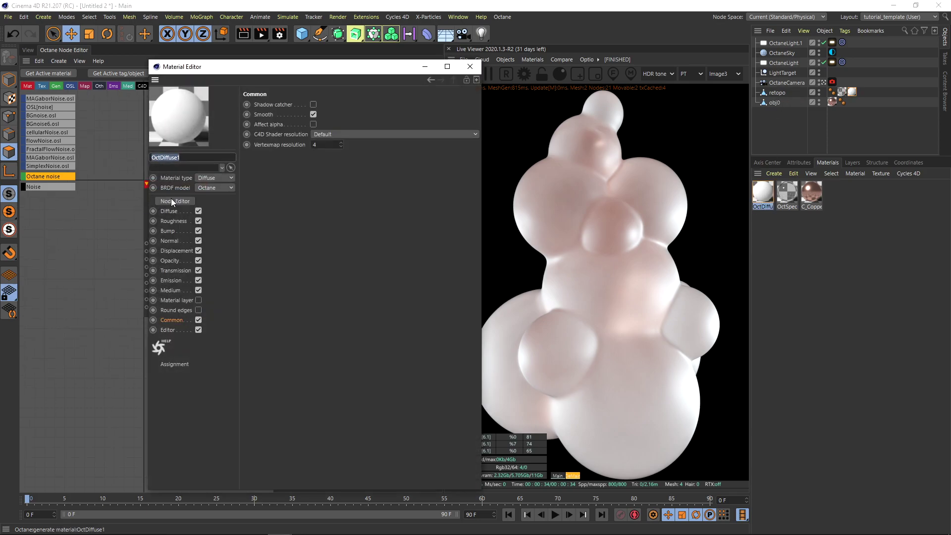
pyautogui.click(172, 201)
pyautogui.click(470, 66)
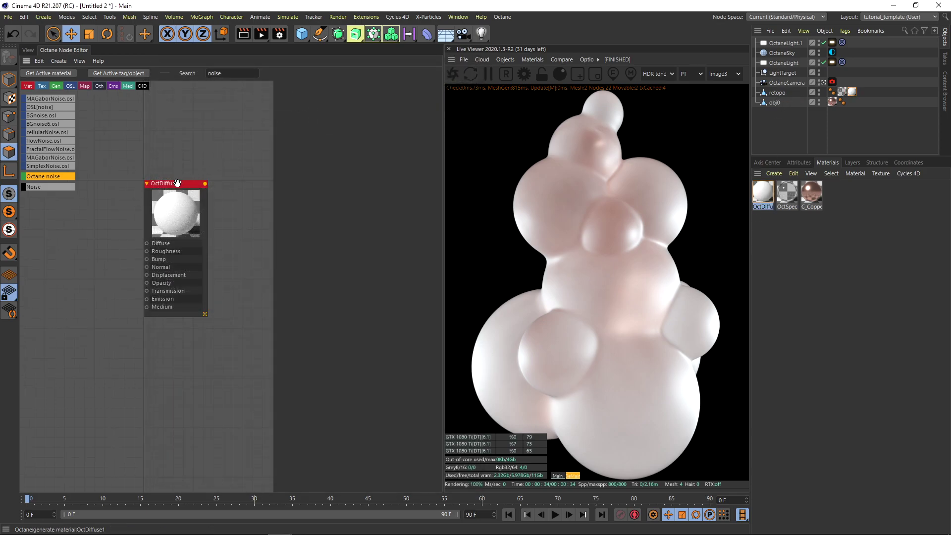
pyautogui.moveTo(178, 183); pyautogui.dragTo(214, 183)
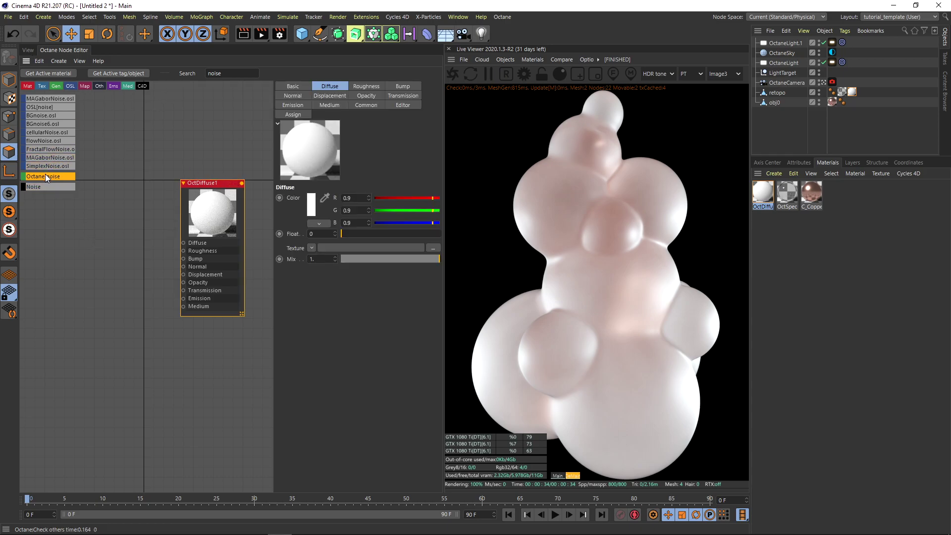
# Connect an Octane noise to the material's Diffuse channel and set the noise contrast to 1000
pyautogui.moveTo(96, 227); pyautogui.dragTo(96, 228)
pyautogui.moveTo(158, 247); pyautogui.dragTo(184, 242)
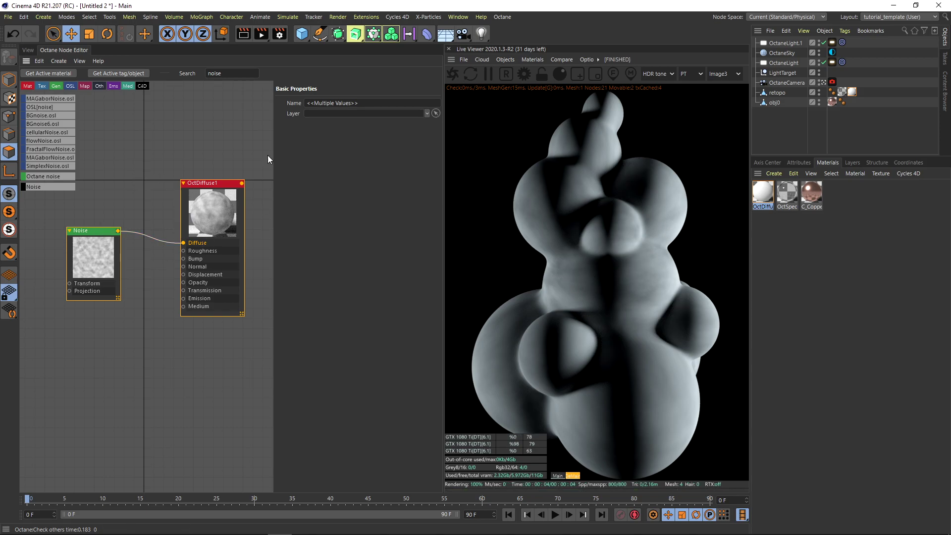
pyautogui.click(239, 143)
pyautogui.click(93, 230)
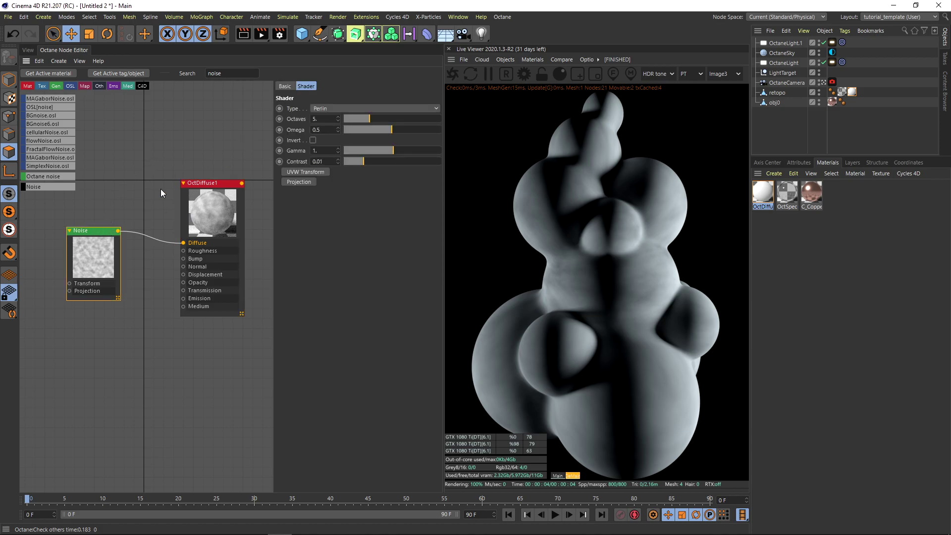
pyautogui.moveTo(364, 161); pyautogui.dragTo(468, 160)
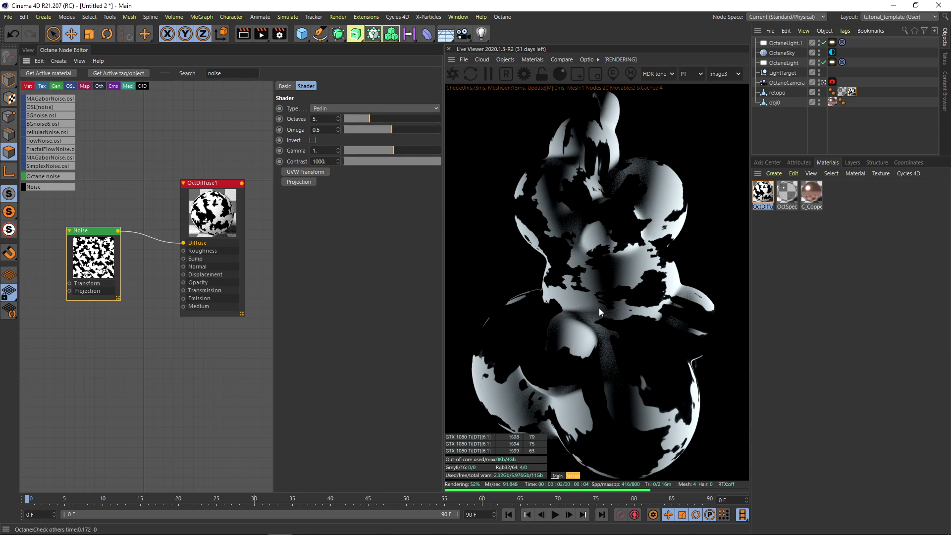
# Add a texture projection node to the noise and set its projection to XYZ to UVW
pyautogui.moveTo(112, 200); pyautogui.dragTo(170, 233, button='middle')
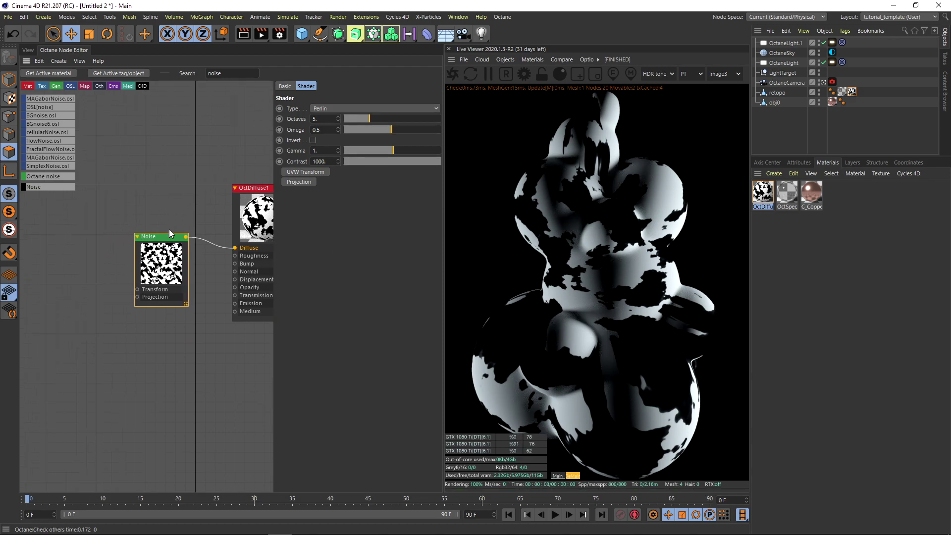
pyautogui.click(299, 182)
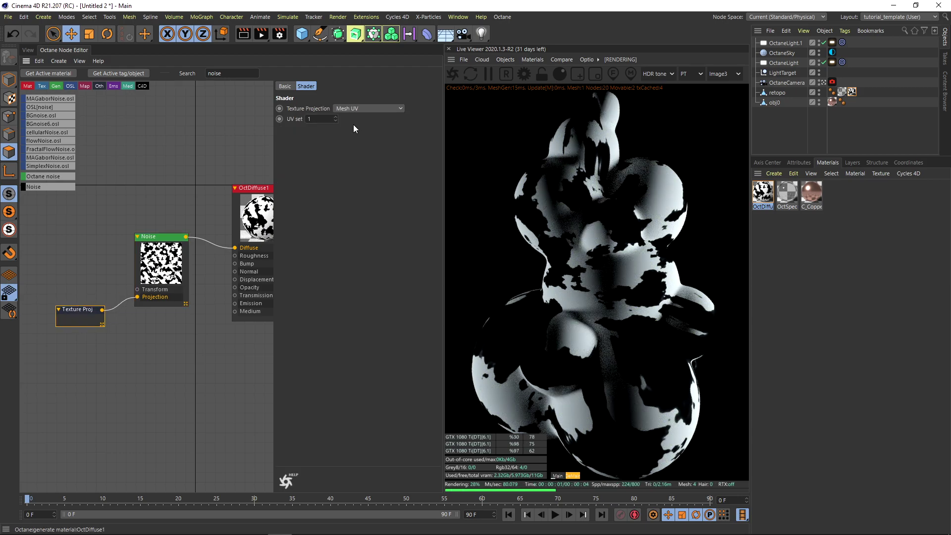
pyautogui.click(397, 109)
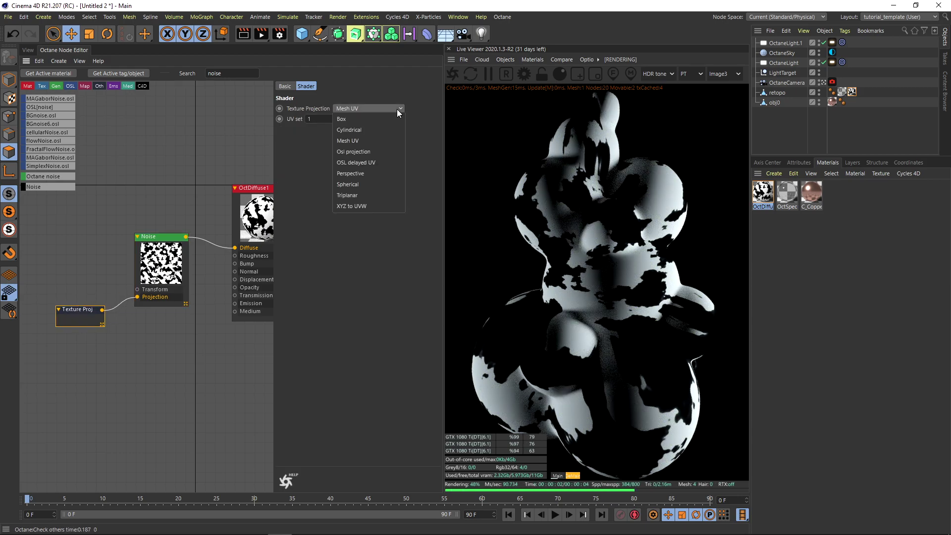
pyautogui.click(363, 206)
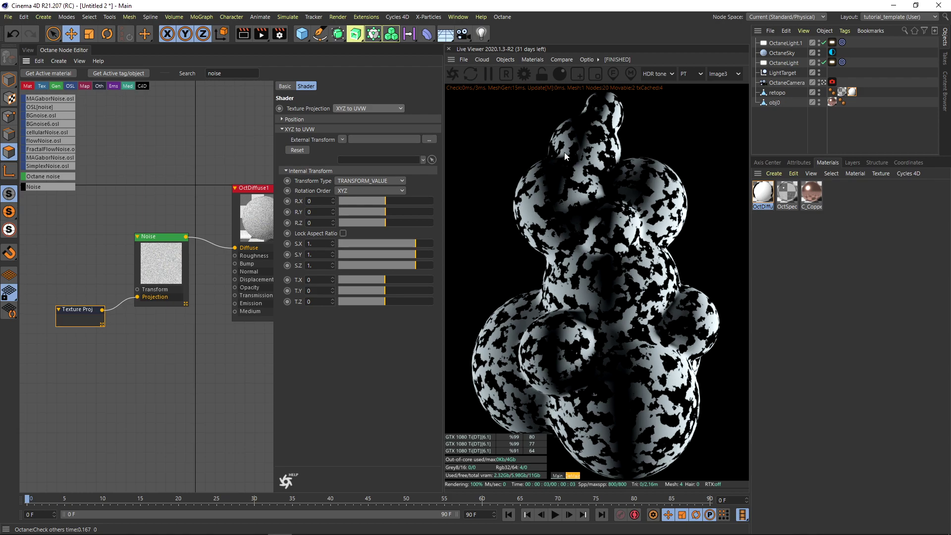
pyautogui.moveTo(88, 314); pyautogui.dragTo(86, 311)
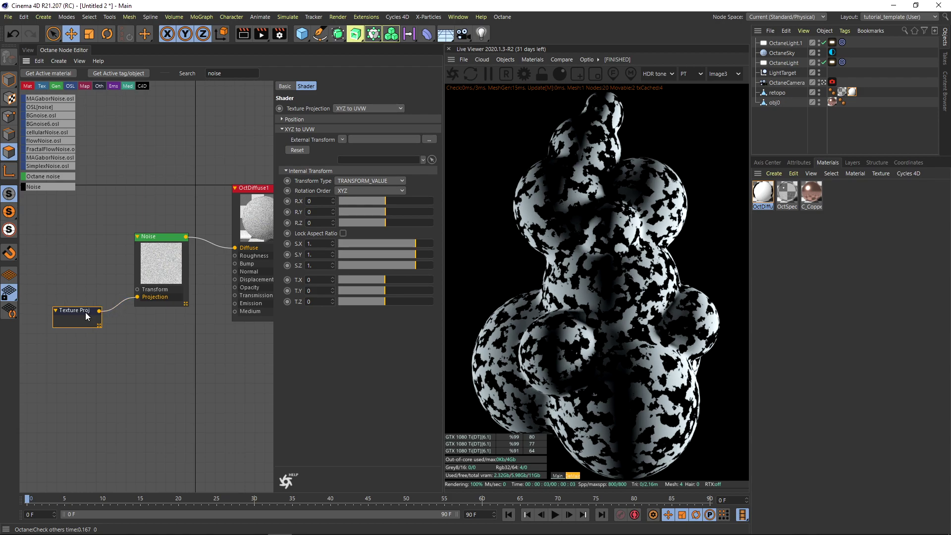
# Add a UVW transform node to the diffuse material's noise and place it above the texture projection node
pyautogui.click(167, 249)
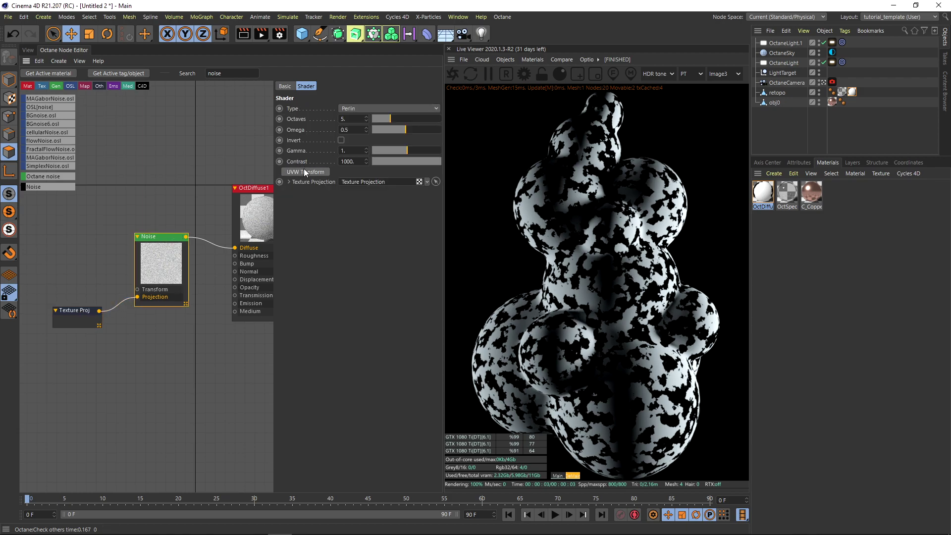
pyautogui.click(304, 172)
pyautogui.moveTo(80, 292); pyautogui.dragTo(76, 283)
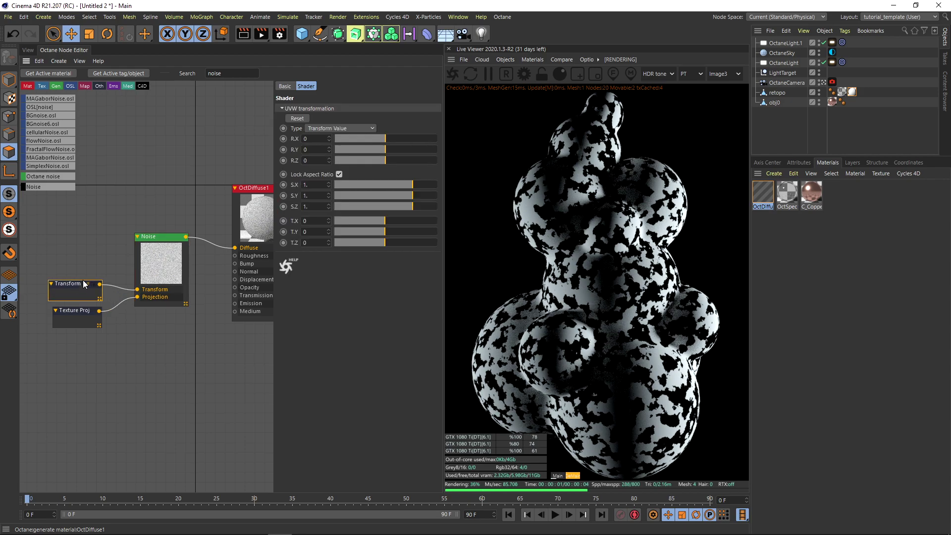
# Enlarge the preview noise by trying locked-ratio transform scales of 10 and 5, settling on 4
pyautogui.click(313, 185)
pyautogui.write('10')
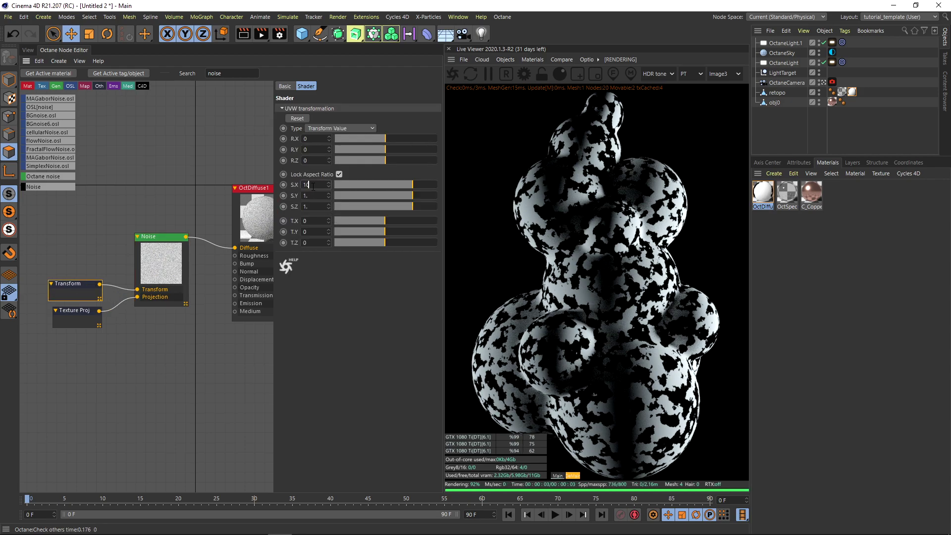
pyautogui.press('Return')
pyautogui.moveTo(315, 186); pyautogui.dragTo(304, 198)
pyautogui.write('5')
pyautogui.press('Return')
pyautogui.write('4')
pyautogui.press('Return')
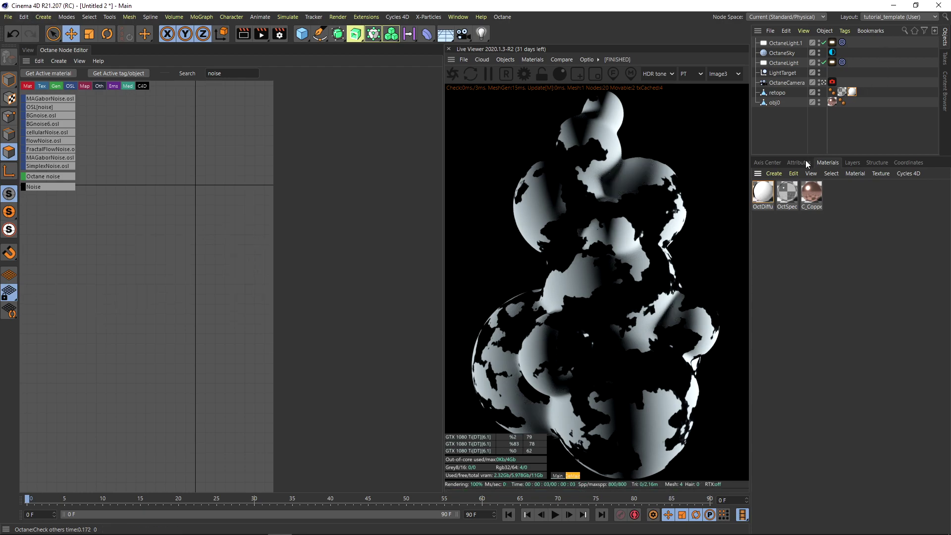
# Remove the diffuse material's tag from the retopo object and delete the diffuse material from the scene
pyautogui.click(795, 196)
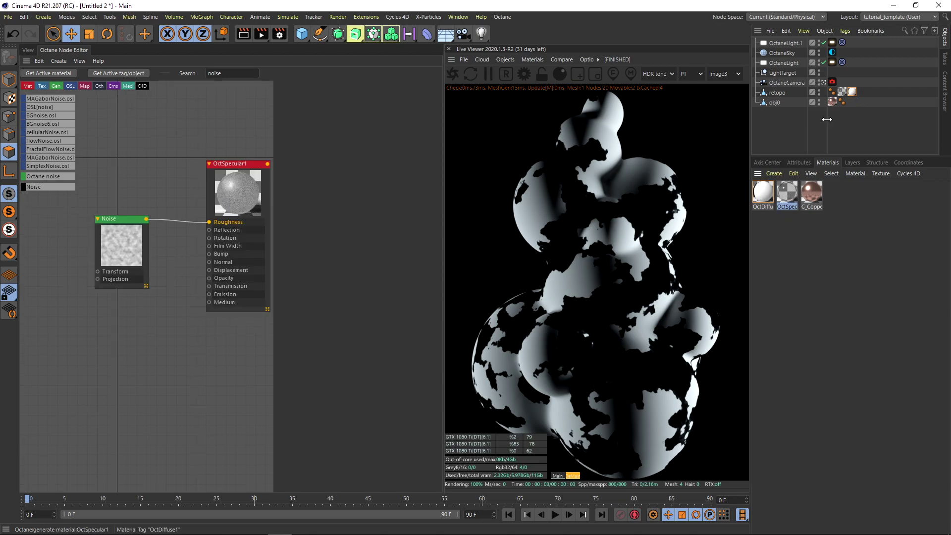
pyautogui.click(852, 92)
pyautogui.press('Delete')
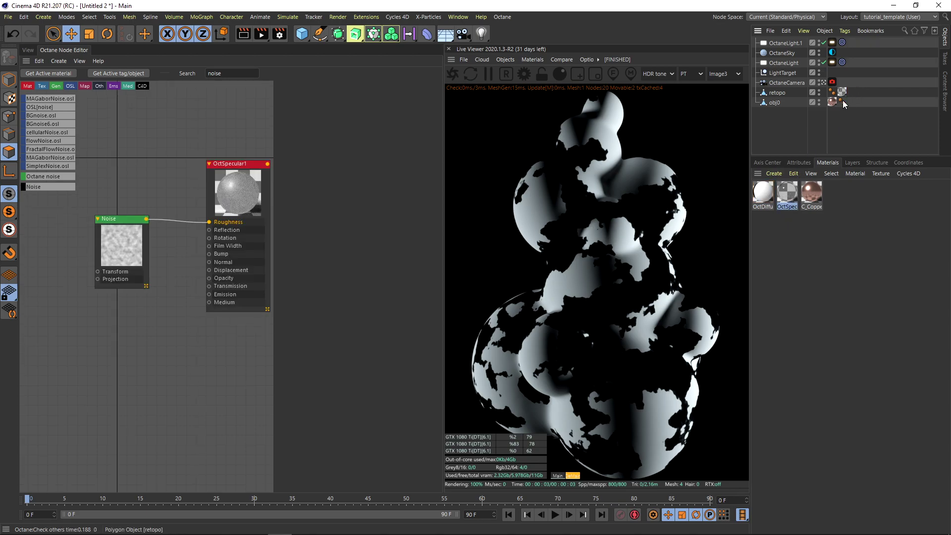
pyautogui.click(767, 197)
pyautogui.press('Delete')
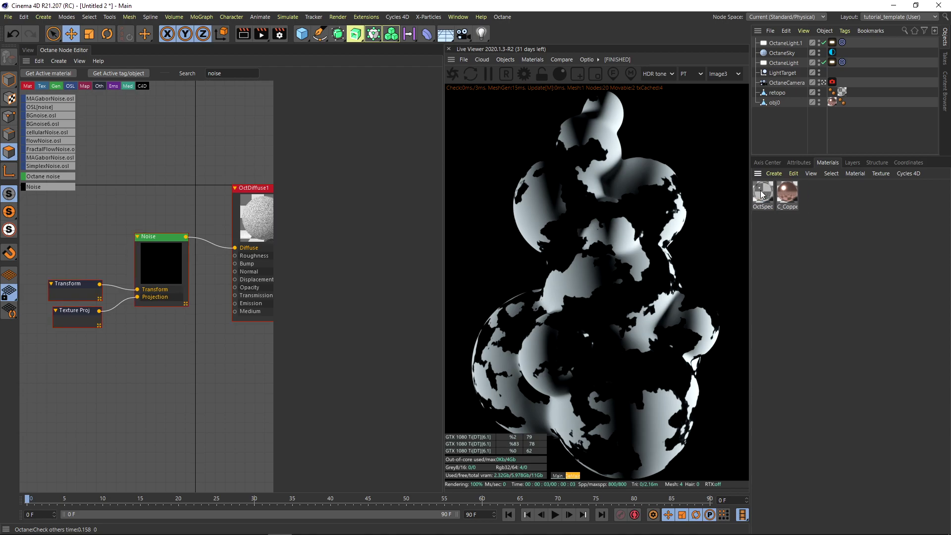
# Set the specular material's roughness noise contrast to 1000 and give it a texture projection of XYZ to UVW
pyautogui.moveTo(119, 219); pyautogui.dragTo(141, 207)
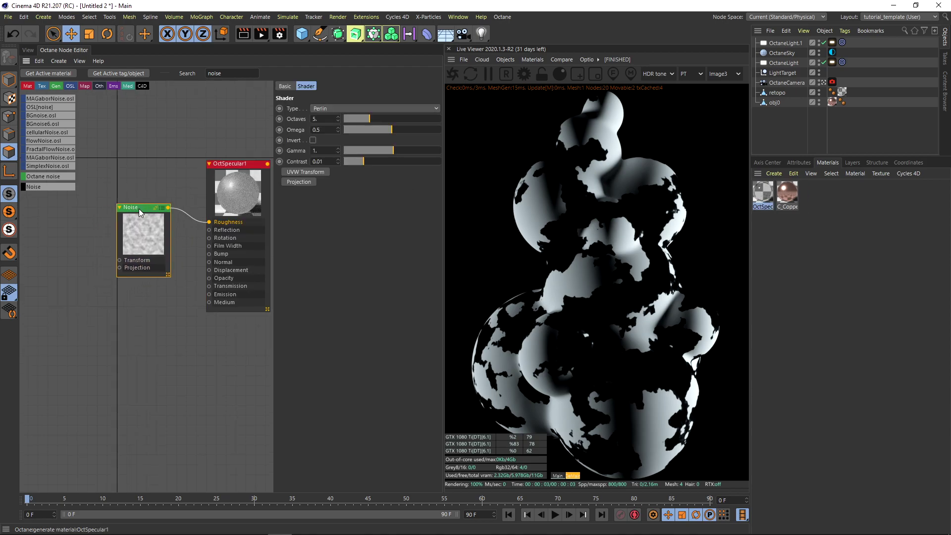
pyautogui.click(330, 163)
pyautogui.press('Return')
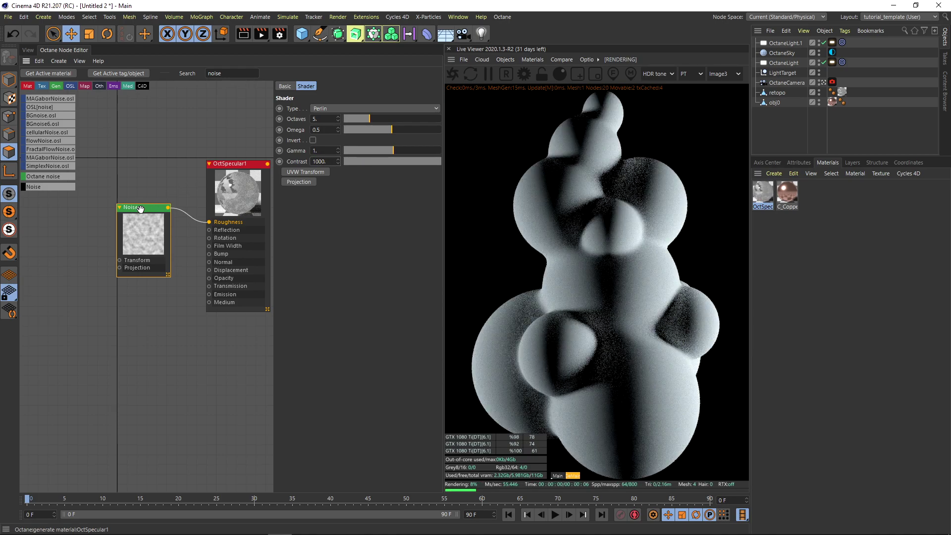
pyautogui.click(298, 181)
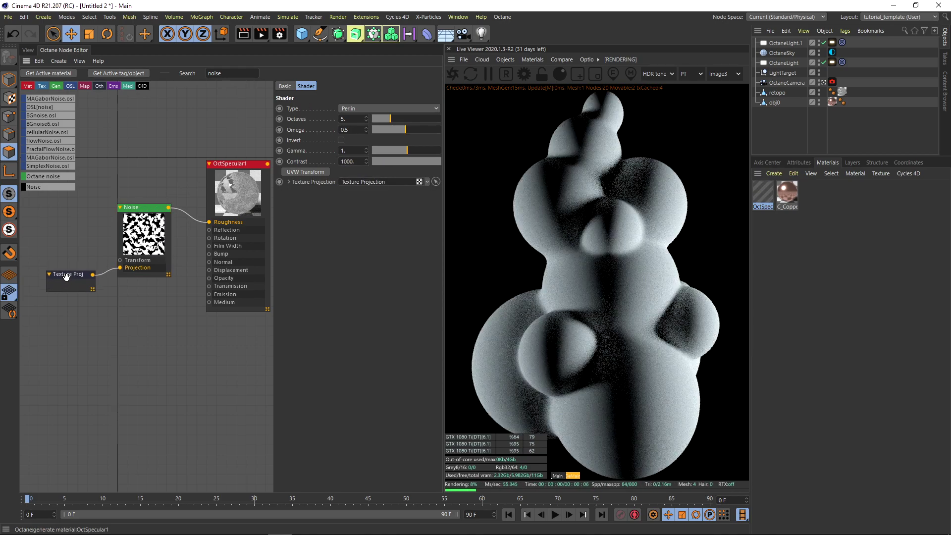
pyautogui.click(376, 108)
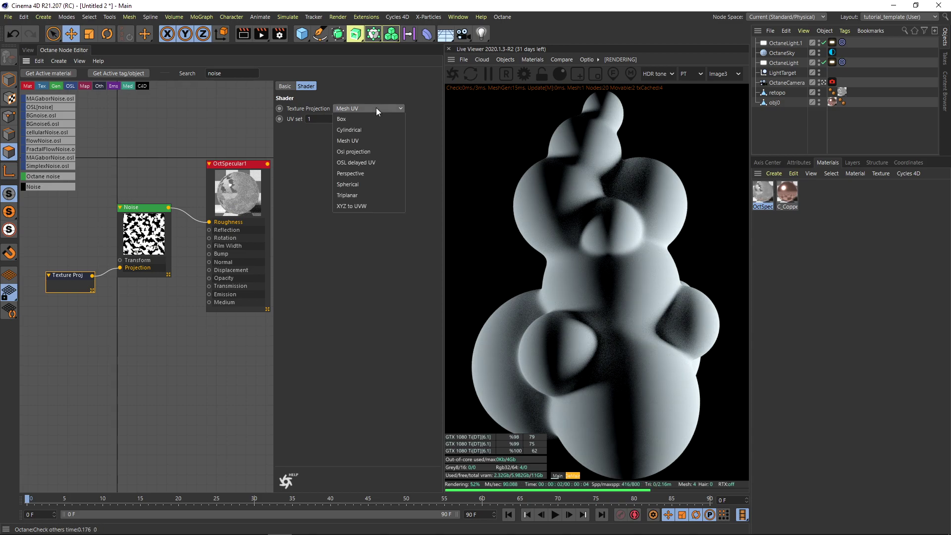
pyautogui.click(357, 207)
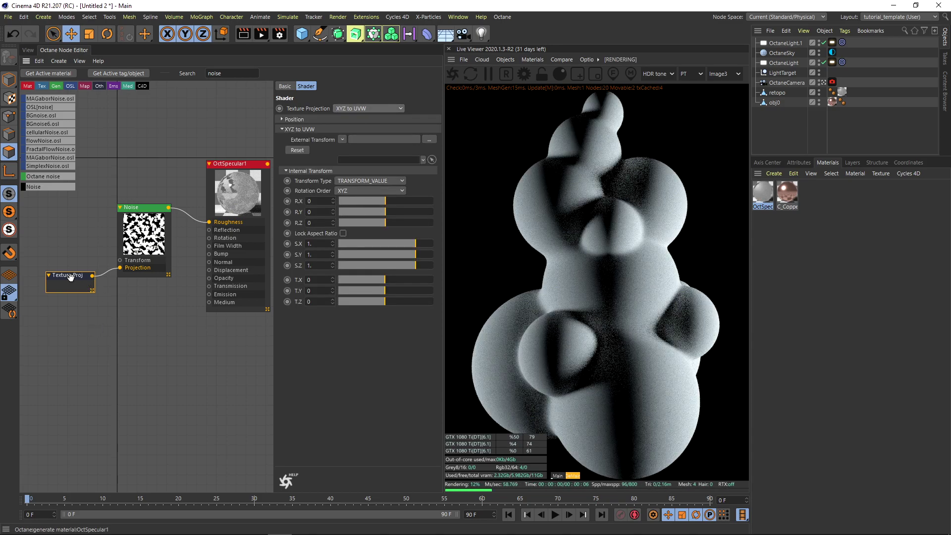
# Add a UVW transform node to the roughness noise, place it above the projection node, and scale it uniformly to 4
pyautogui.click(144, 232)
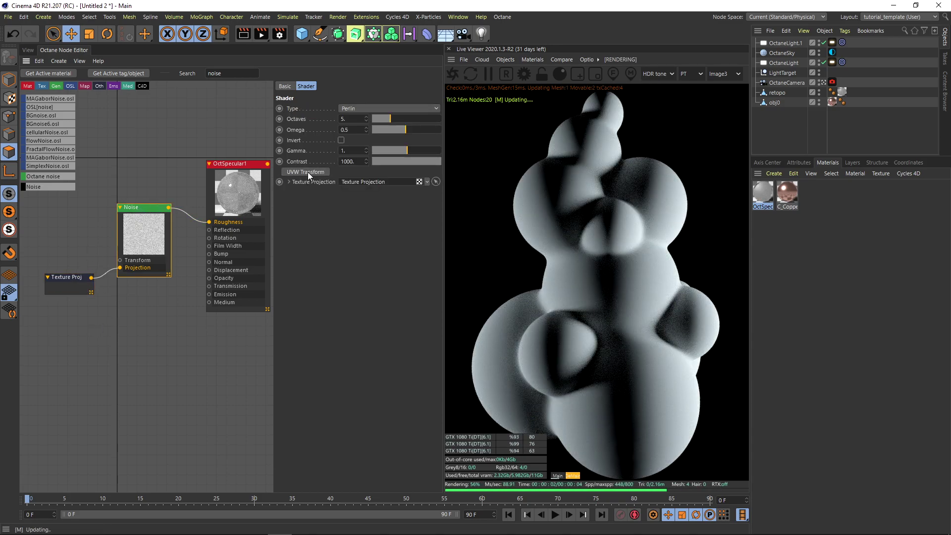
pyautogui.click(308, 172)
pyautogui.moveTo(61, 266); pyautogui.dragTo(59, 252)
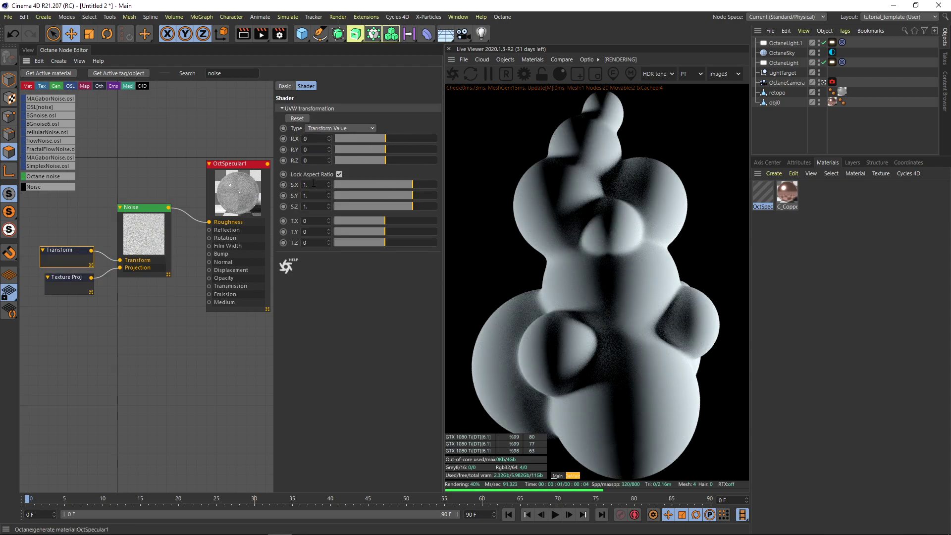
# Soften the roughness noise's edges by trying a contrast of 10 and settling on 40
pyautogui.click(158, 208)
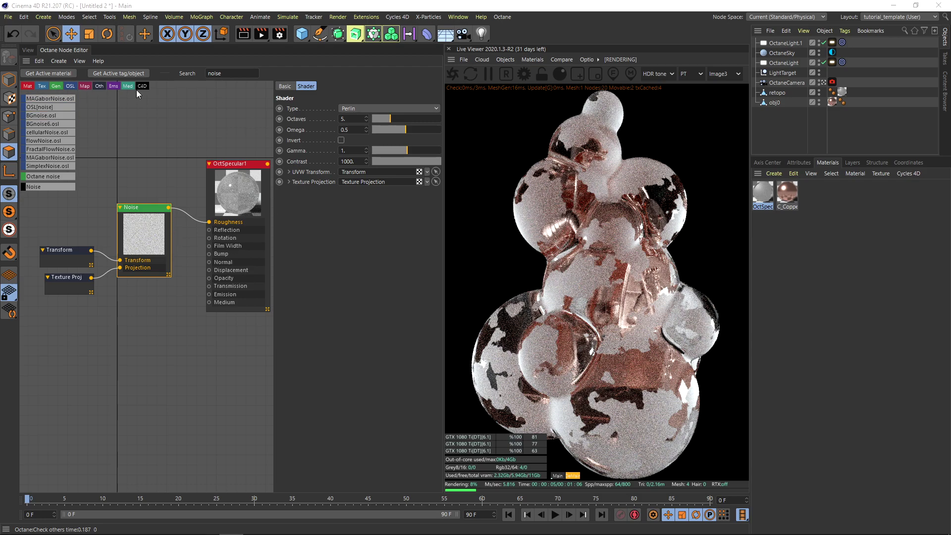
pyautogui.click(28, 49)
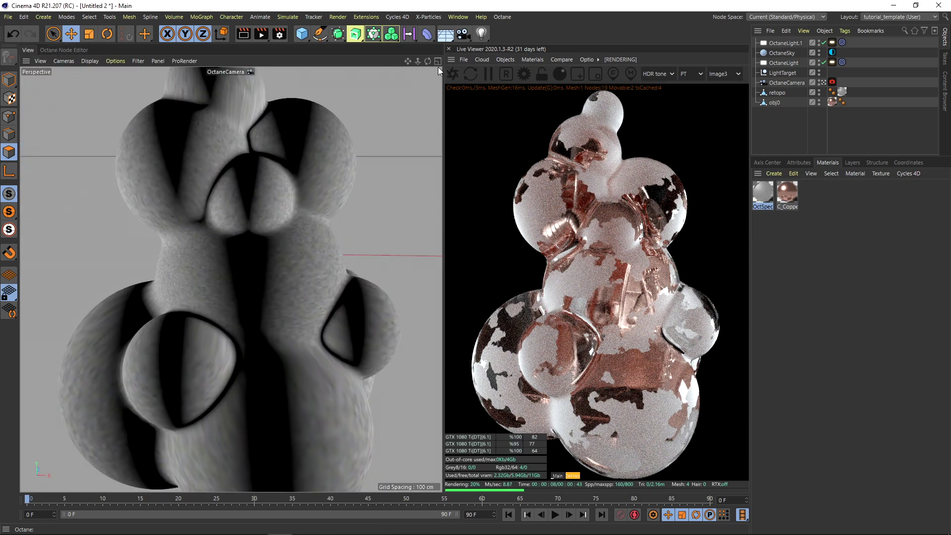
pyautogui.click(74, 50)
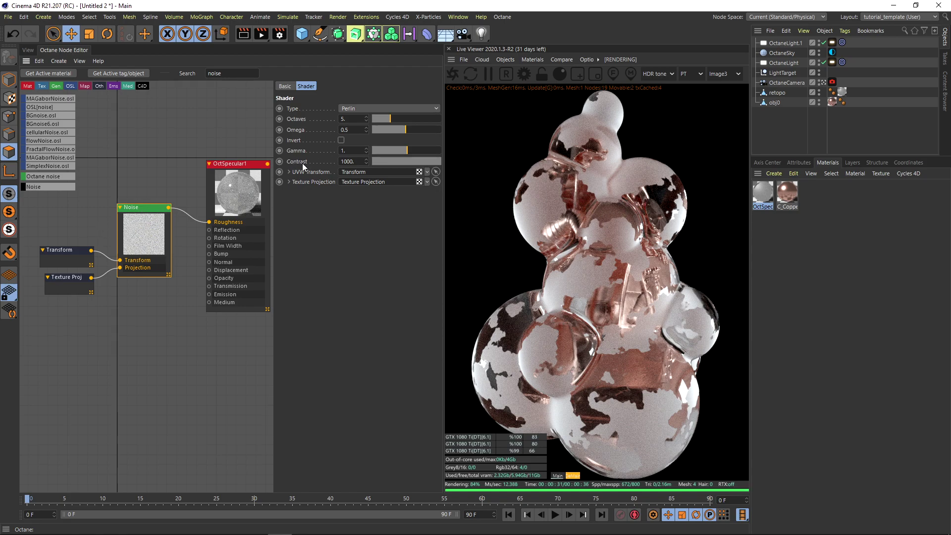
pyautogui.click(358, 162)
pyautogui.write('10')
pyautogui.press('Return')
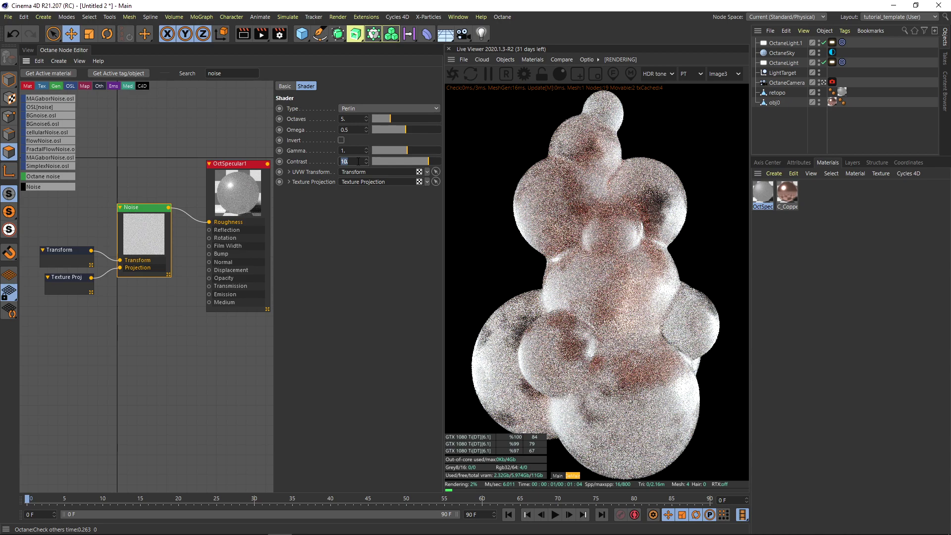
pyautogui.write('1')
pyautogui.write('40')
pyautogui.press('Return')
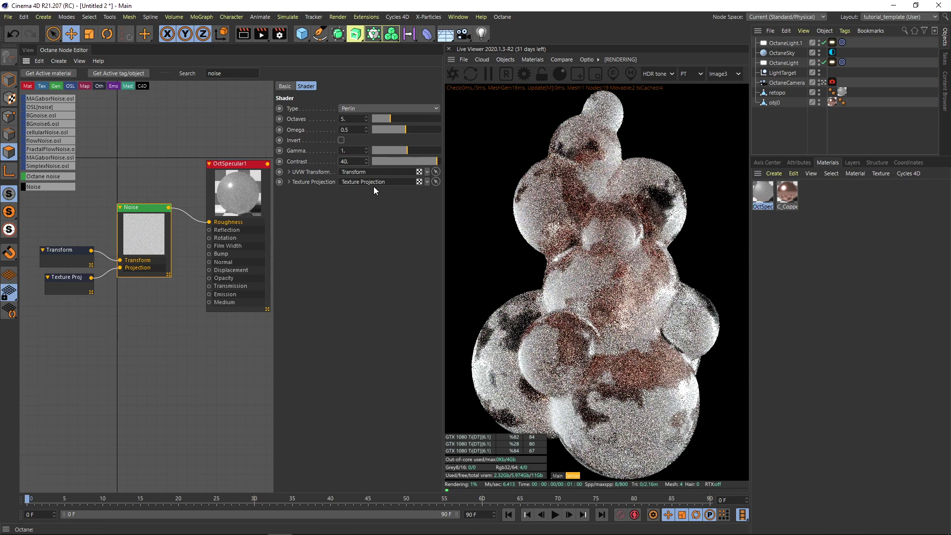
# Spread the nodes apart to make room between the noise and the specular material
pyautogui.moveTo(62, 248); pyautogui.dragTo(53, 275)
pyautogui.moveTo(138, 211); pyautogui.dragTo(127, 211)
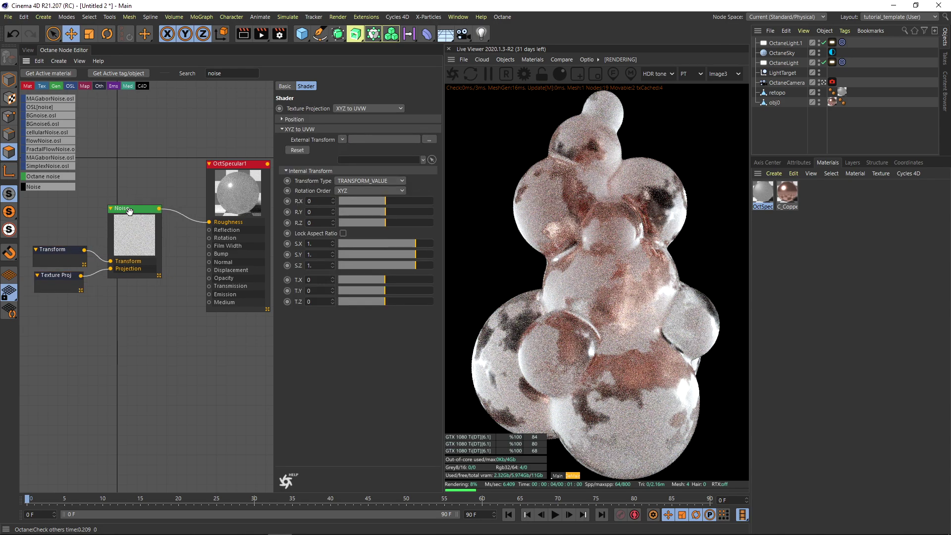
pyautogui.moveTo(224, 165); pyautogui.dragTo(249, 164)
pyautogui.moveTo(175, 165)
pyautogui.mouseDown(button='middle')
pyautogui.moveTo(165, 164)
pyautogui.moveTo(176, 167)
pyautogui.mouseUp(button='middle')
# Try higher and lower gamma values on the roughness noise and settle on about 1.19
pyautogui.click(141, 208)
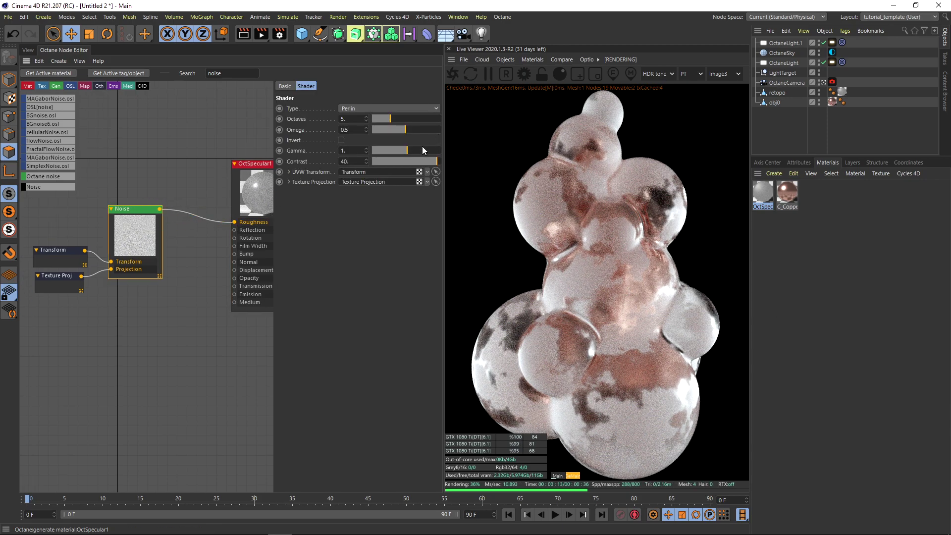
pyautogui.moveTo(406, 150); pyautogui.dragTo(411, 149)
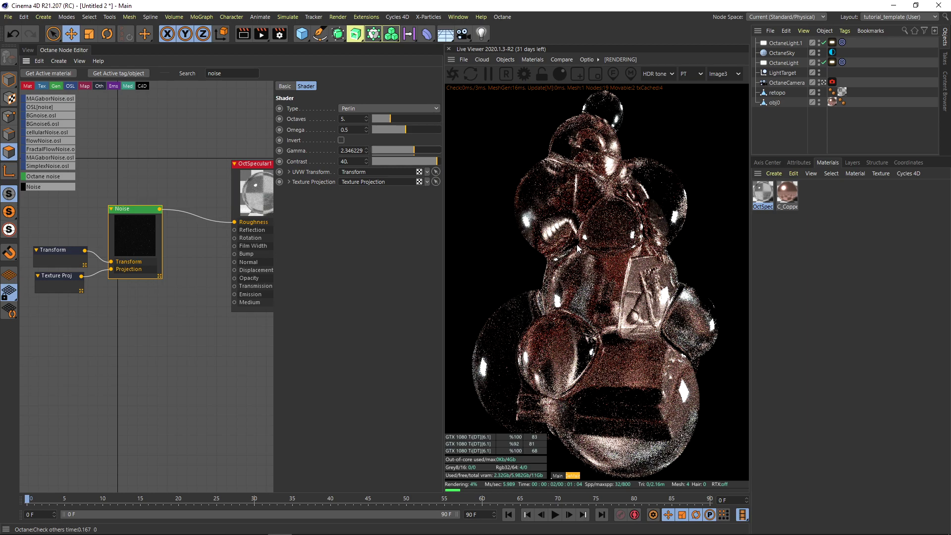
pyautogui.moveTo(412, 151); pyautogui.dragTo(400, 154)
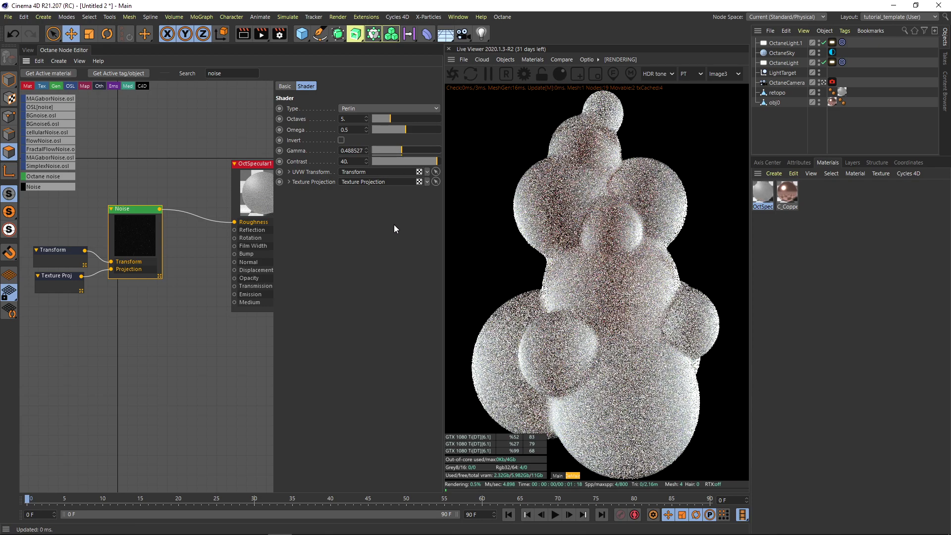
pyautogui.moveTo(402, 151); pyautogui.dragTo(403, 151)
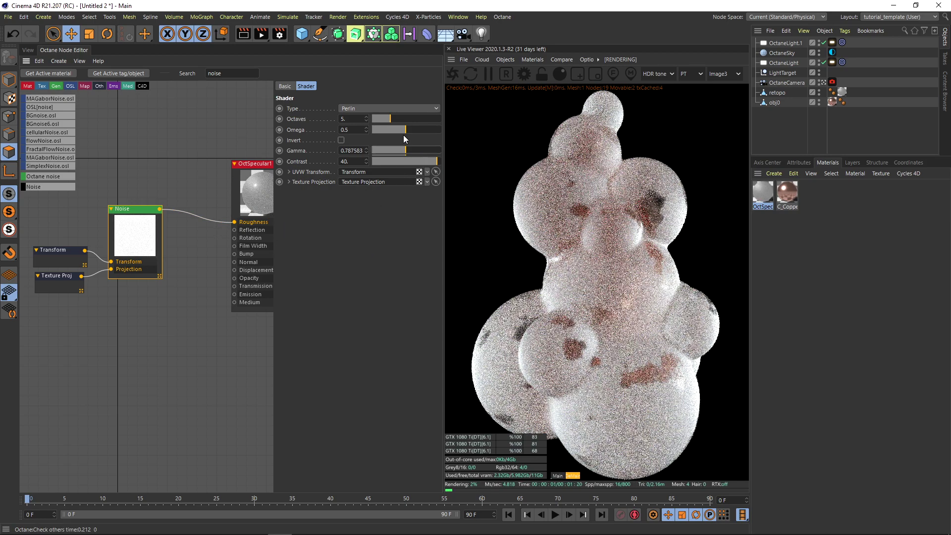
pyautogui.moveTo(406, 148); pyautogui.dragTo(406, 150)
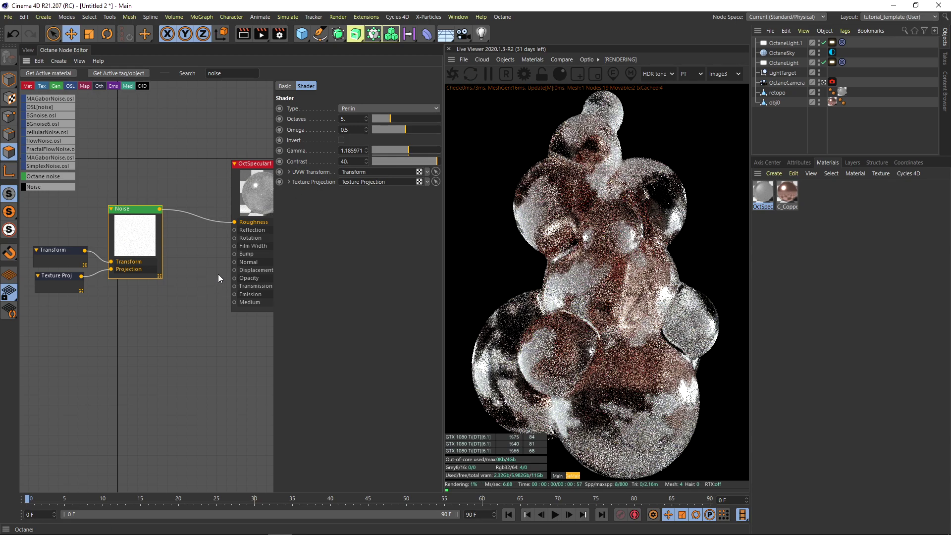
# Insert an Octane gradient between the noise and the material's Roughness channel and space the nodes out
pyautogui.doubleClick(217, 75)
pyautogui.write('gr')
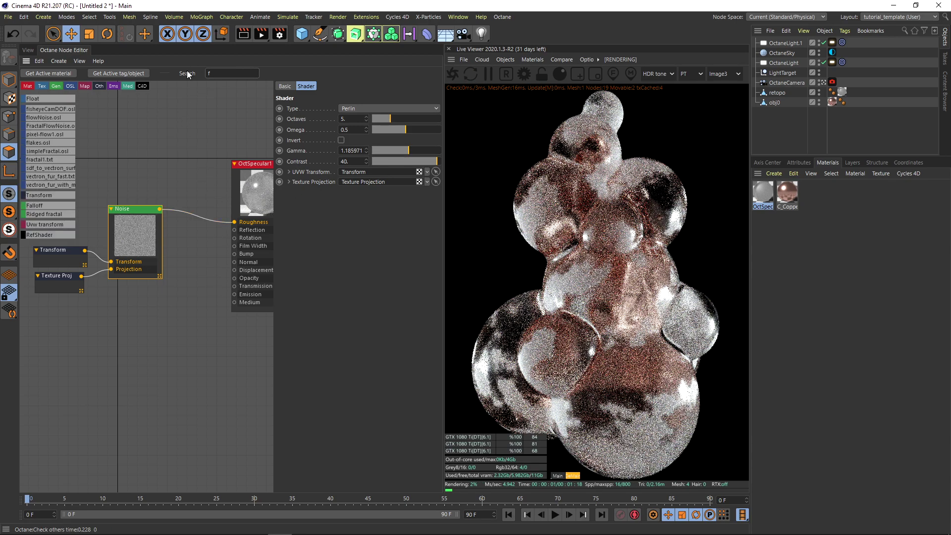
pyautogui.write('adient')
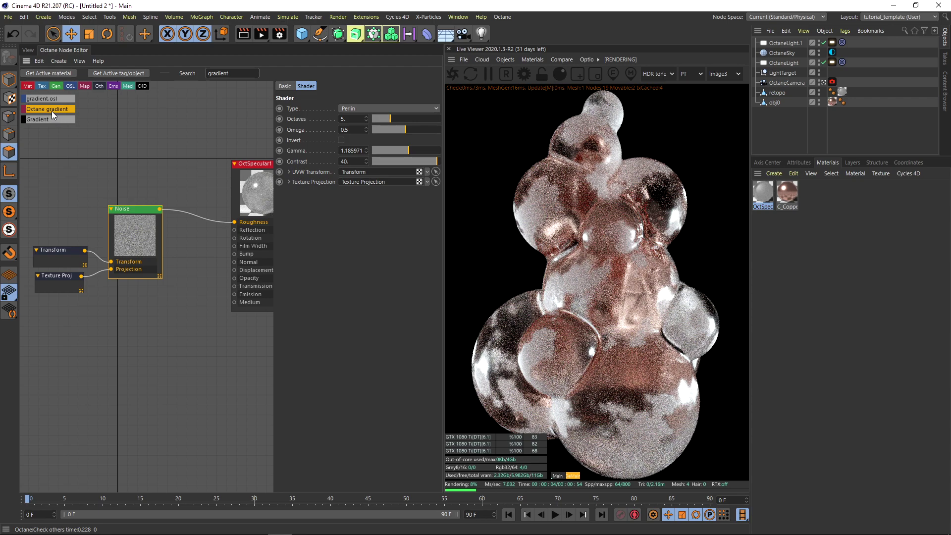
pyautogui.moveTo(51, 111); pyautogui.dragTo(209, 221)
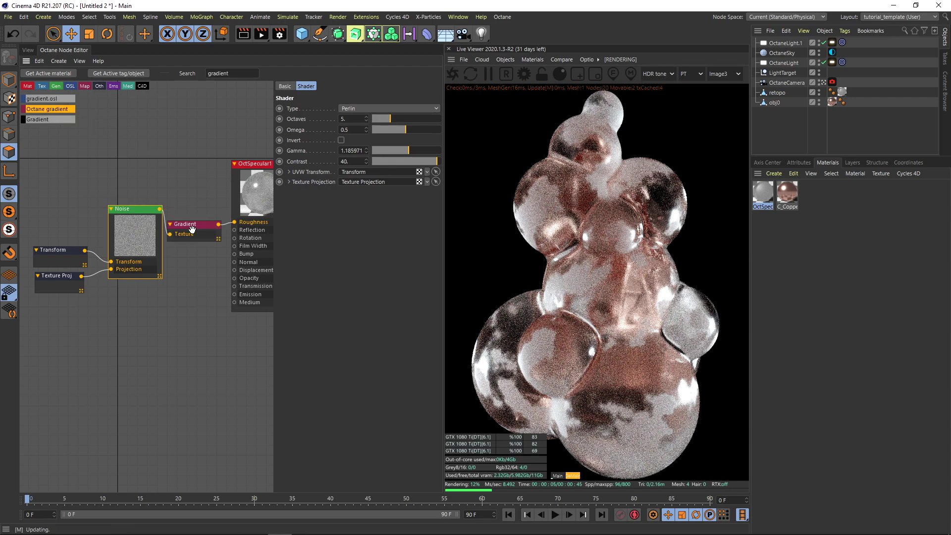
pyautogui.moveTo(27, 218); pyautogui.dragTo(124, 308)
pyautogui.moveTo(138, 209); pyautogui.dragTo(116, 209)
pyautogui.moveTo(191, 226); pyautogui.dragTo(183, 220)
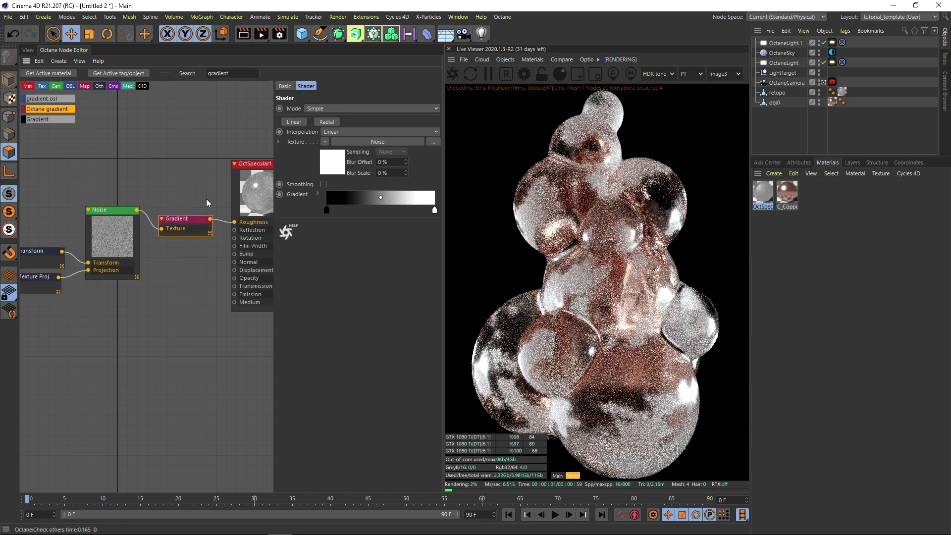
# Try brightening the gradient's black knot to white and restore it to black
pyautogui.doubleClick(327, 211)
pyautogui.moveTo(307, 244); pyautogui.dragTo(409, 245)
pyautogui.click(310, 259)
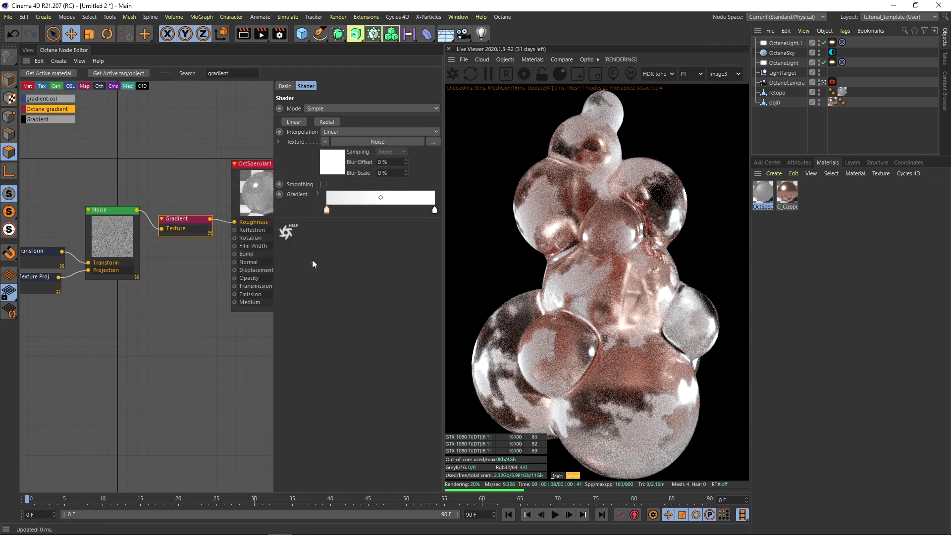
pyautogui.doubleClick(326, 210)
pyautogui.moveTo(322, 241); pyautogui.dragTo(262, 245)
pyautogui.click(307, 257)
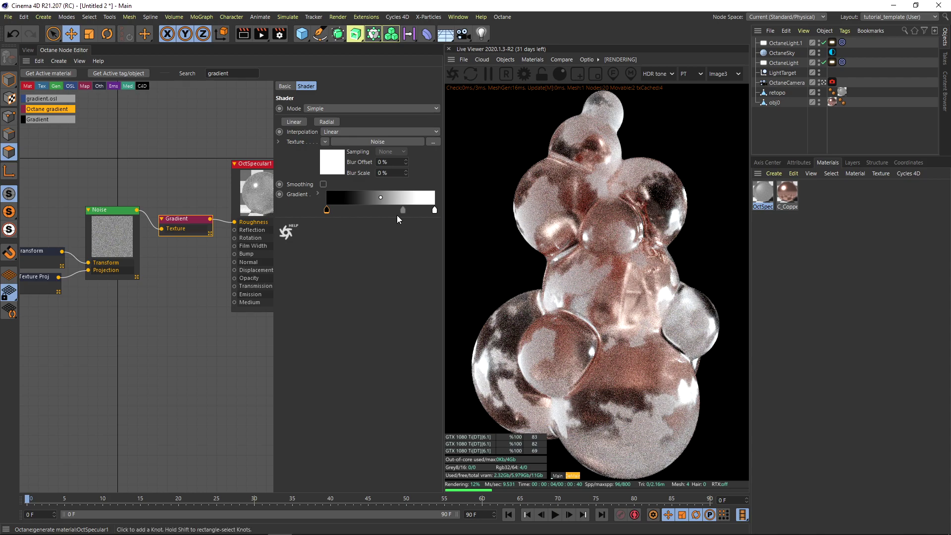
# Shift the gradient's black knot slightly inward to widen the clear areas of the glass
pyautogui.moveTo(326, 213)
pyautogui.mouseDown()
pyautogui.moveTo(381, 214)
pyautogui.moveTo(331, 213)
pyautogui.mouseUp()
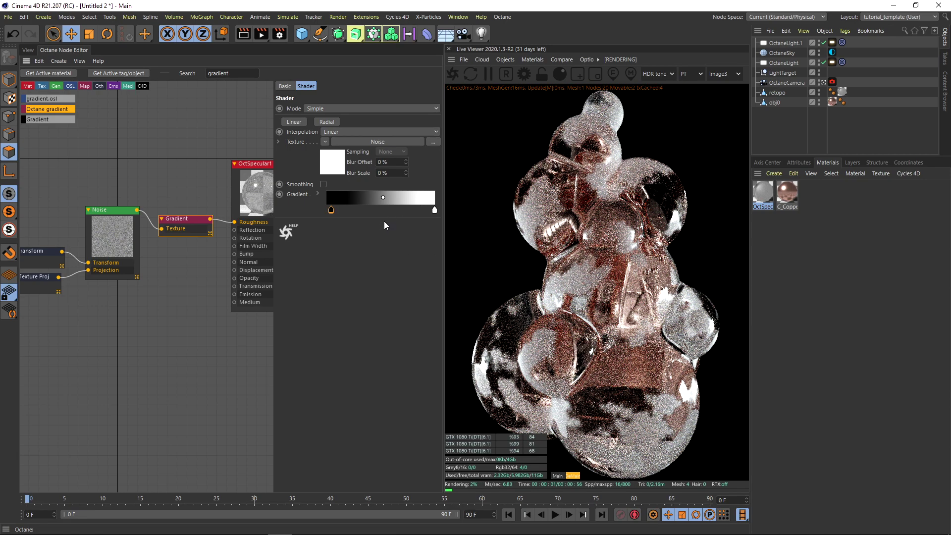
pyautogui.moveTo(332, 211); pyautogui.dragTo(331, 212)
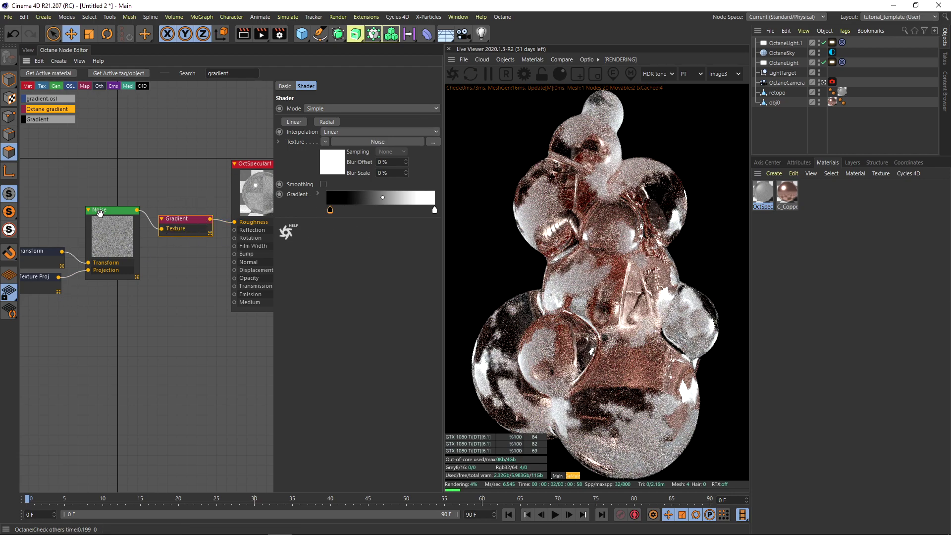
# Set the roughness noise transform's locked-ratio scale to 10
pyautogui.click(43, 256)
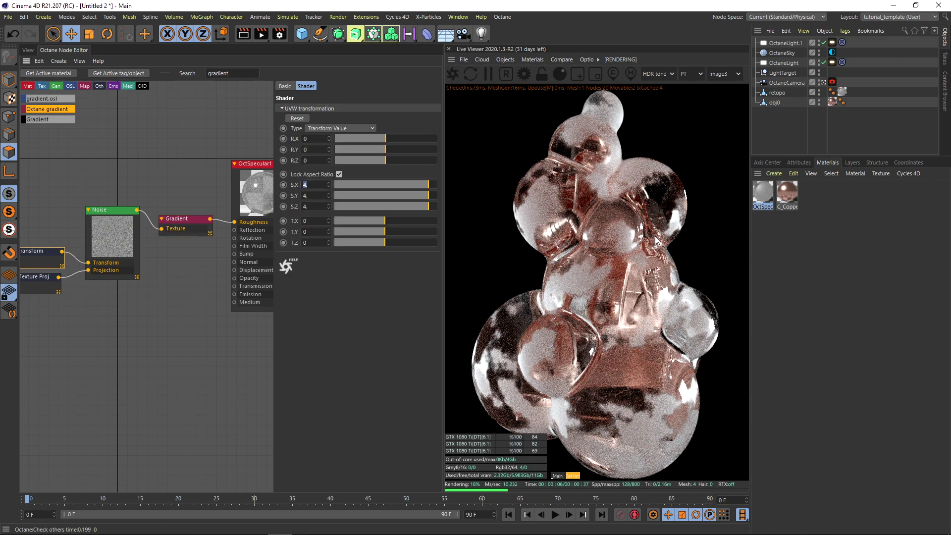
pyautogui.press('Return')
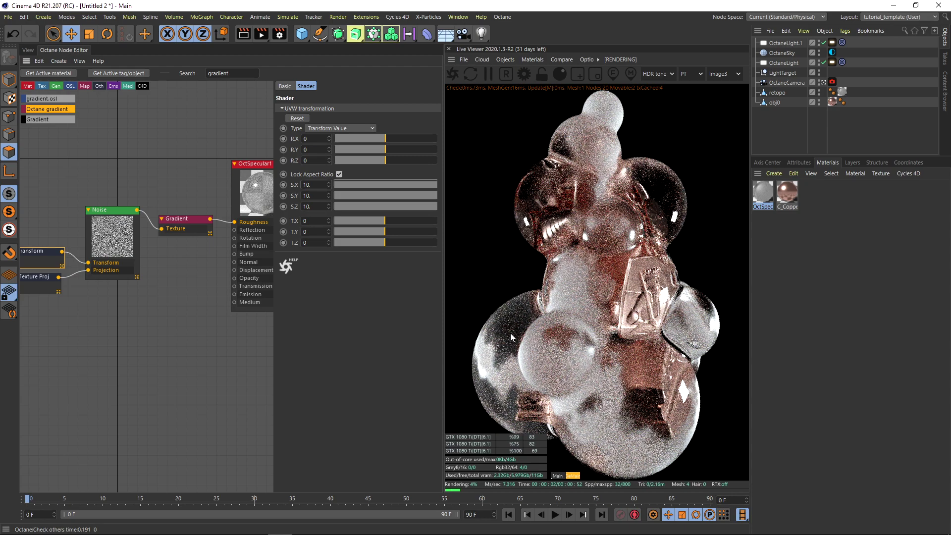
# Set the roughness noise's Octaves to 10
pyautogui.click(115, 223)
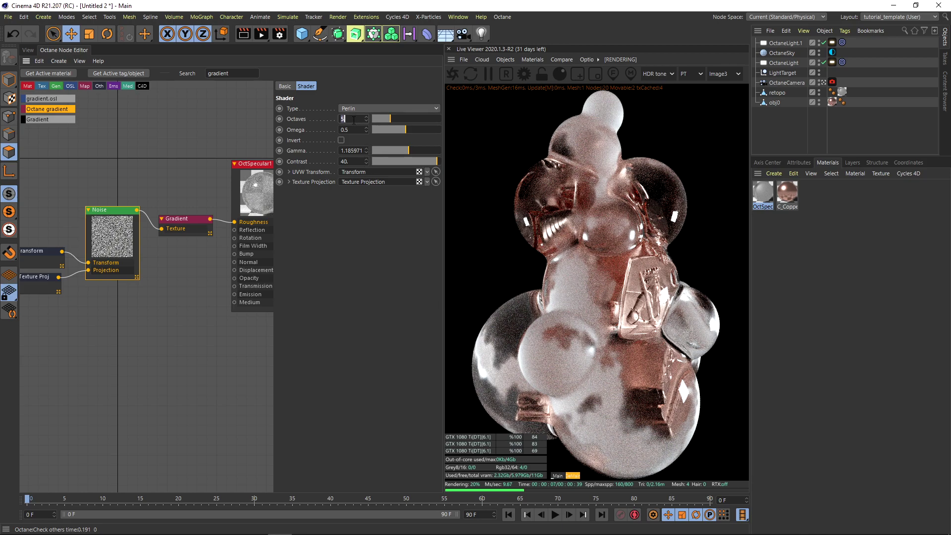
pyautogui.write('10.')
pyautogui.press('Return')
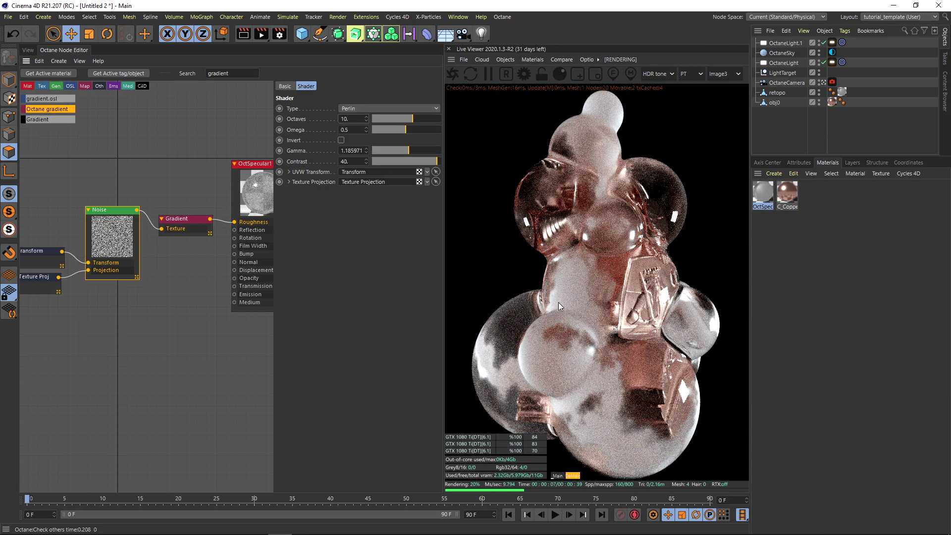
# Try an Omega value of 1 on the roughness noise
pyautogui.click(356, 129)
pyautogui.write('1')
pyautogui.press('Return')
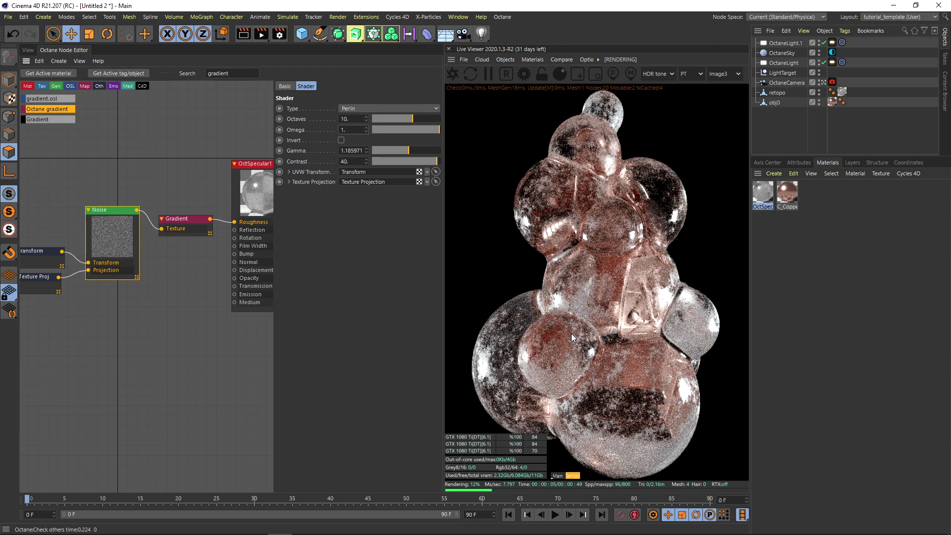
# Set the roughness noise's Omega to 0.7
pyautogui.click(357, 129)
pyautogui.write('0,7')
pyautogui.press('Return')
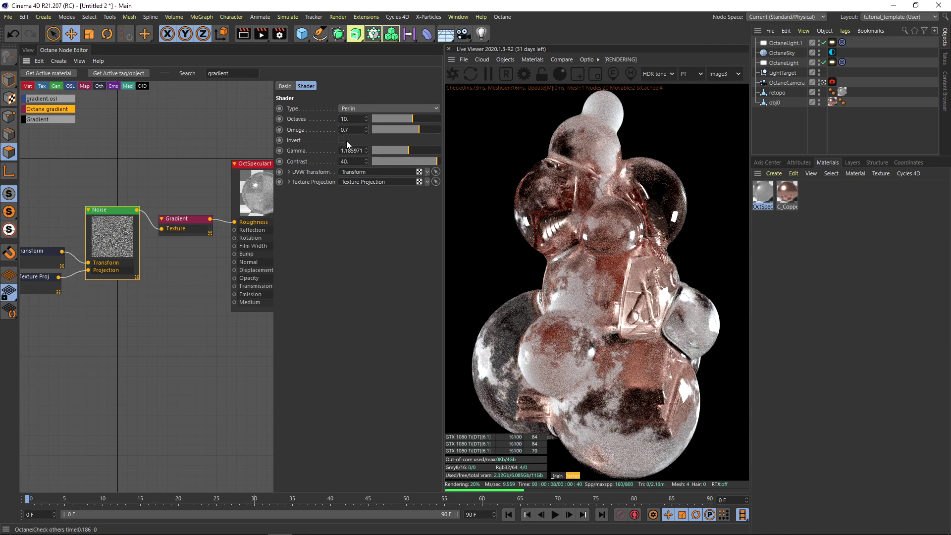
# Lower the roughness noise's Gamma to about 0.56 at frame 0 and set a keyframe for it
pyautogui.click(173, 222)
pyautogui.click(104, 212)
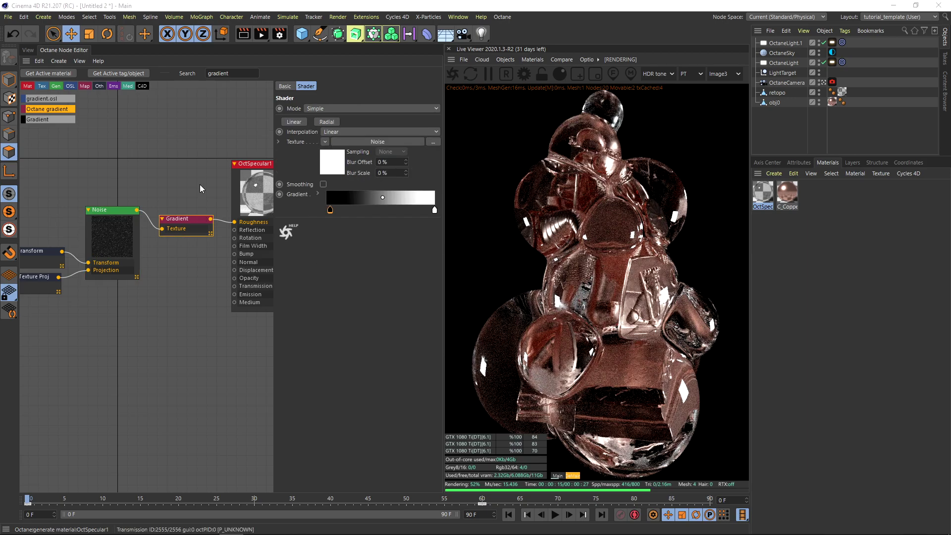
pyautogui.click(107, 213)
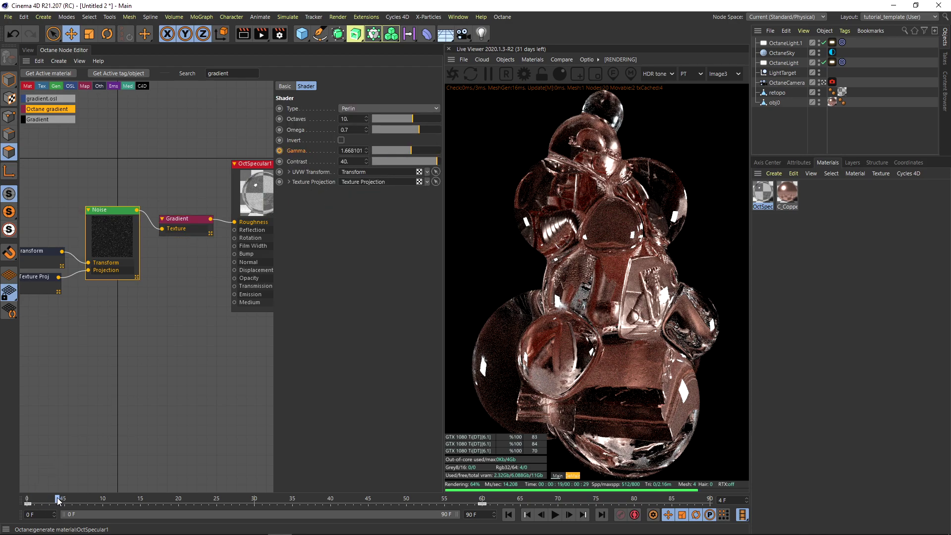
pyautogui.moveTo(416, 152); pyautogui.dragTo(401, 152)
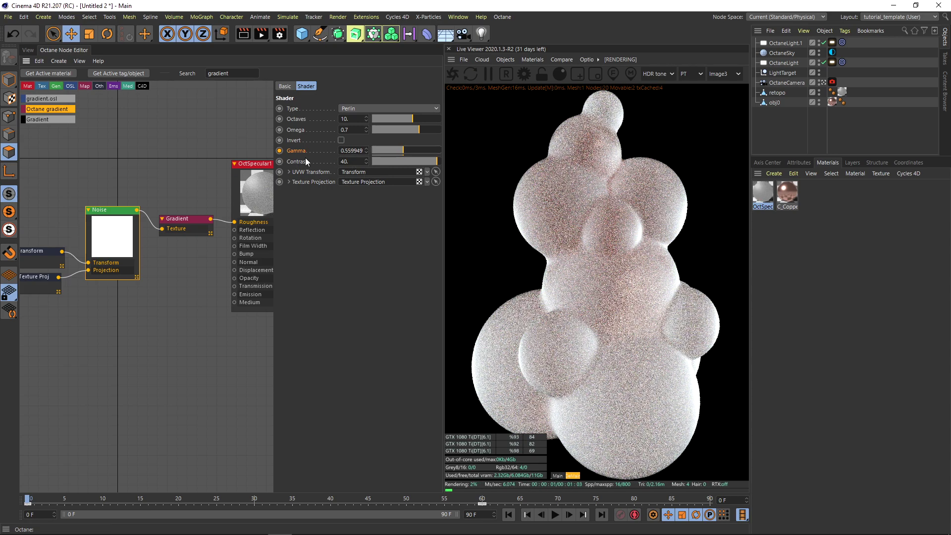
pyautogui.click(279, 151)
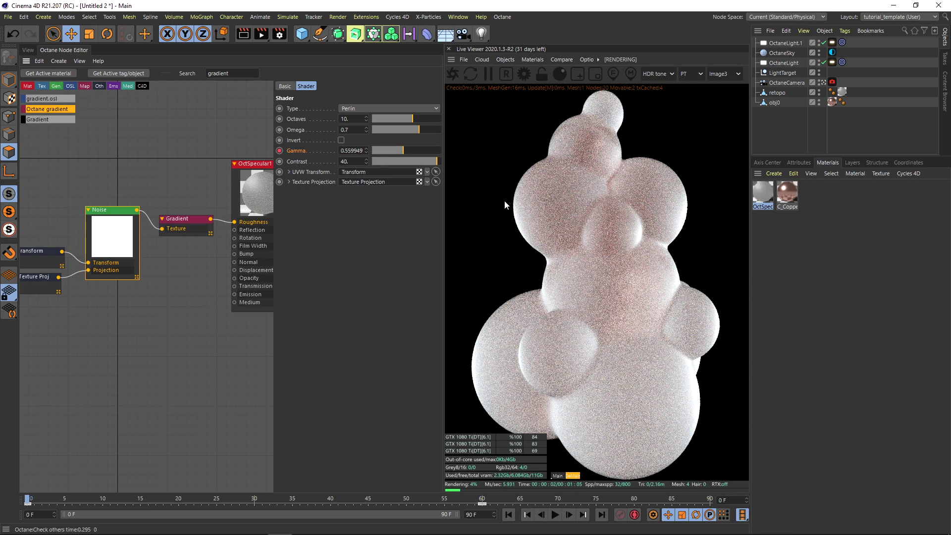
# Raise the noise's Gamma to about 1.79 at frame 60 and keyframe it
pyautogui.moveTo(189, 502); pyautogui.dragTo(482, 510)
pyautogui.moveTo(403, 150)
pyautogui.mouseDown()
pyautogui.moveTo(418, 151)
pyautogui.moveTo(410, 155)
pyautogui.mouseUp()
pyautogui.moveTo(406, 153); pyautogui.dragTo(409, 154)
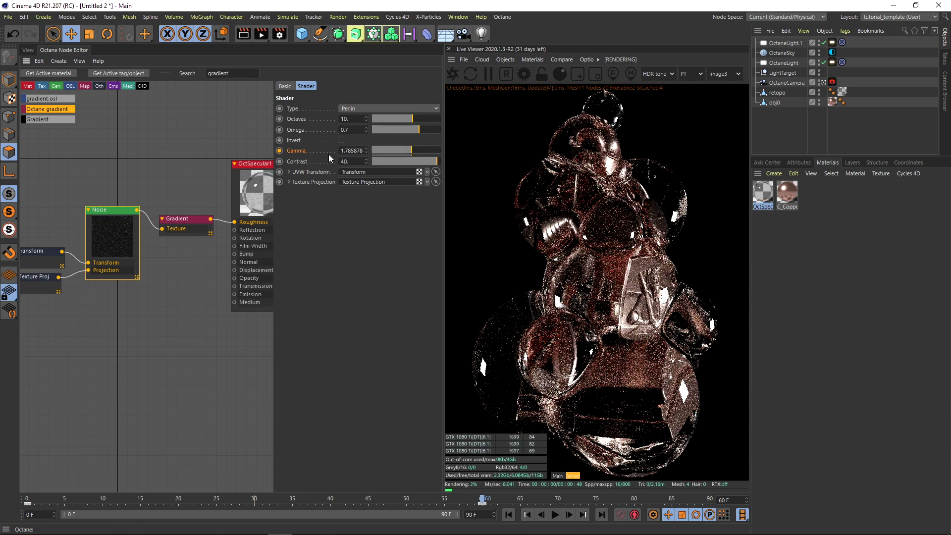
pyautogui.click(280, 151)
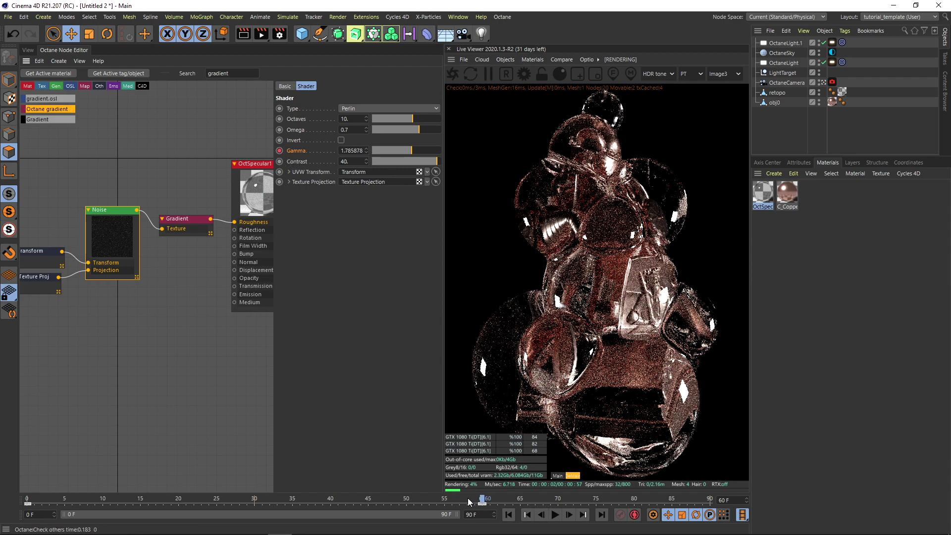
# Scrub through the animation and shorten the timeline to end at frame 60
pyautogui.moveTo(31, 500); pyautogui.dragTo(483, 503)
pyautogui.doubleClick(473, 515)
pyautogui.write('60')
pyautogui.press('Return')
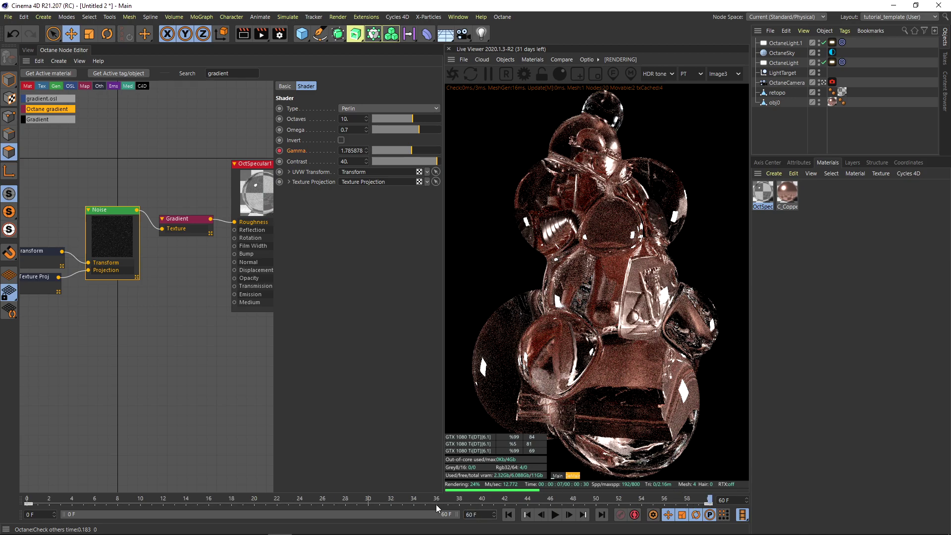
# Keyframe the glass material's Index at its current value of 2 on frame 15
pyautogui.click(27, 500)
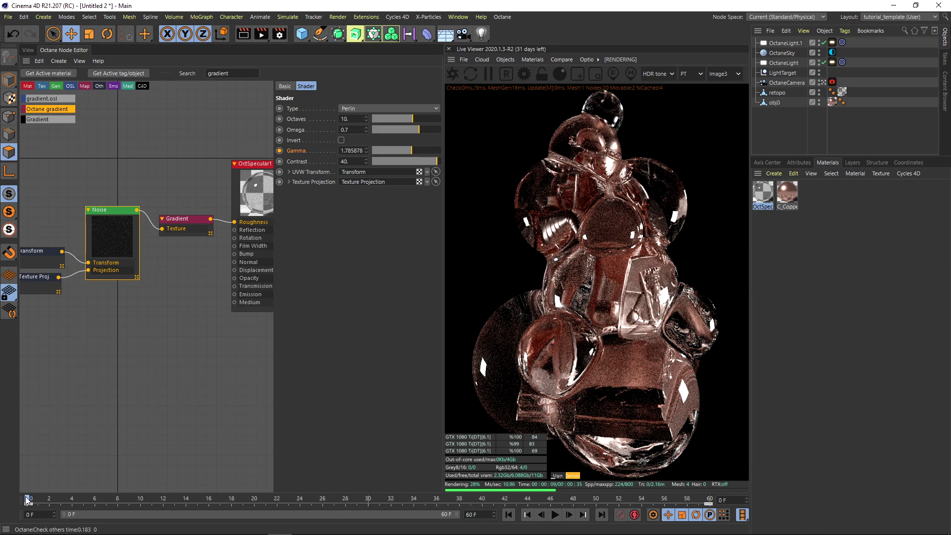
pyautogui.click(251, 174)
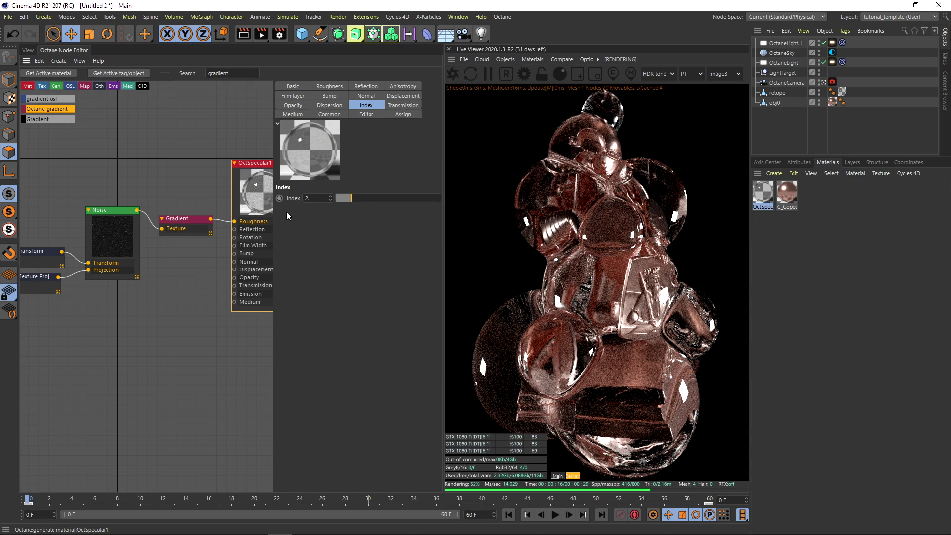
pyautogui.click(136, 500)
pyautogui.keyDown('ctrl'); pyautogui.click(280, 198); pyautogui.keyUp('ctrl')
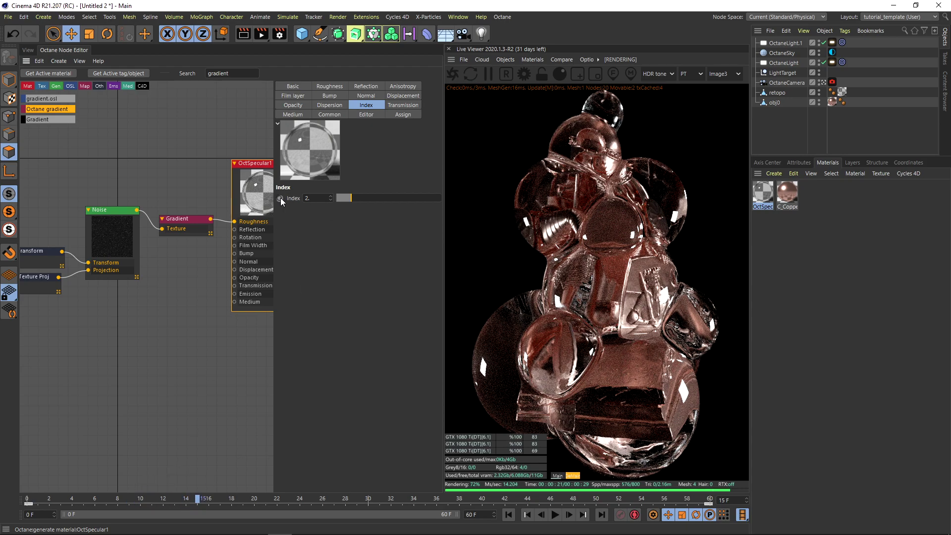
# Set the glass material's Index to 1 at frame 60 and keyframe it
pyautogui.moveTo(220, 502); pyautogui.dragTo(710, 500)
pyautogui.doubleClick(314, 198)
pyautogui.write('1')
pyautogui.press('Return')
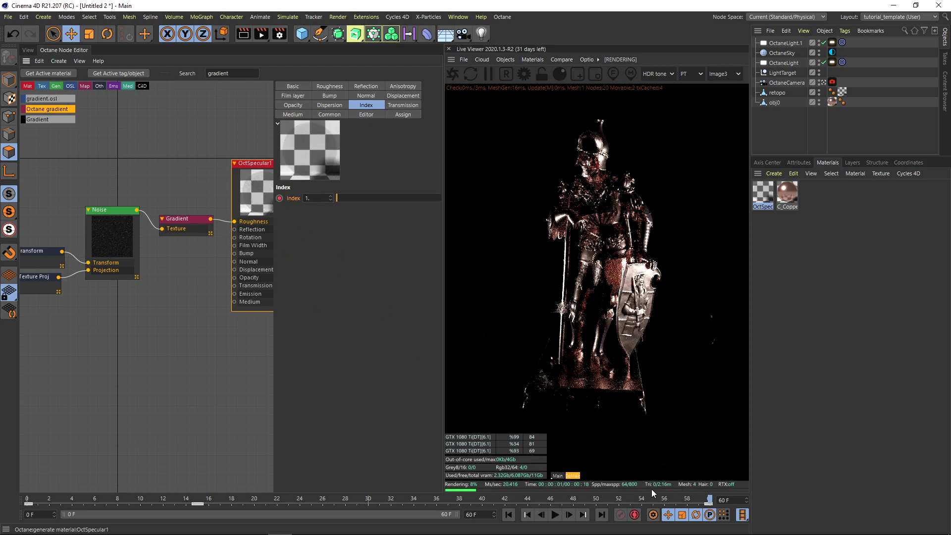
# Bring up the perspective viewport and scrub back from the last frame to preview the index animation in the render
pyautogui.moveTo(674, 497); pyautogui.dragTo(634, 498)
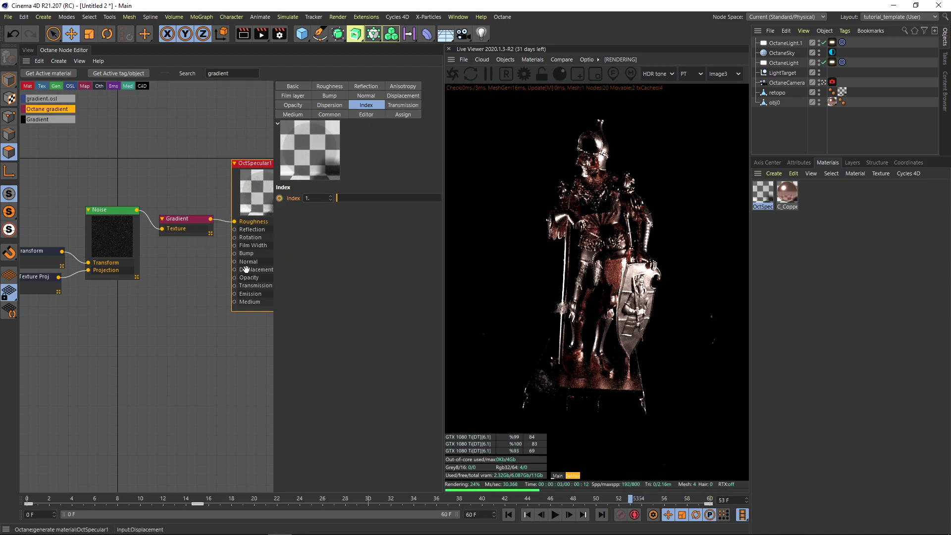
pyautogui.click(32, 50)
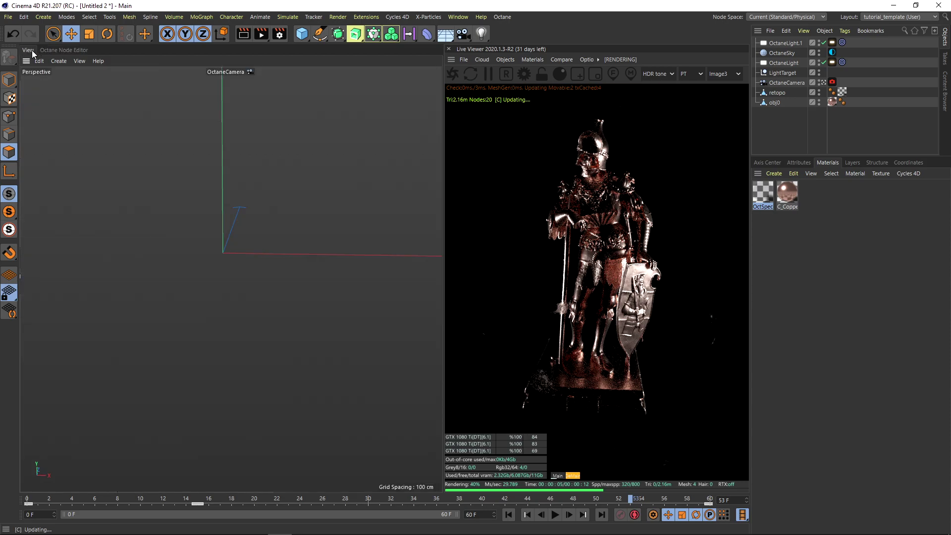
pyautogui.moveTo(577, 497); pyautogui.dragTo(450, 502)
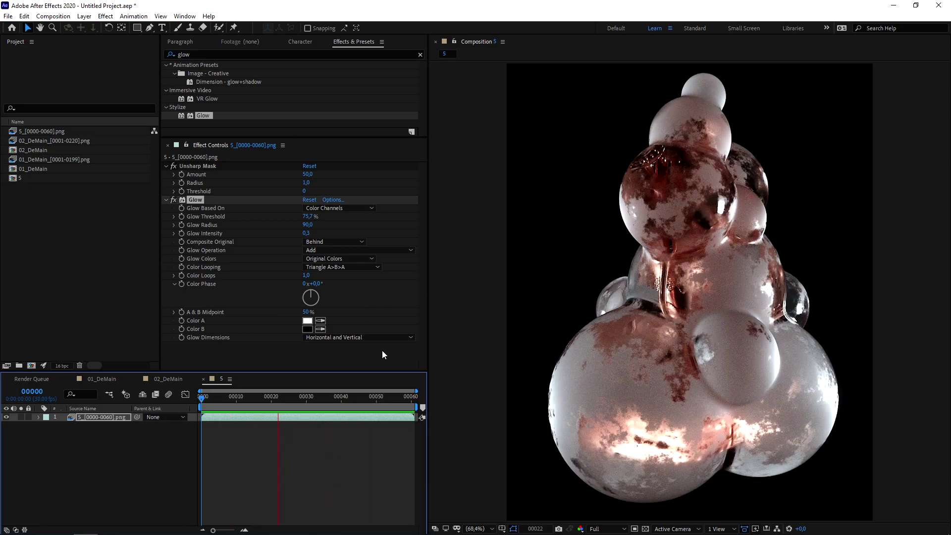
# Switch to After Effects, scrub the rendered reveal sequence and look at the 02_DeMain and 01_DeMain compositions
pyautogui.click(263, 397)
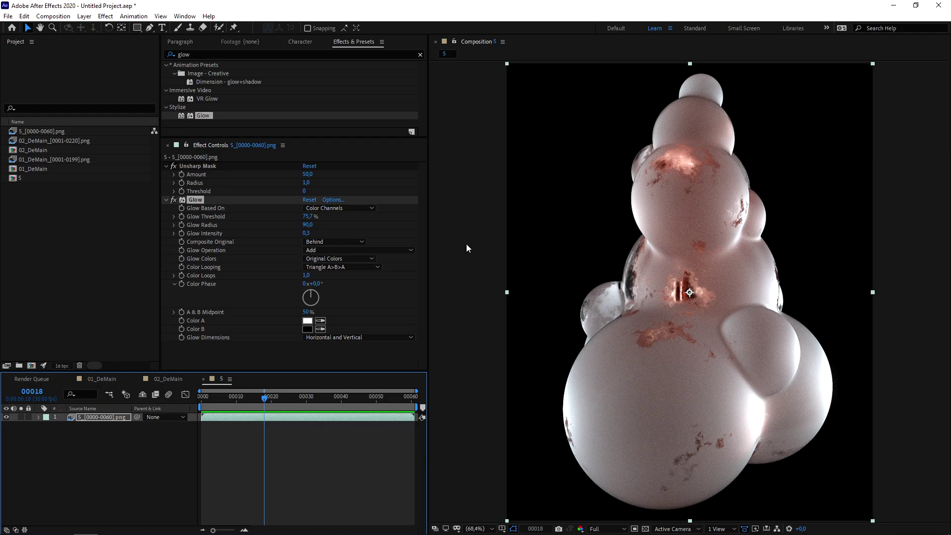
pyautogui.moveTo(272, 398); pyautogui.dragTo(293, 398)
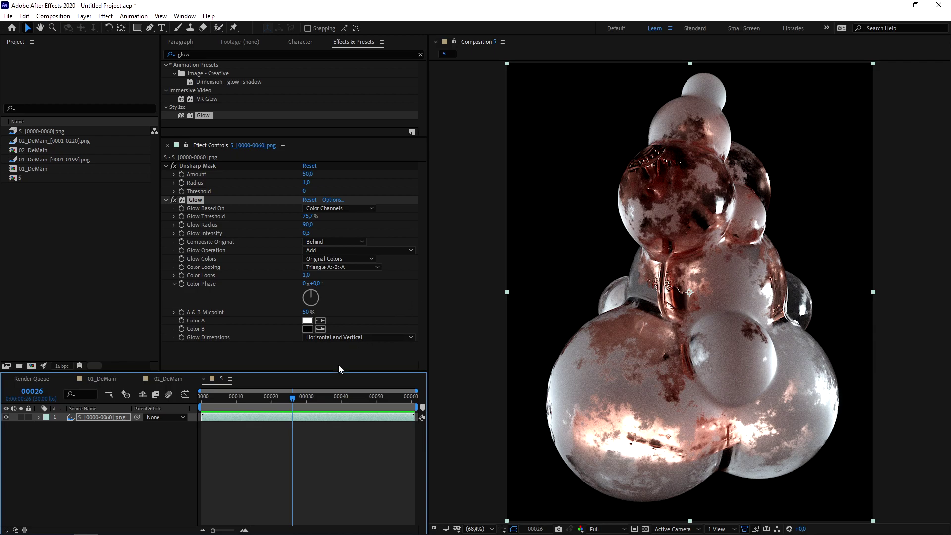
pyautogui.moveTo(293, 398); pyautogui.dragTo(347, 406)
pyautogui.click(167, 380)
pyautogui.click(94, 379)
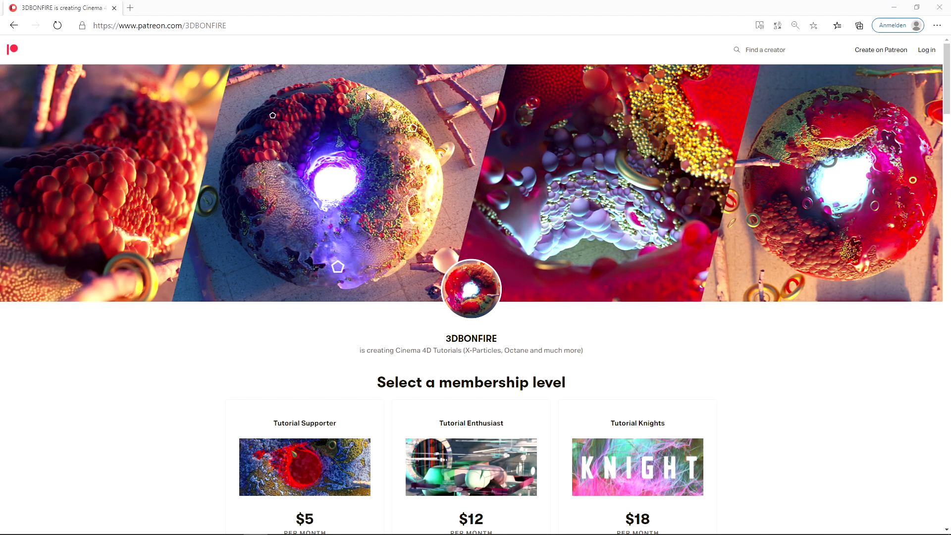
# Switch to the browser and highlight the 3DBONFIRE Patreon address and page title, and look through the membership levels
pyautogui.moveTo(225, 26); pyautogui.dragTo(143, 30)
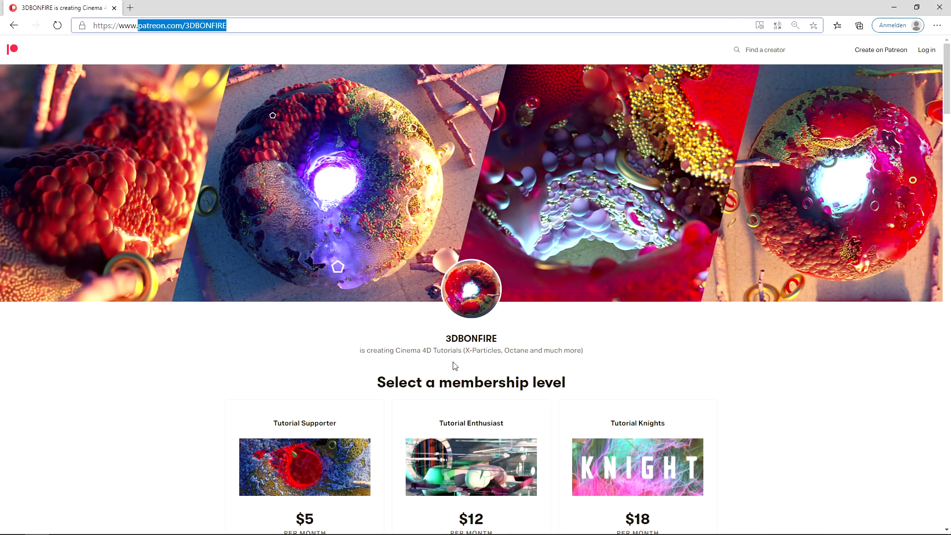
pyautogui.moveTo(447, 339); pyautogui.dragTo(501, 342)
pyautogui.scroll(-6, 595, 336)
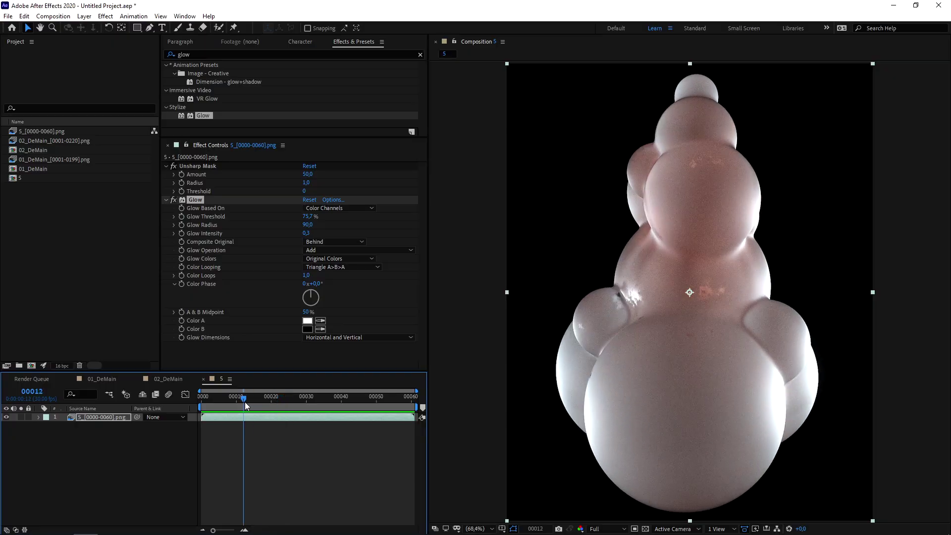
# Return to After Effects and scrub the rendered sequence back and forth to examine the glass reveal
pyautogui.moveTo(245, 403); pyautogui.dragTo(324, 408)
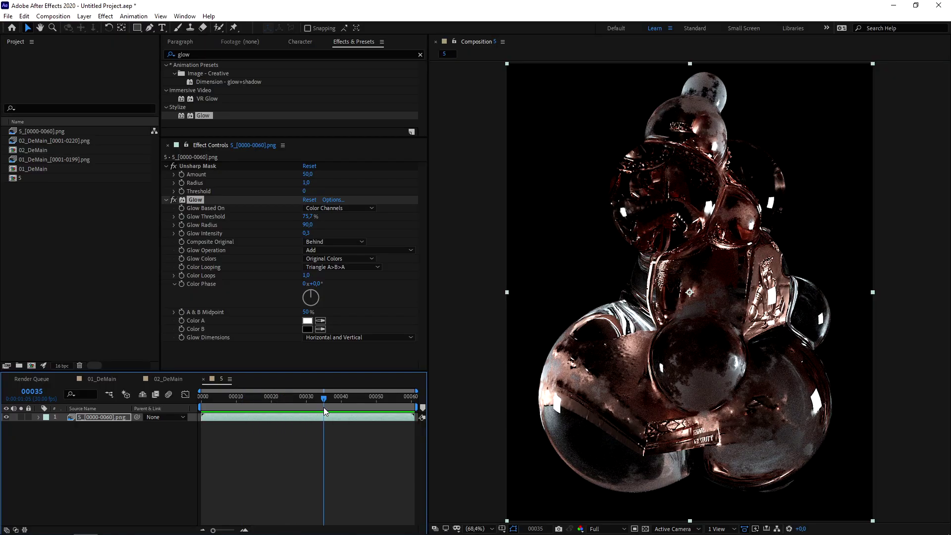
pyautogui.moveTo(324, 408); pyautogui.dragTo(260, 403)
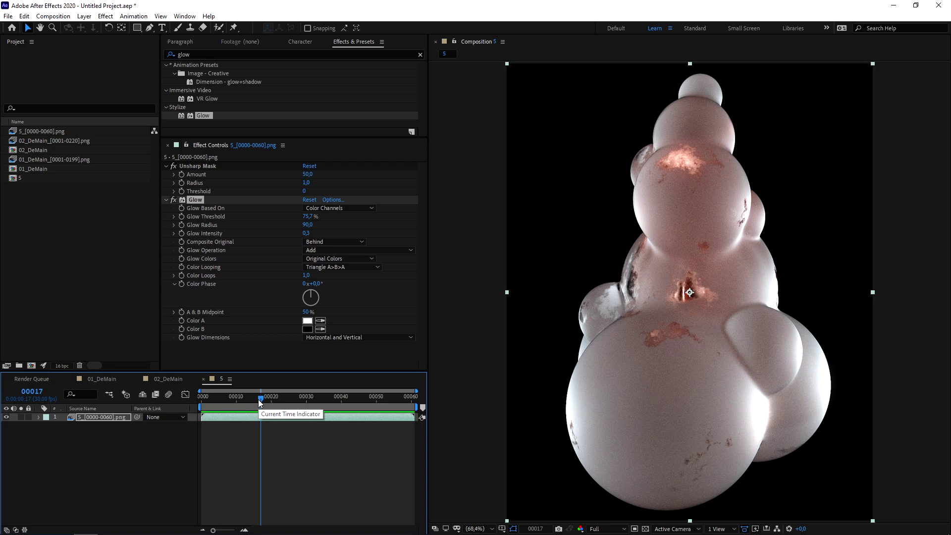
pyautogui.moveTo(259, 403); pyautogui.dragTo(296, 399)
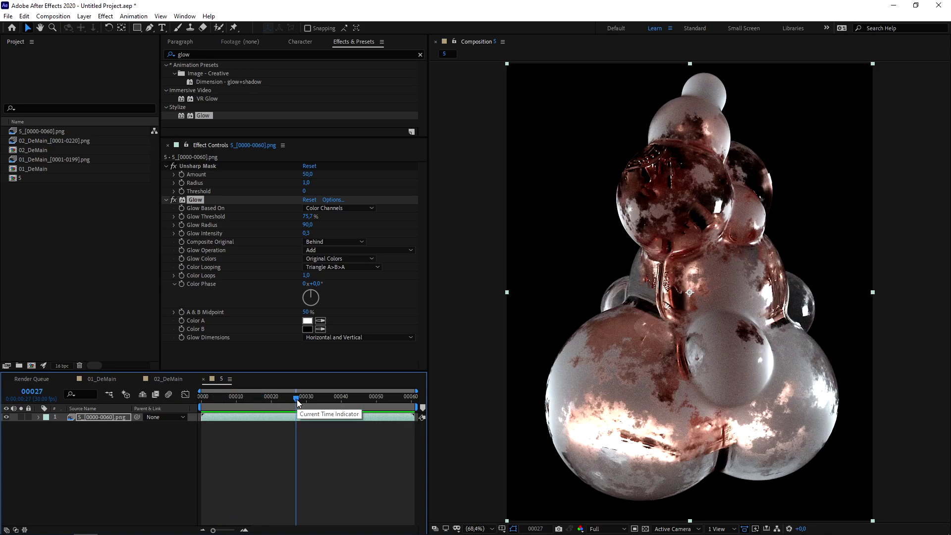